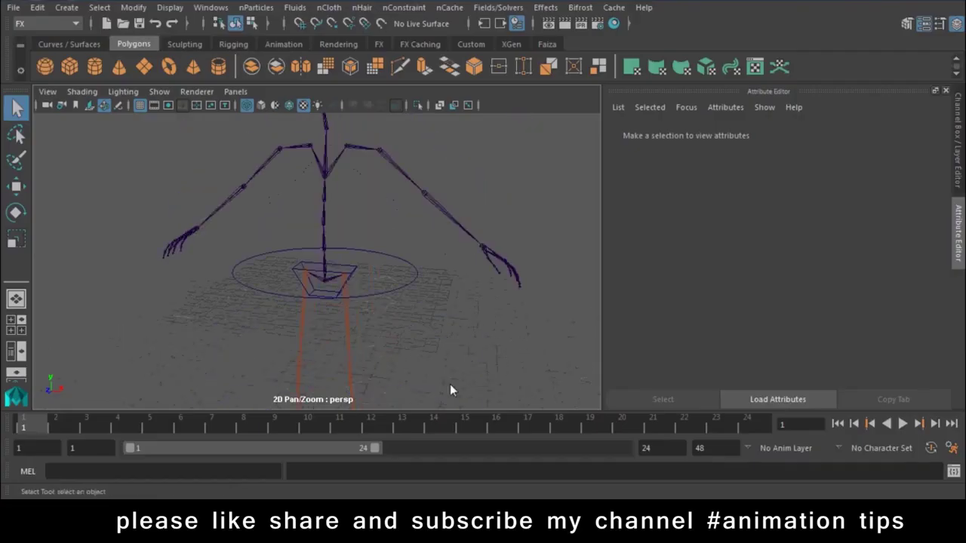
On l_foot_ctrl, set Toe Rotation to 0 and test Ankle Rotation at -45, then undo
mouse_move(450, 384)
left_mouse_down("alt")
mouse_move(301, 301)
mouse_move(380, 293)
mouse_move(436, 361)
mouse_move(421, 353)
mouse_move(400, 268)
mouse_move(381, 290)
mouse_move(335, 235)
mouse_move(389, 265)
mouse_move(377, 350)
left_mouse_up("alt")
left_click(382, 339)
key("w")
left_click(528, 311)
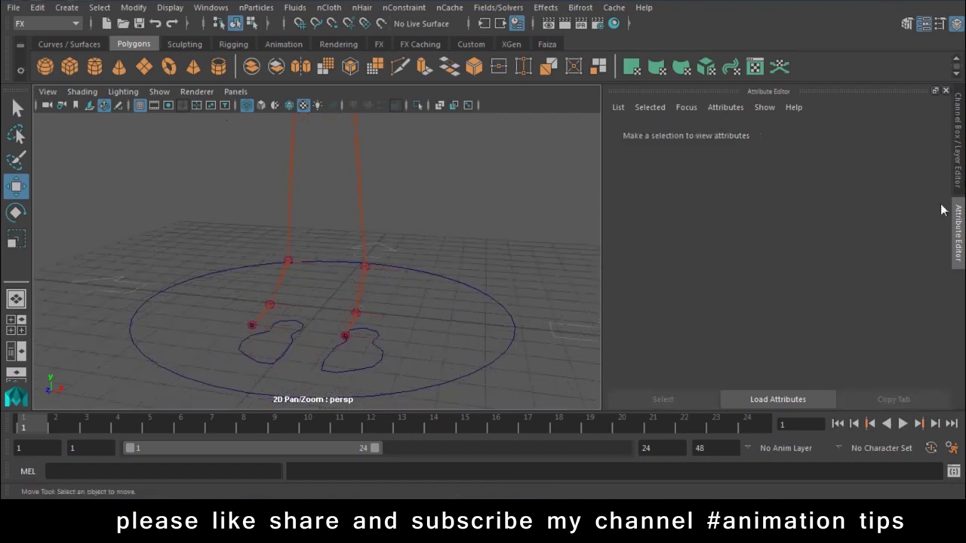
left_click(391, 361)
left_click(955, 151)
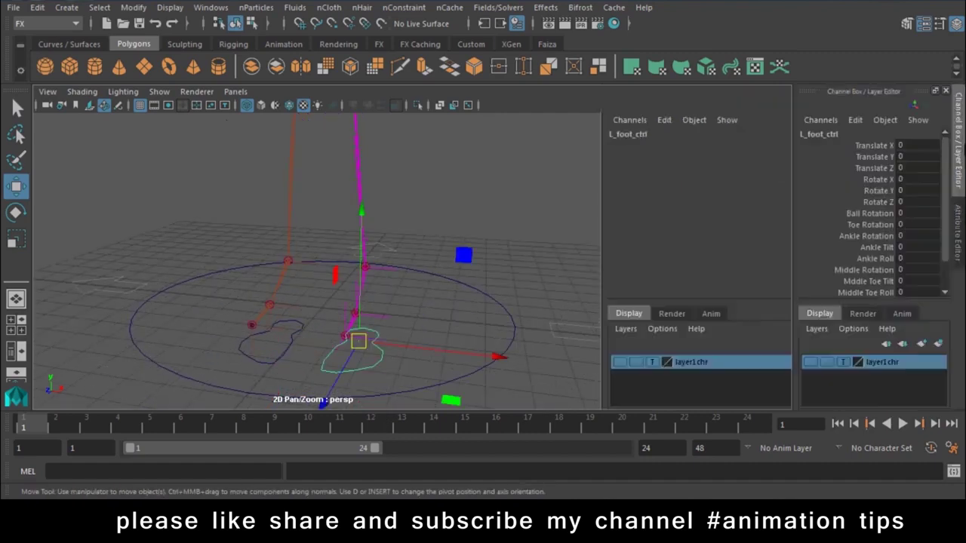
left_click(867, 224)
type("0")
key("Return")
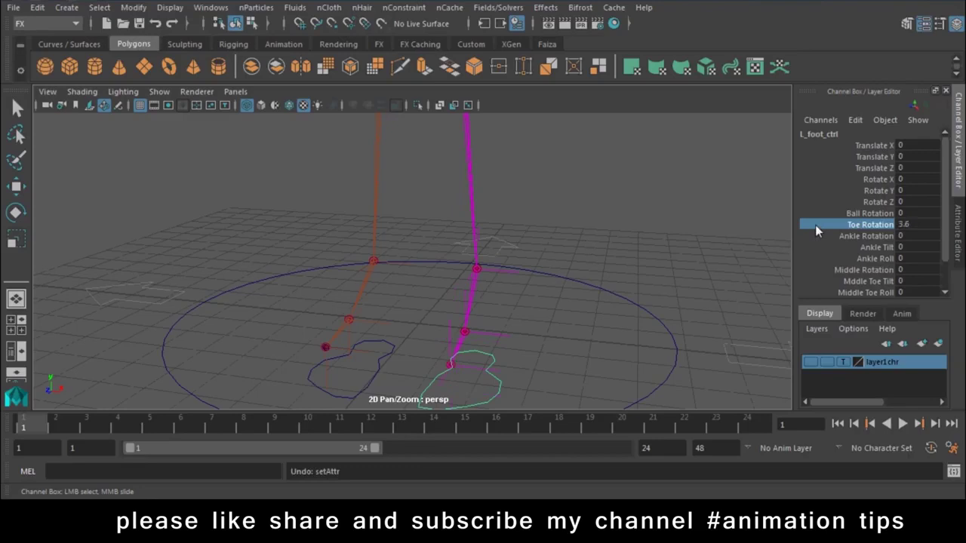
left_click(867, 237)
type("-45")
key("Return")
key("ctrl+z")
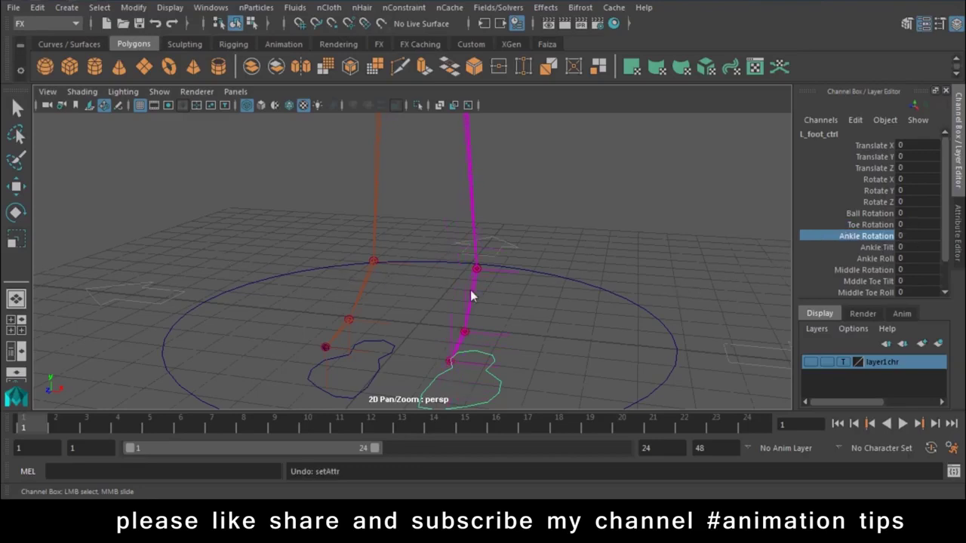
Walk up the left foot rig hierarchy and test-nudge the foot control, undoing the move
left_click_drag(526, 326, 440, 268, "alt")
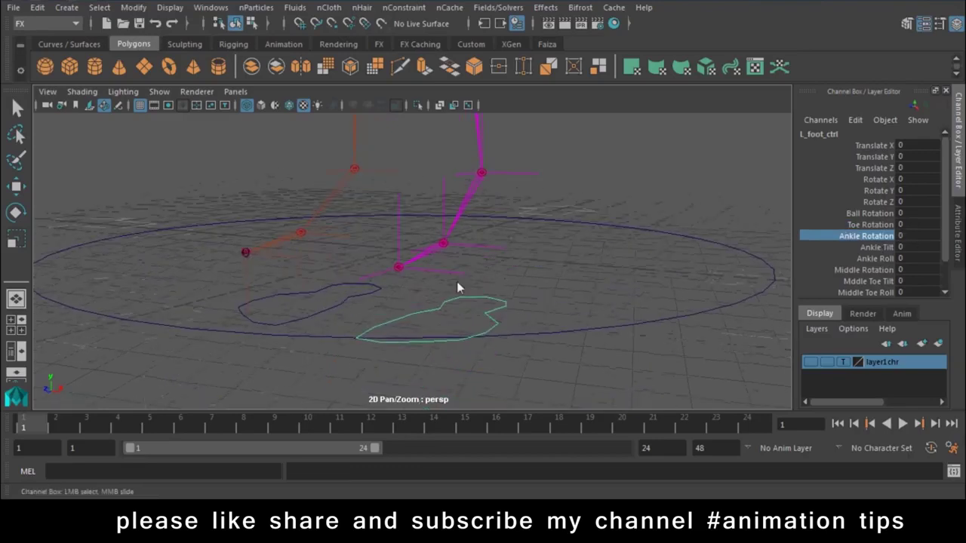
left_click(440, 268)
key("w")
key("Up")
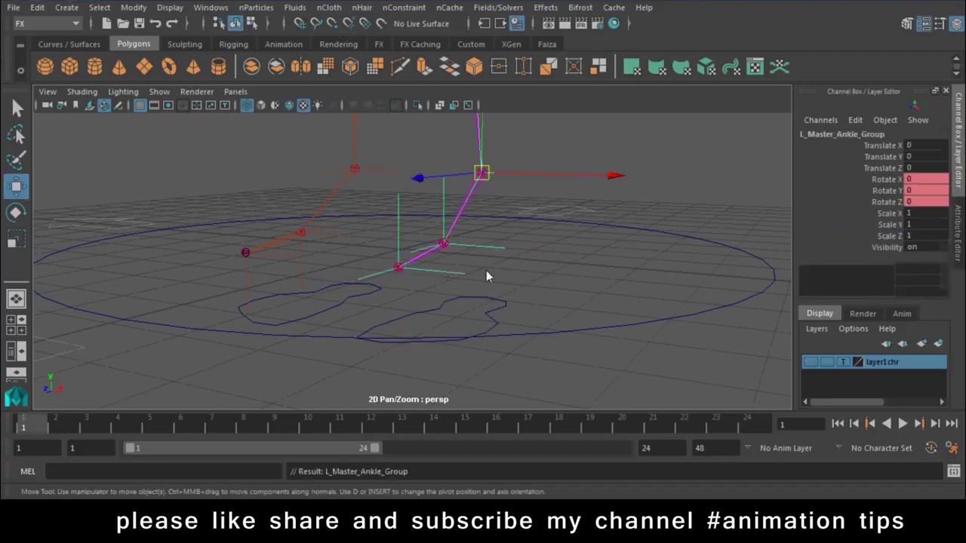
left_click(499, 304)
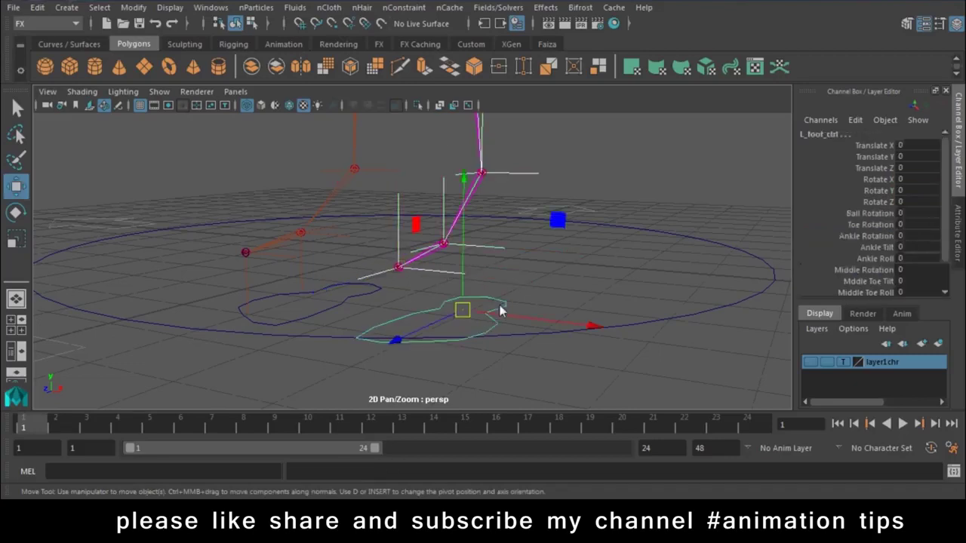
left_click_drag(476, 272, 474, 260)
key("ctrl+z")
Step up the right foot hierarchy through R_Ball_Group to R_Master_toe_Group
mouse_move(323, 310)
left_mouse_down("alt")
mouse_move(448, 305)
mouse_move(384, 323)
mouse_move(391, 249)
left_mouse_up("alt")
left_click(397, 240)
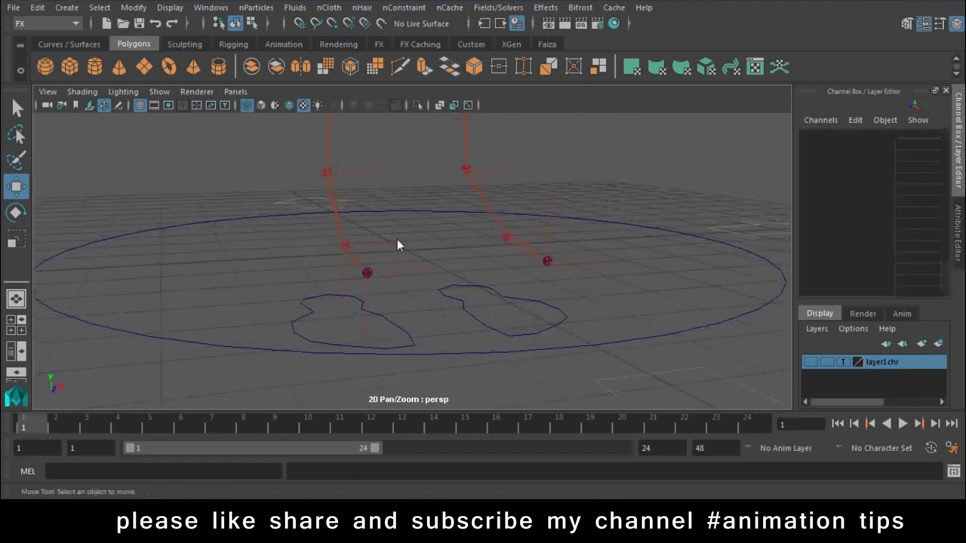
left_click(397, 245)
key("Up")
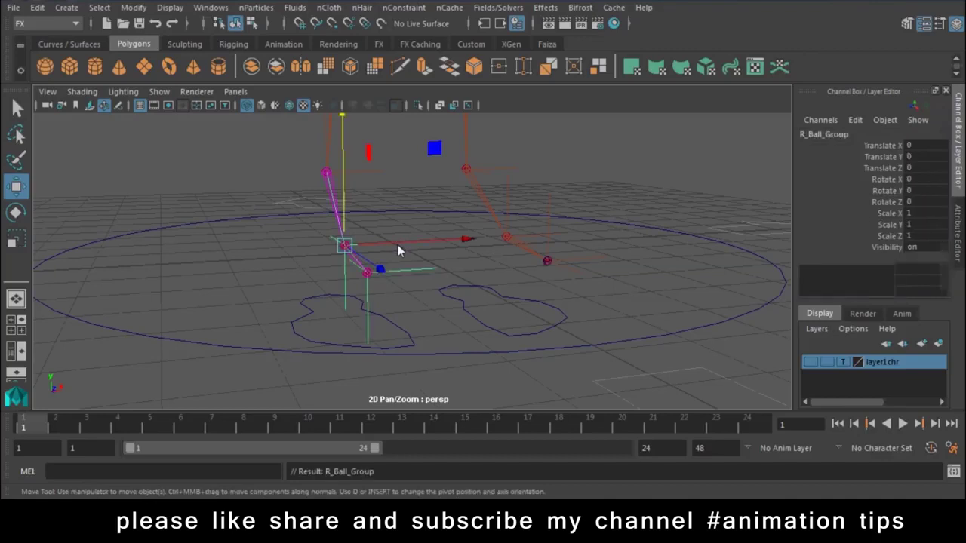
key("Up")
key("Up")
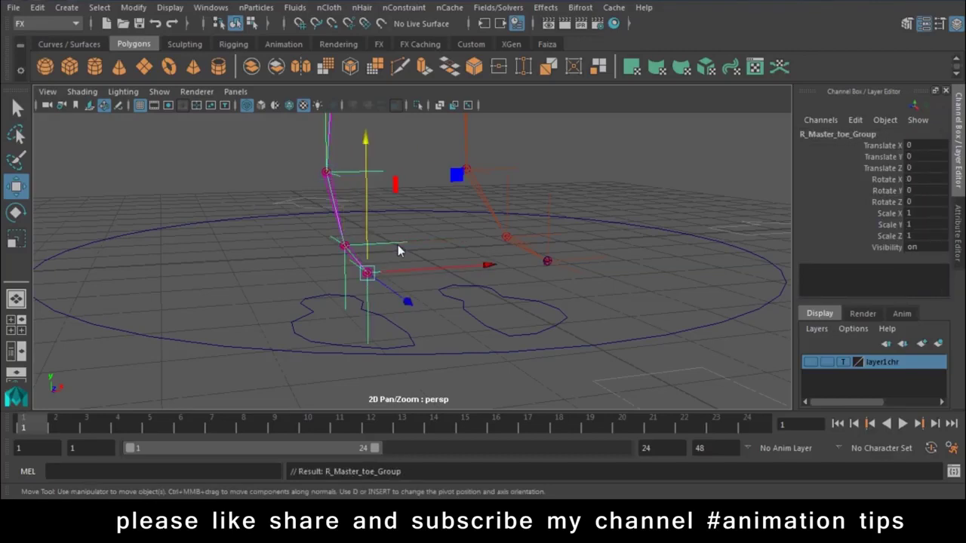
left_click(315, 296)
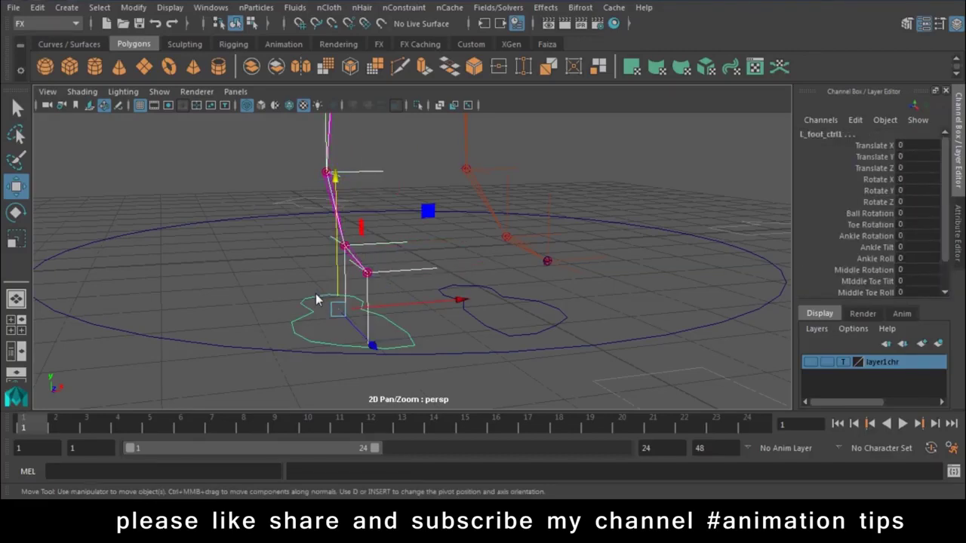
key("ctrl+z")
Lift L_foot_ctrl1 to test the leg IK, then undo back to the rest pose
left_click(509, 337)
mouse_move(511, 341)
left_mouse_down("alt")
mouse_move(337, 272)
mouse_move(388, 341)
mouse_move(413, 215)
mouse_move(456, 217)
mouse_move(473, 130)
mouse_move(464, 237)
left_mouse_up("alt")
key("ctrl+z")
key("ctrl+z")
key("ctrl+z")
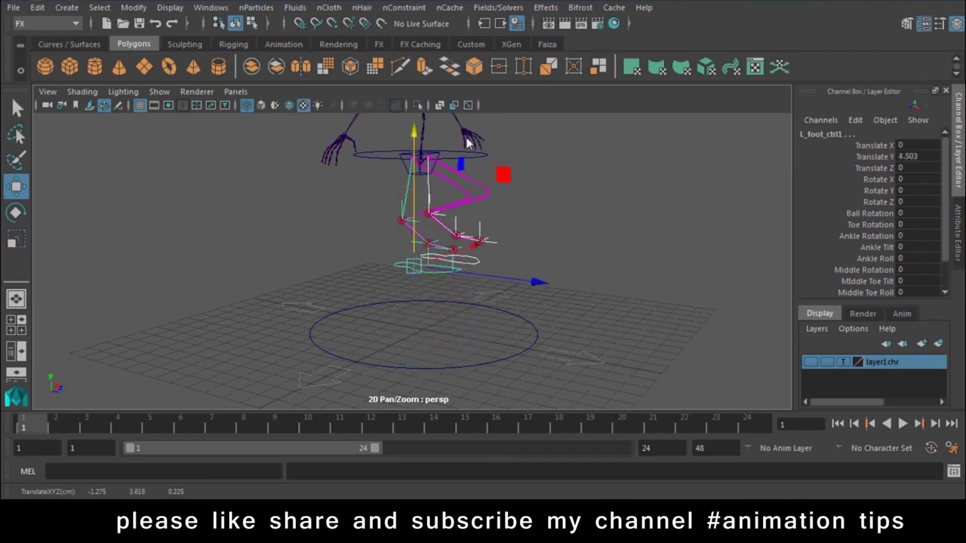
key("ctrl+z")
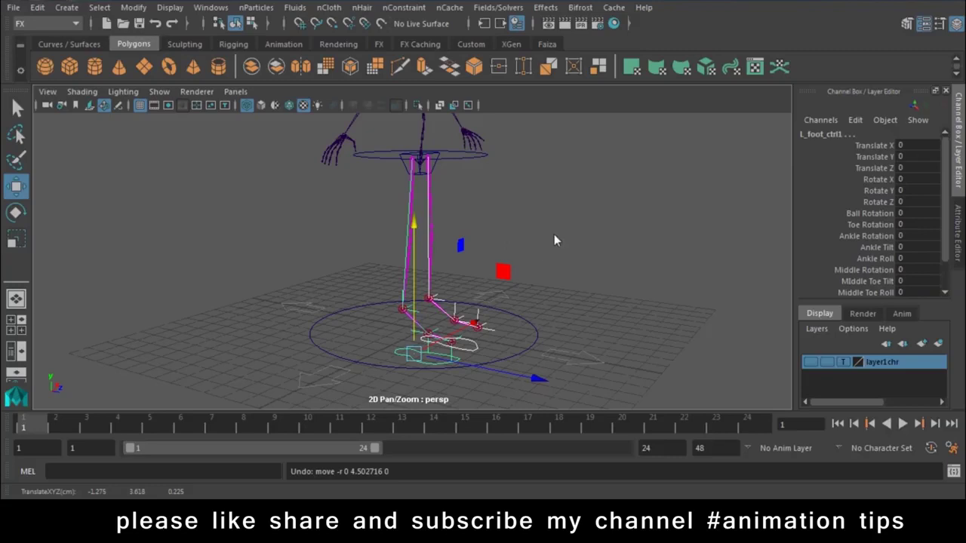
Drop the Pelvis control to Translate Y -3.709 to test the leg bend, then undo
left_click(554, 240)
left_click_drag(562, 226, 404, 216, "alt")
left_click(404, 216)
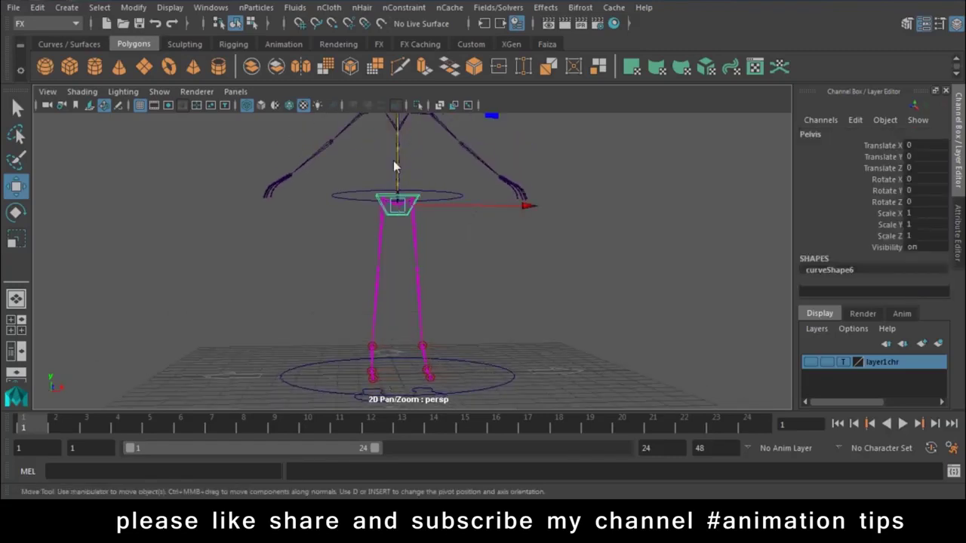
left_click(394, 161)
left_click(394, 146)
mouse_move(399, 150)
left_mouse_down()
mouse_move(485, 278)
mouse_move(543, 252)
mouse_move(528, 350)
left_mouse_up()
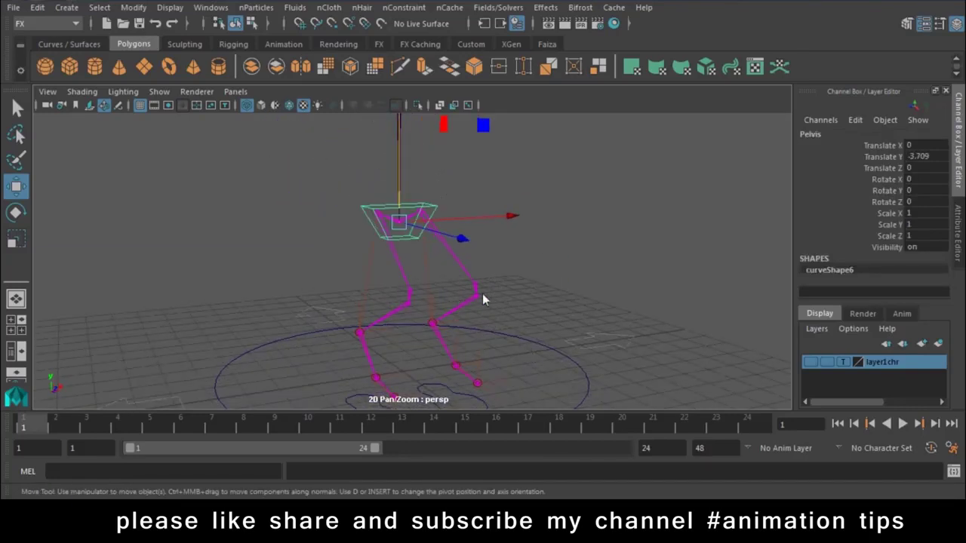
key("ctrl+z")
Switch the viewport to front view, then back to perspective
key("space")
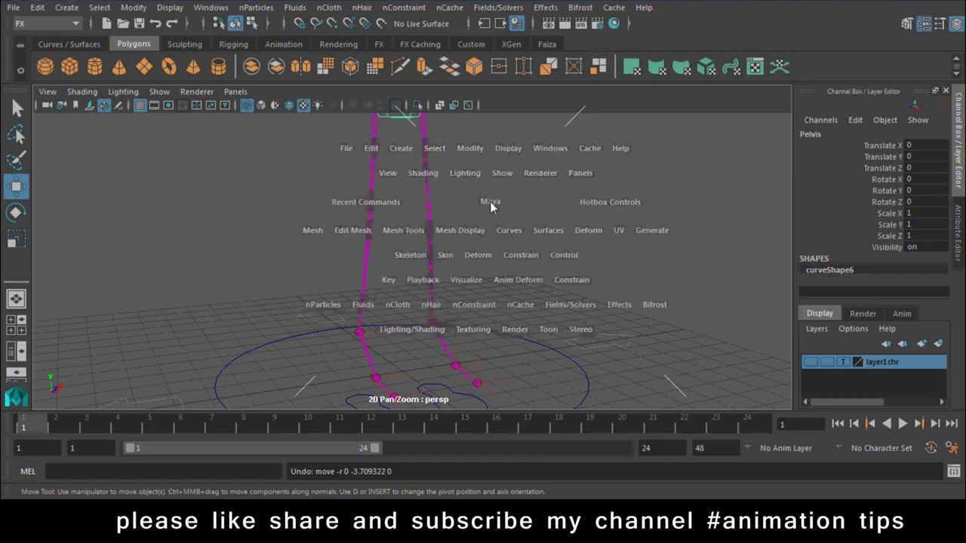
left_click_drag(490, 202, 484, 229)
scroll(555, 327, "up", 3)
scroll(515, 218, "down", 5)
scroll(483, 350, "up", 6)
key("space")
left_click_drag(480, 271, 494, 233)
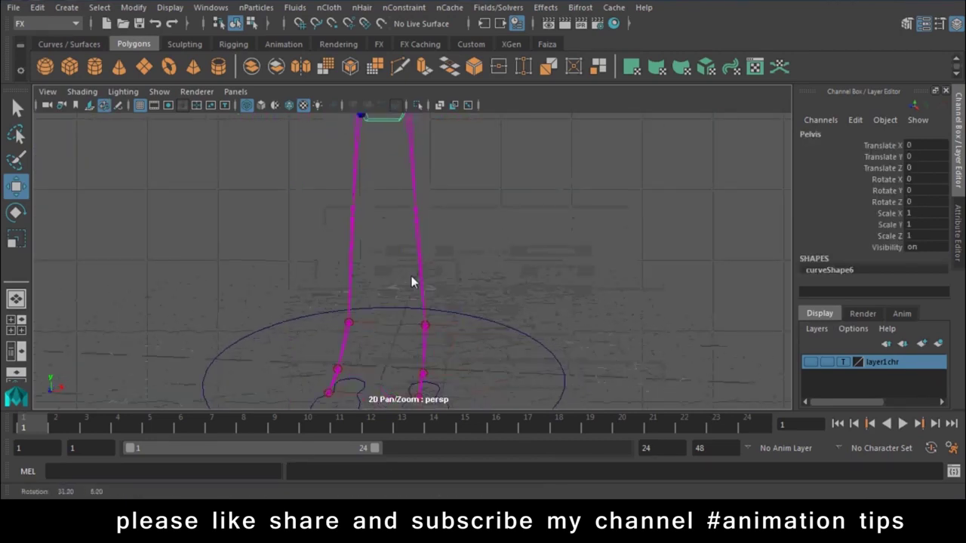
scroll(362, 265, "up", 5)
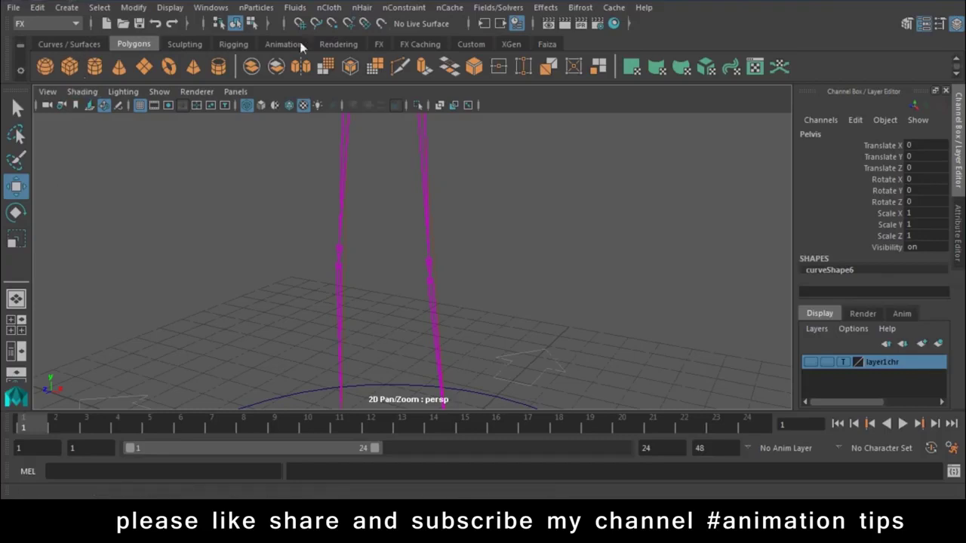
From the rigging controller library, create a 270 Arc controller after discarding spiral and triangle shapes
left_click(234, 44)
left_click(492, 66)
mouse_move(715, 386)
left_mouse_down()
mouse_move(728, 138)
mouse_move(722, 150)
left_mouse_up()
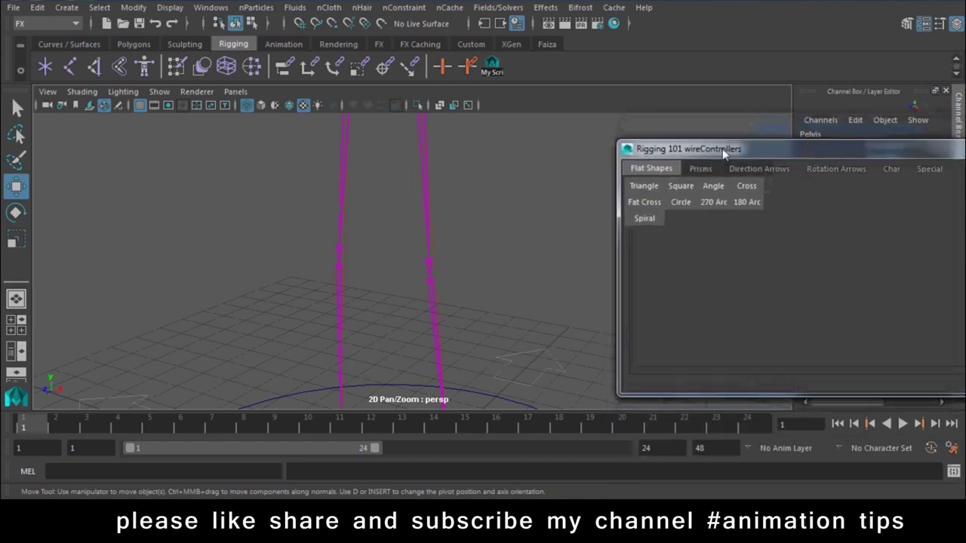
left_click(654, 217)
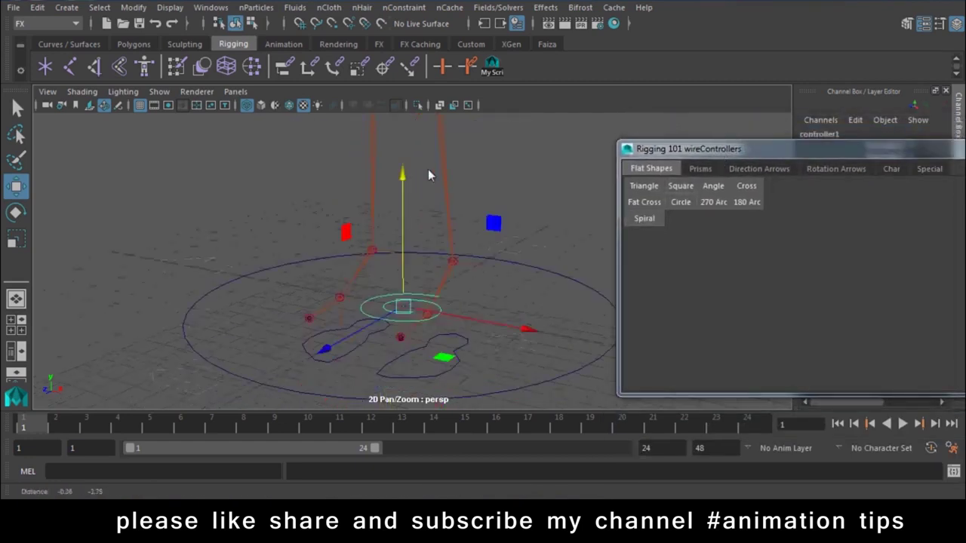
key("ctrl+z")
left_click(646, 188)
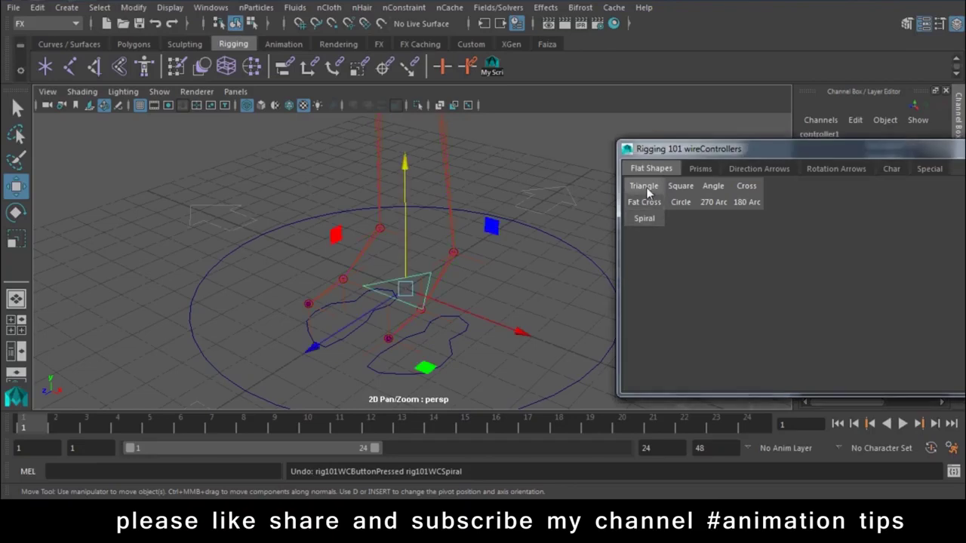
key("ctrl+z")
left_click(717, 204)
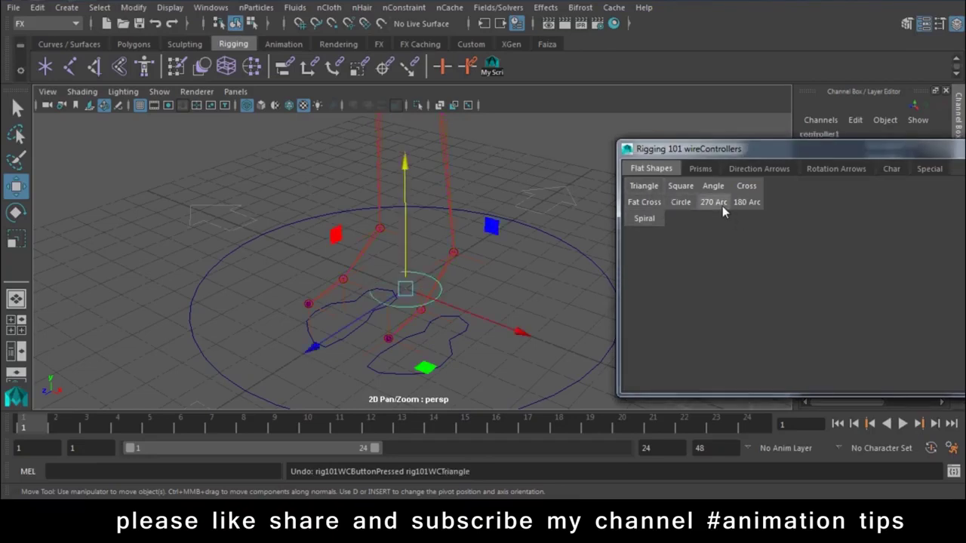
left_click_drag(750, 156, 835, 357)
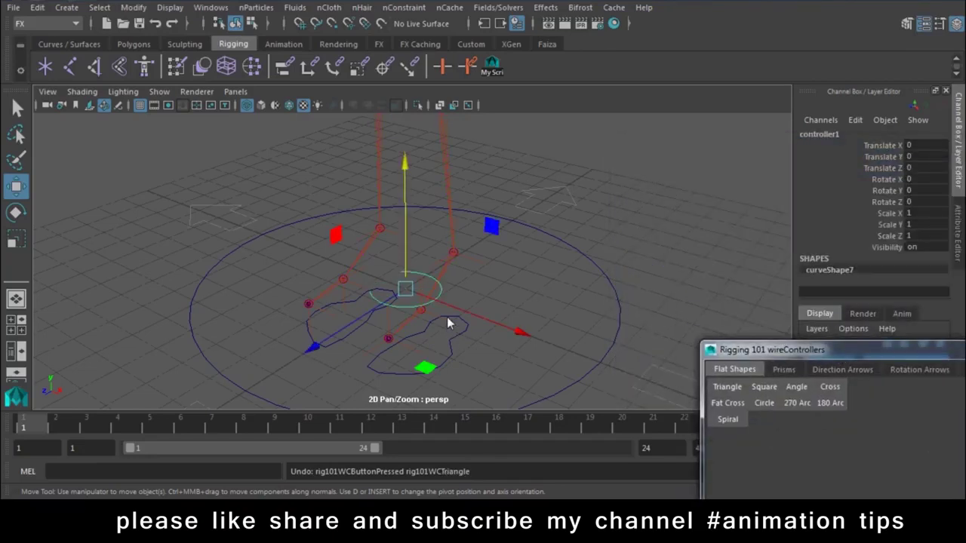
scroll(442, 302, "up", 2)
scroll(430, 321, "down", 2)
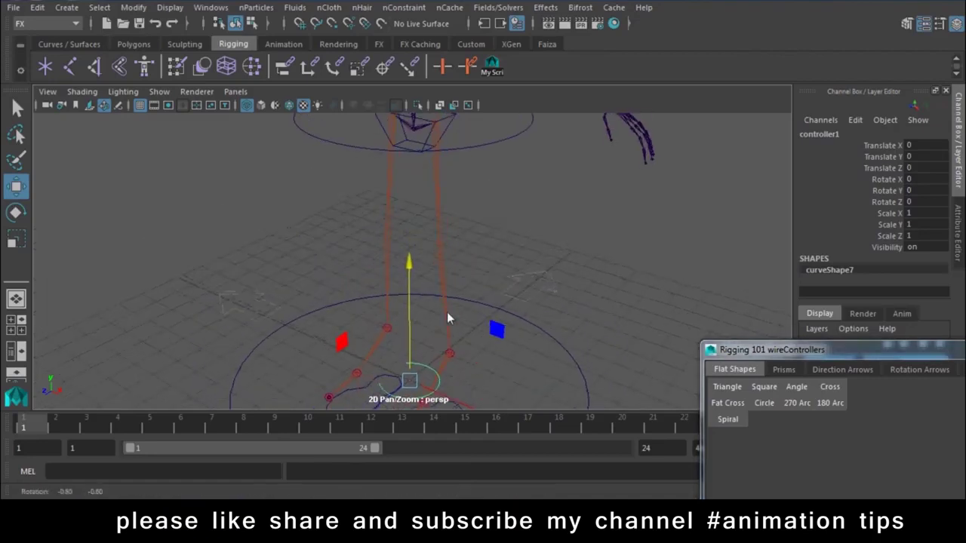
scroll(442, 332, "down", 1)
Raise the arc controller and rotate it to Rotate Z 90 and Rotate Y -90
mouse_move(413, 389)
left_mouse_down()
mouse_move(454, 246)
mouse_move(518, 330)
left_mouse_up()
key("e")
mouse_move(553, 200)
left_mouse_down()
mouse_move(577, 232)
mouse_move(606, 319)
left_mouse_up()
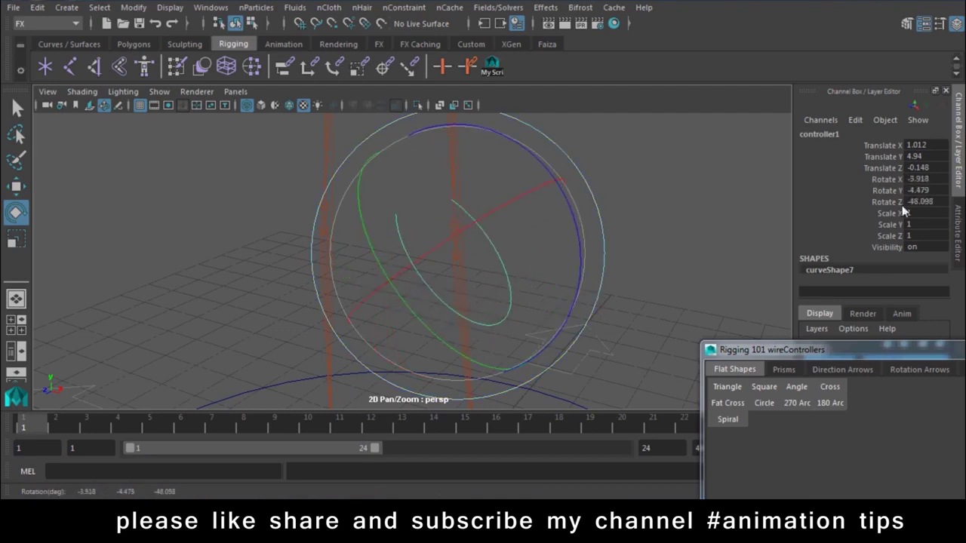
key("ctrl+z")
left_click_drag(566, 209, 717, 241)
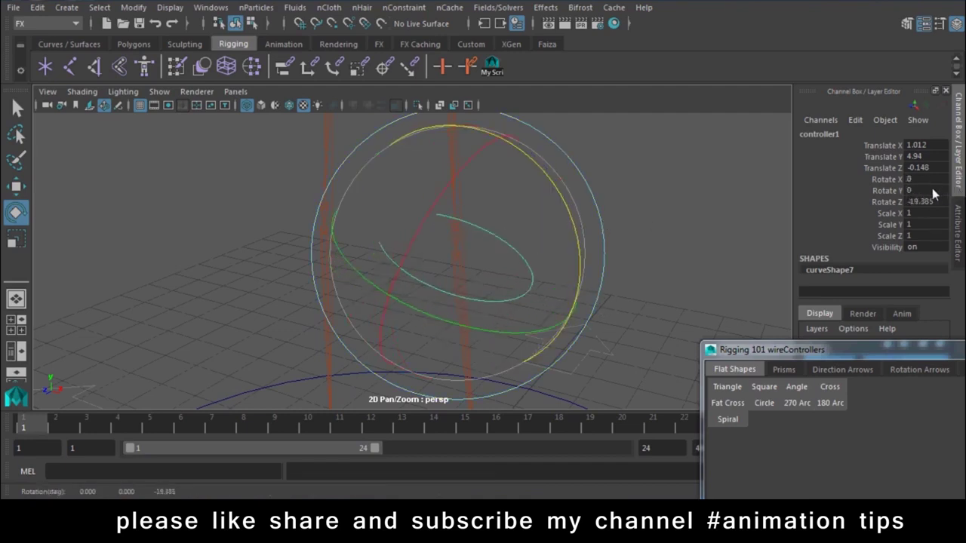
type("90")
key("Return")
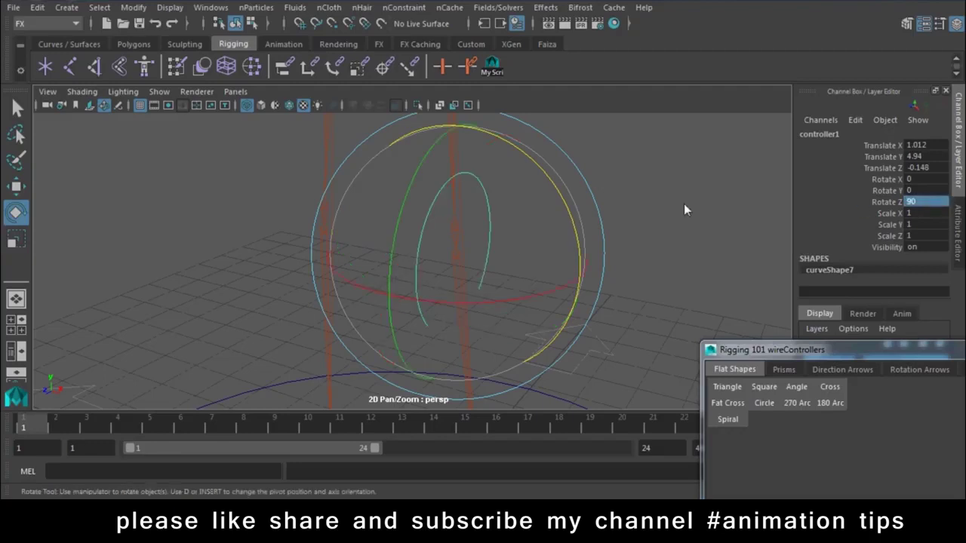
left_click_drag(419, 163, 377, 267)
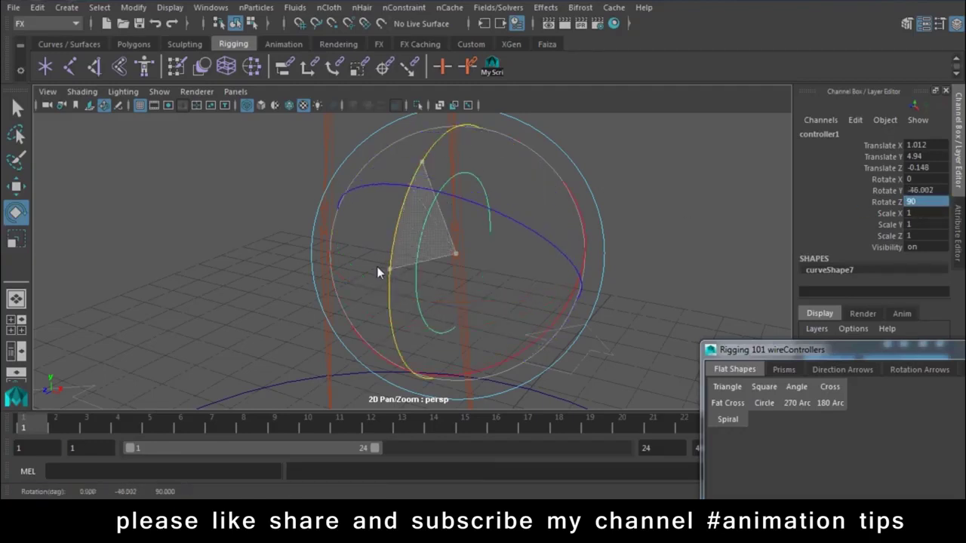
left_click(932, 195)
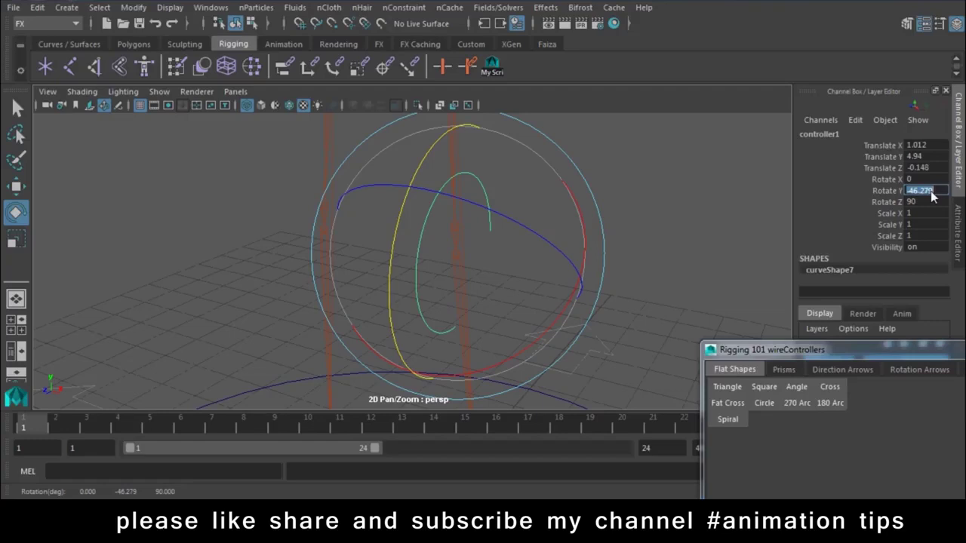
type("-90")
key("Return")
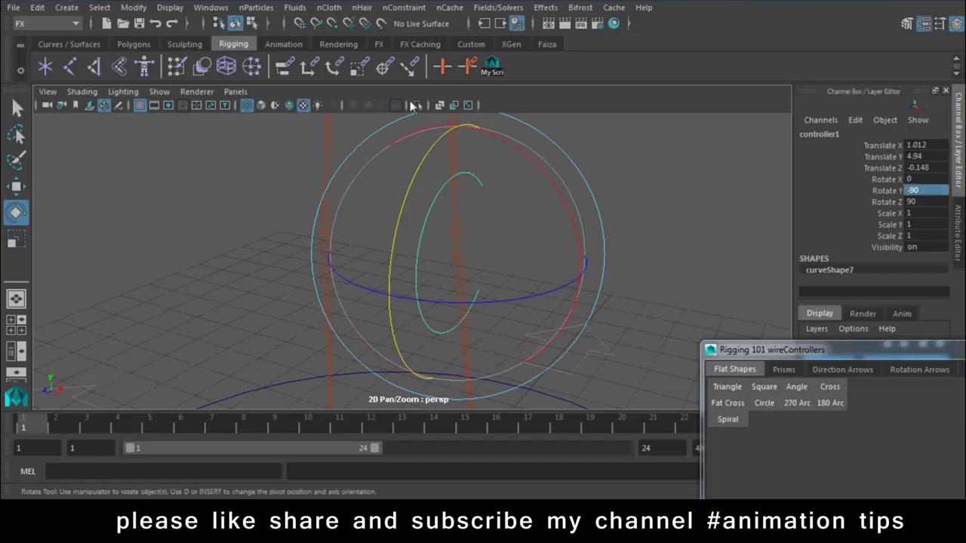
key("w")
left_click_drag(453, 226, 571, 251, "alt")
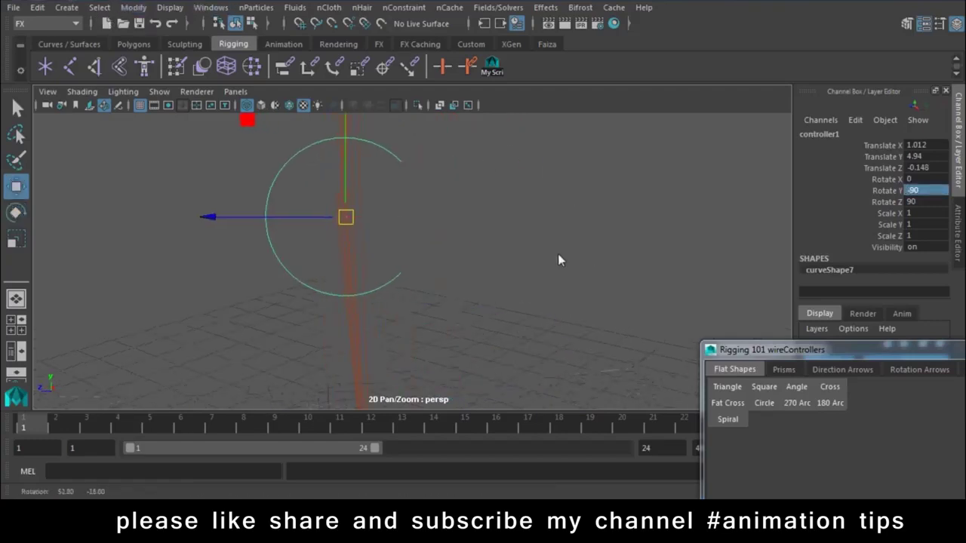
Scale controller1 down to 0.545
left_click_drag(209, 227, 359, 238, "alt")
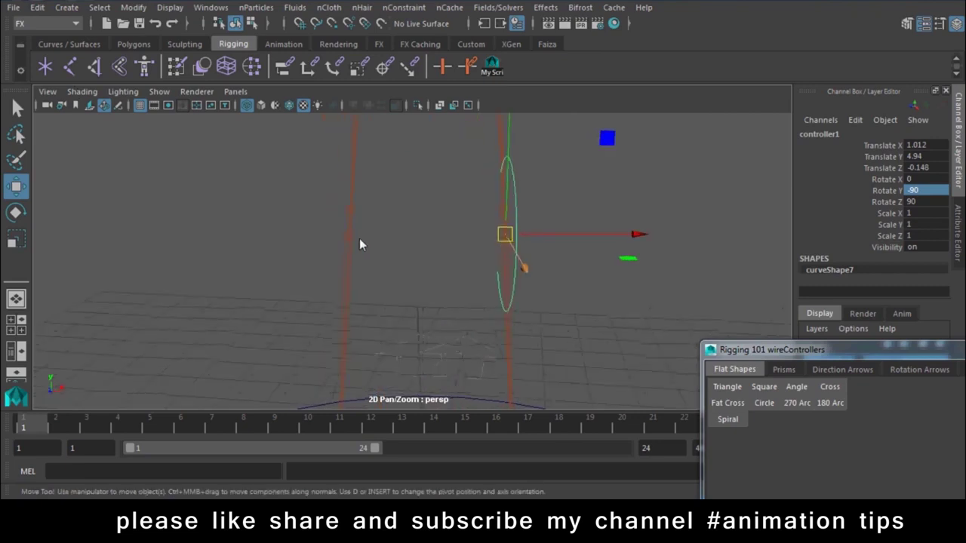
mouse_move(516, 330)
left_mouse_down("alt")
mouse_move(407, 245)
mouse_move(458, 241)
mouse_move(448, 227)
left_mouse_up("alt")
key("r")
key("w")
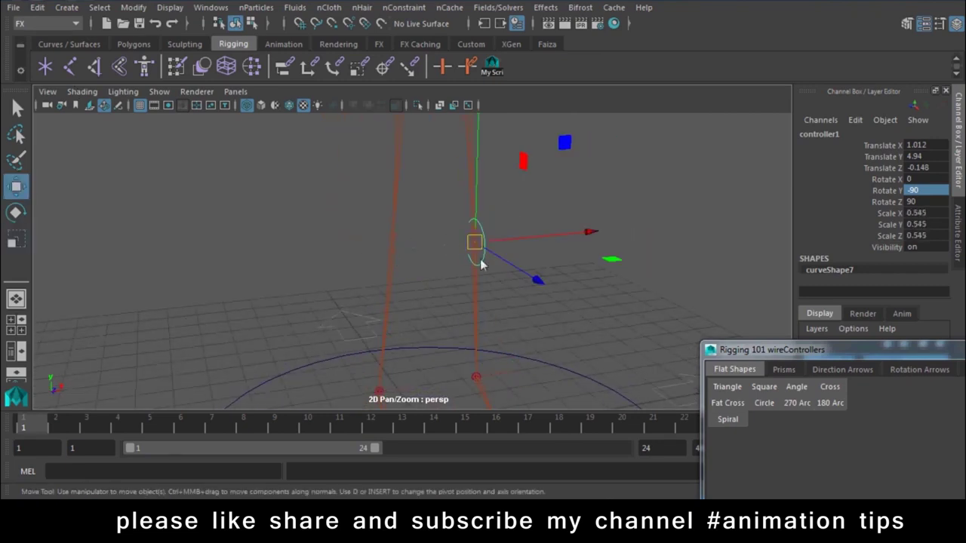
Duplicate it as controller2 at Translate X -1.012 and move both to Translate Z 3.489
key("ctrl+d")
left_click_drag(520, 258, 537, 250, "alt")
key("v")
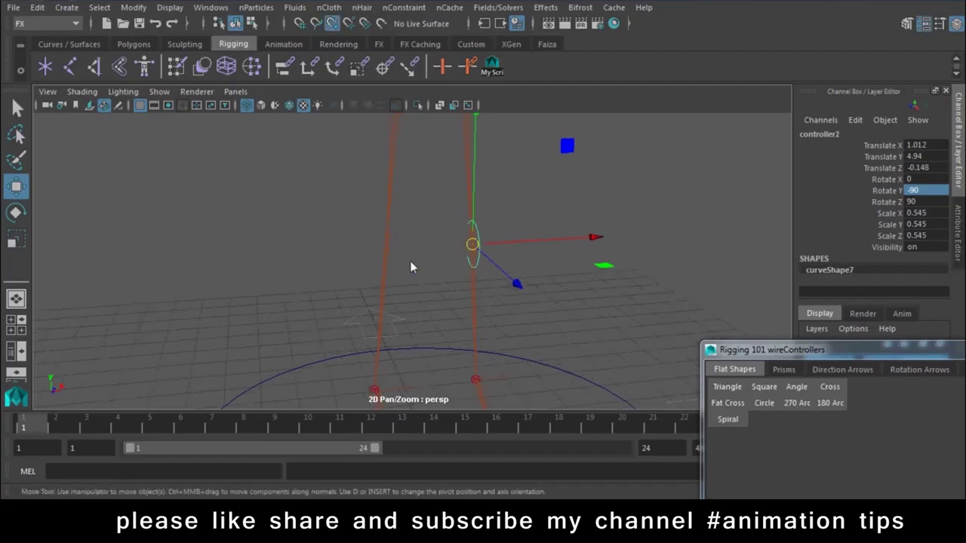
left_click_drag(471, 250, 369, 244)
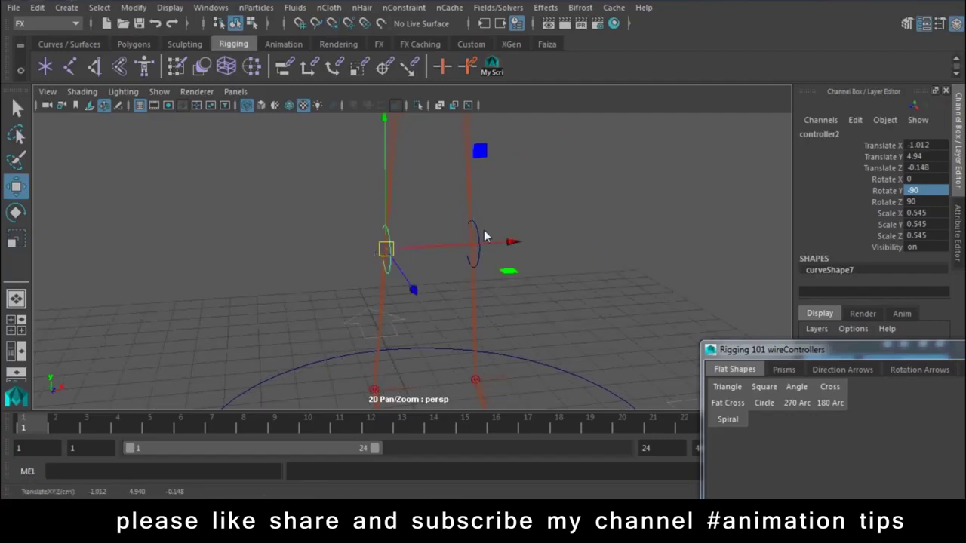
mouse_move(483, 241)
left_mouse_down("alt")
mouse_move(527, 236)
mouse_move(428, 239)
left_mouse_up("alt")
left_click_drag(237, 254, 68, 254)
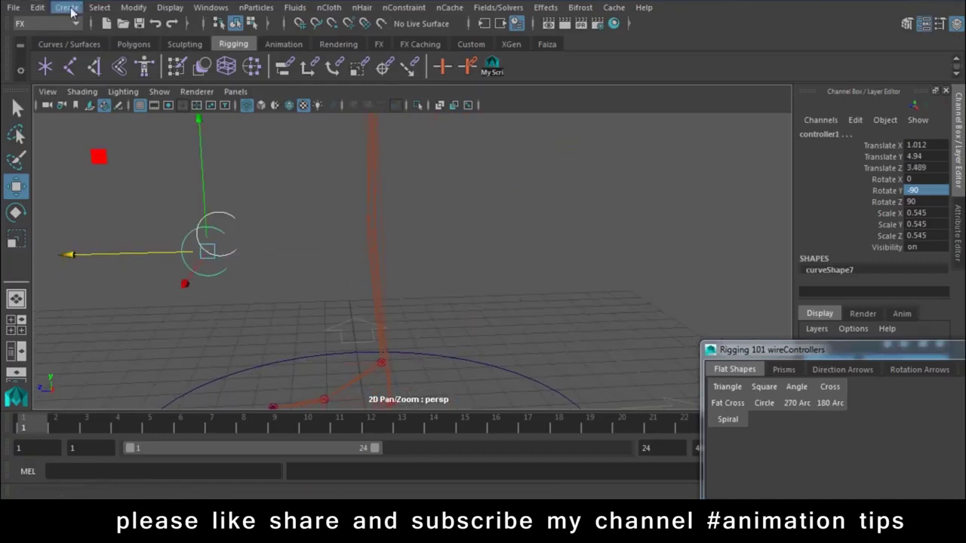
Freeze transformations on the knee controllers, including scale, so values read 0 and 1
left_click(124, 9)
left_click(173, 69)
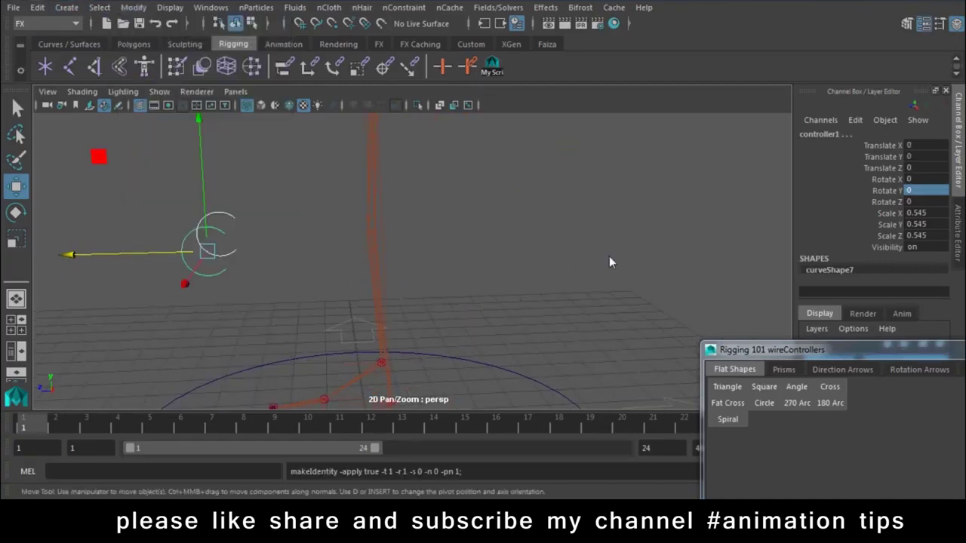
left_click(134, 7)
left_click(281, 66)
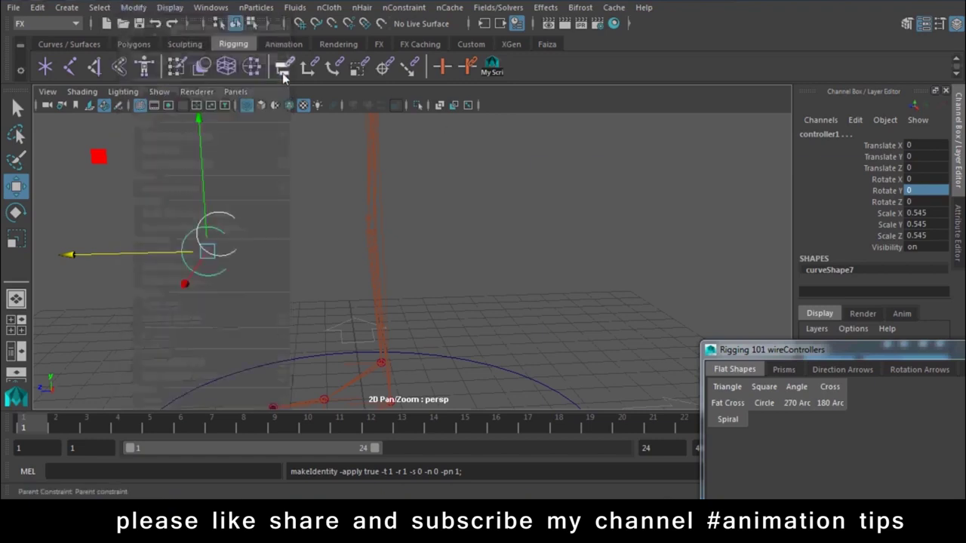
left_click(600, 414)
mouse_move(160, 292)
left_mouse_down("alt")
mouse_move(185, 236)
mouse_move(289, 271)
mouse_move(454, 259)
left_mouse_up("alt")
left_click(375, 258)
left_click(338, 245)
mouse_move(556, 229)
left_mouse_down()
mouse_move(719, 222)
mouse_move(516, 240)
left_mouse_up()
mouse_move(784, 237)
left_mouse_down("alt")
mouse_move(608, 230)
mouse_move(545, 259)
mouse_move(502, 248)
mouse_move(515, 333)
left_mouse_up("alt")
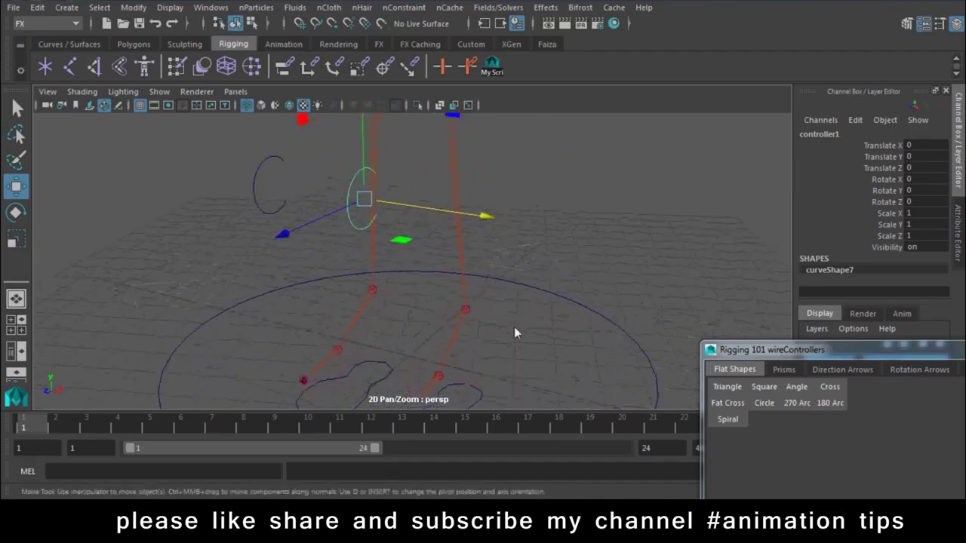
Select controller1 and L_ankle_ik, and switch the menu set to Rigging to reach Constrain
left_click_drag(371, 226, 412, 183, "alt")
left_click(412, 183)
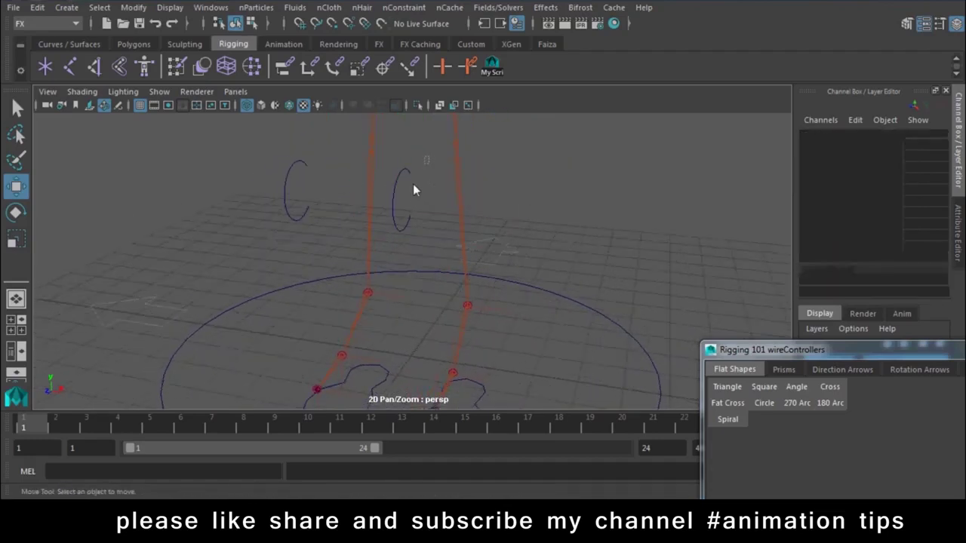
left_click(388, 234)
left_click(504, 309)
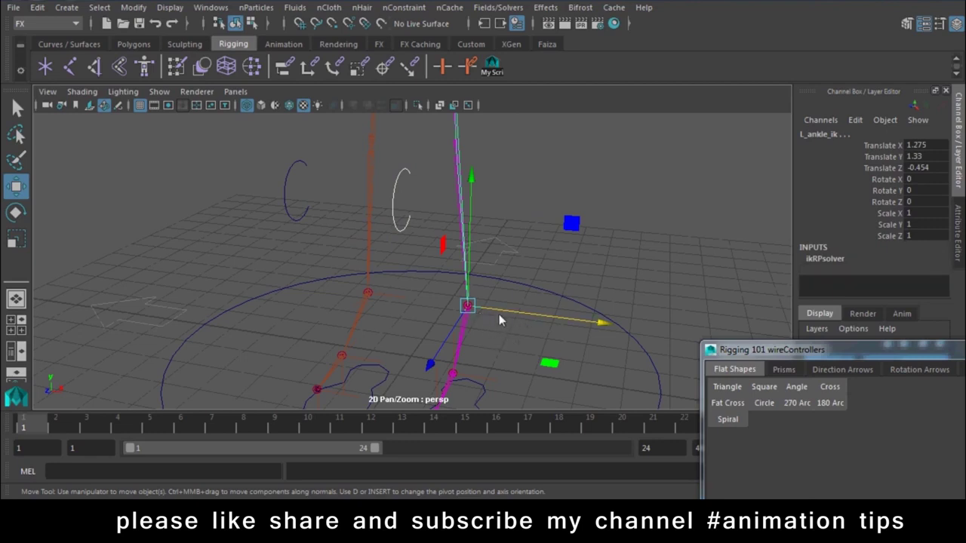
left_click(405, 7)
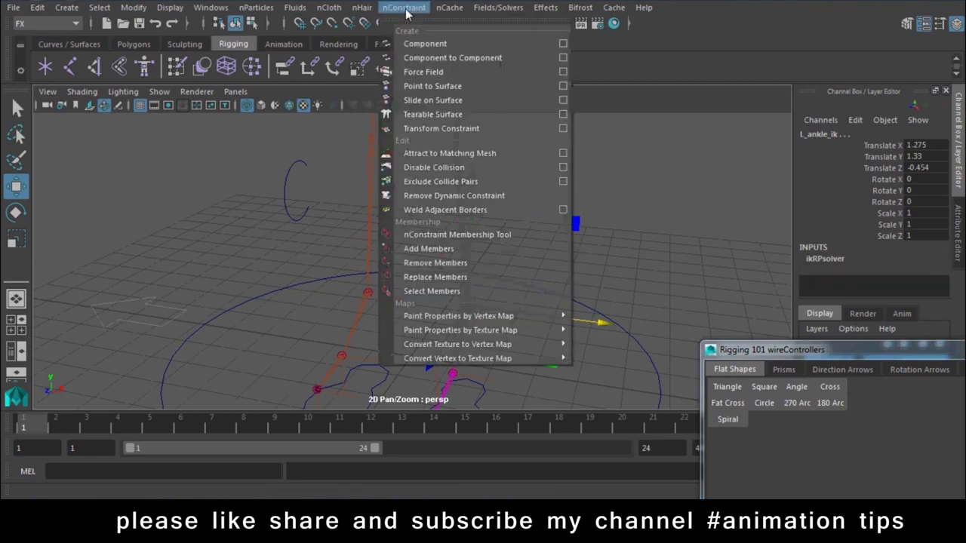
left_click(46, 23)
left_click(34, 50)
left_click(364, 7)
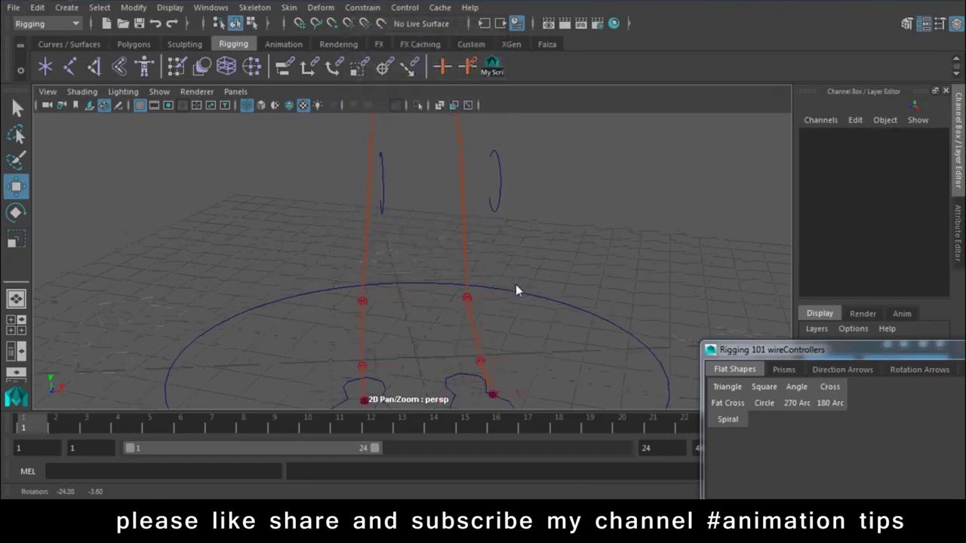
Test-move controller1 along X and undo the move
mouse_move(487, 323)
left_mouse_down("alt")
mouse_move(509, 323)
mouse_move(477, 317)
mouse_move(470, 252)
mouse_move(528, 226)
mouse_move(535, 236)
left_mouse_up("alt")
left_click(498, 154)
middle_click_drag(535, 236, 783, 232)
key("ctrl+z")
left_click_drag(495, 329, 481, 302, "alt")
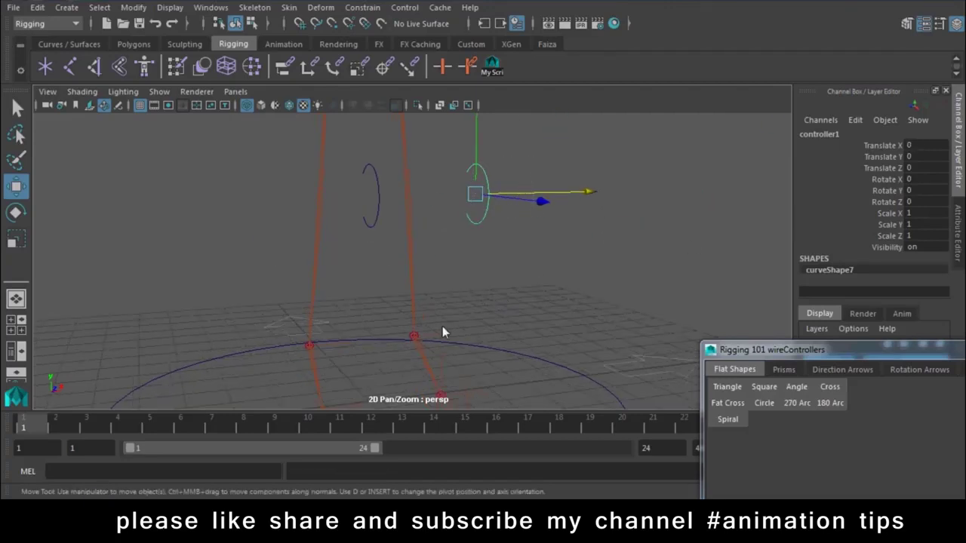
Rename controller1 to L_knee_ctrl and controller2 to R_knee_ctrl
double_click(830, 134)
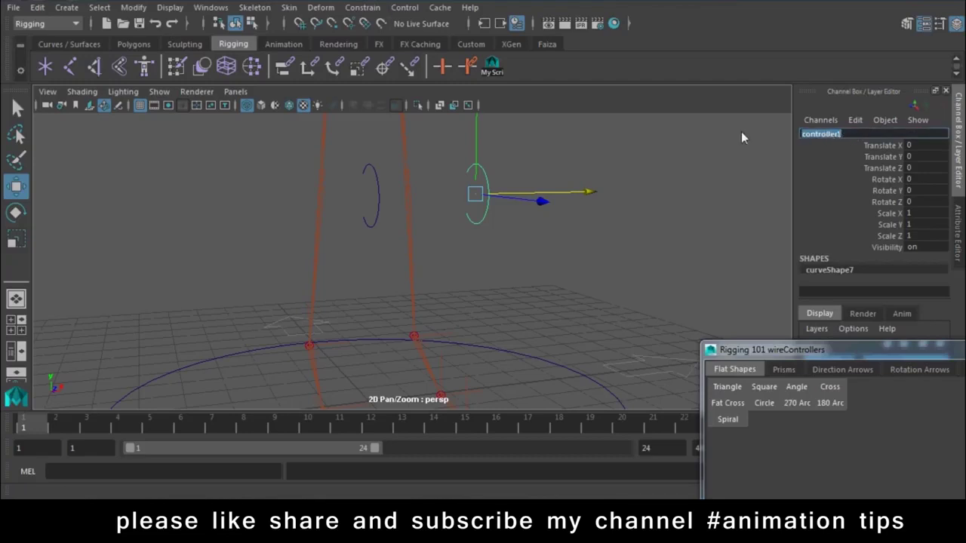
type("L_knee_ctrl")
key("Return")
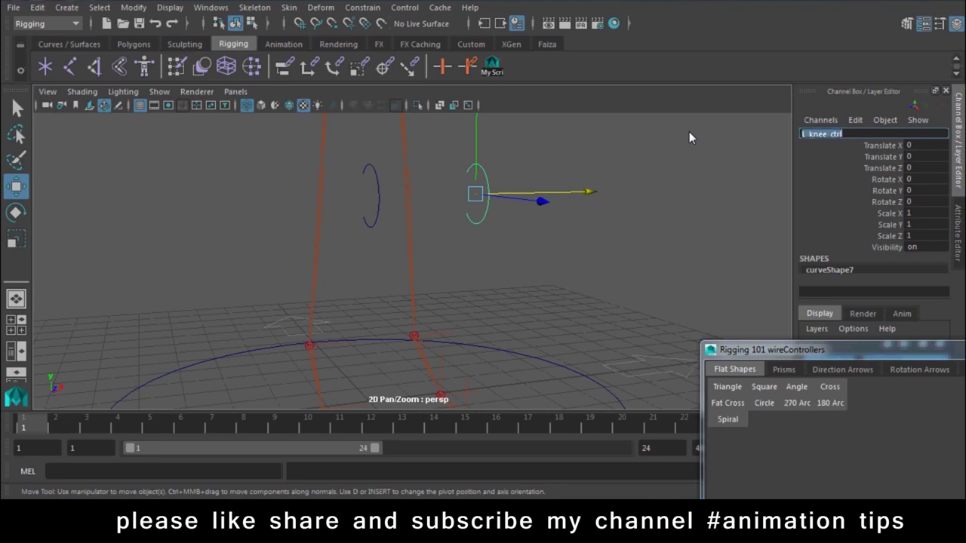
left_click(507, 246)
left_click(367, 202)
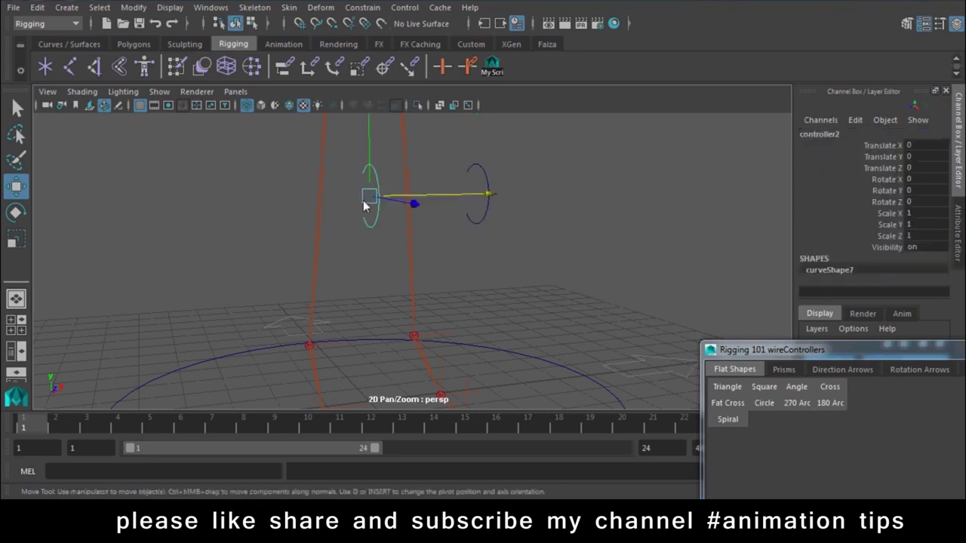
double_click(828, 134)
type("L_knee_ctrl")
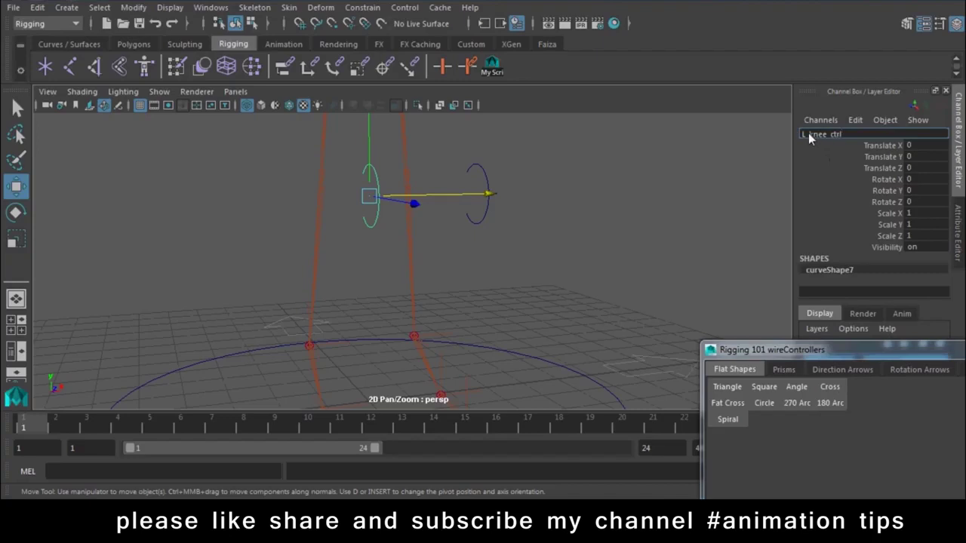
left_click_drag(808, 136, 802, 142)
type("R")
key("Return")
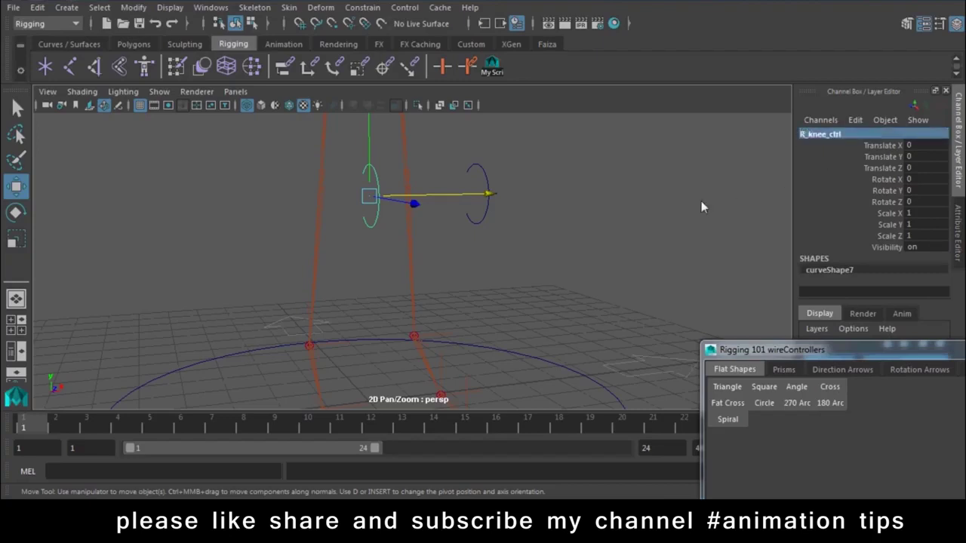
Select L_knee_ctrl and then the L_ankle_ik handle
left_click(474, 208)
left_click(490, 208)
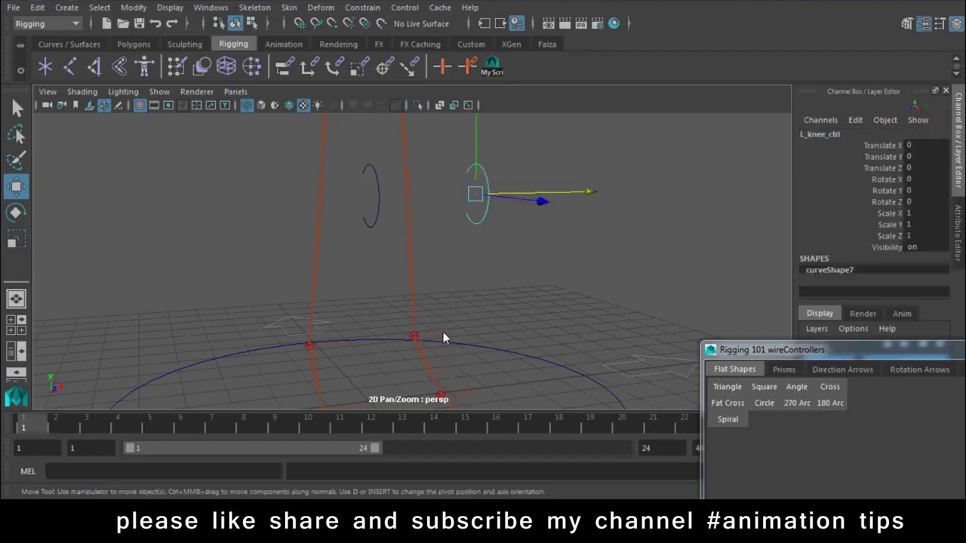
left_click(413, 336, "shift")
Pole-vector constrain L_ankle_ik to L_knee_ctrl and R_ankle_ik to R_knee_ctrl
left_click(362, 6)
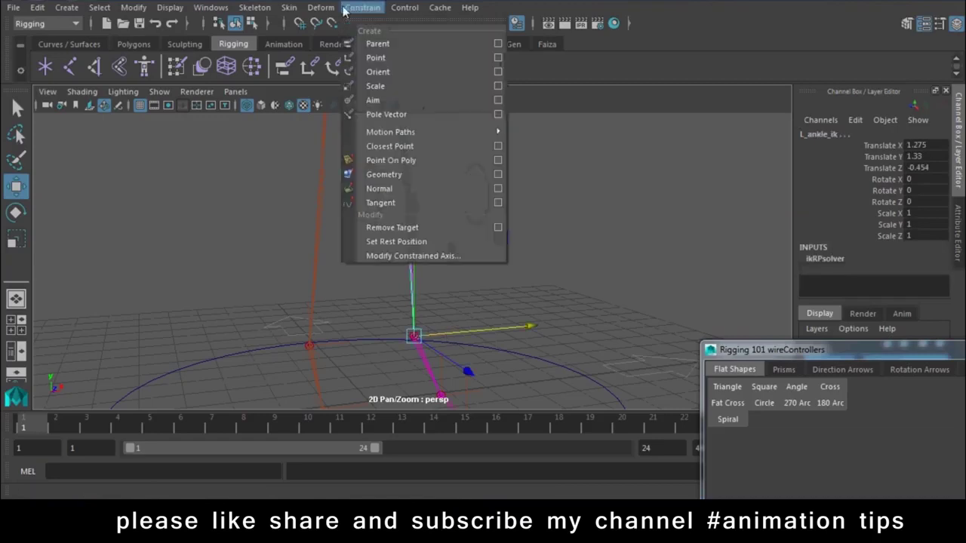
left_click(372, 114)
left_click(366, 182)
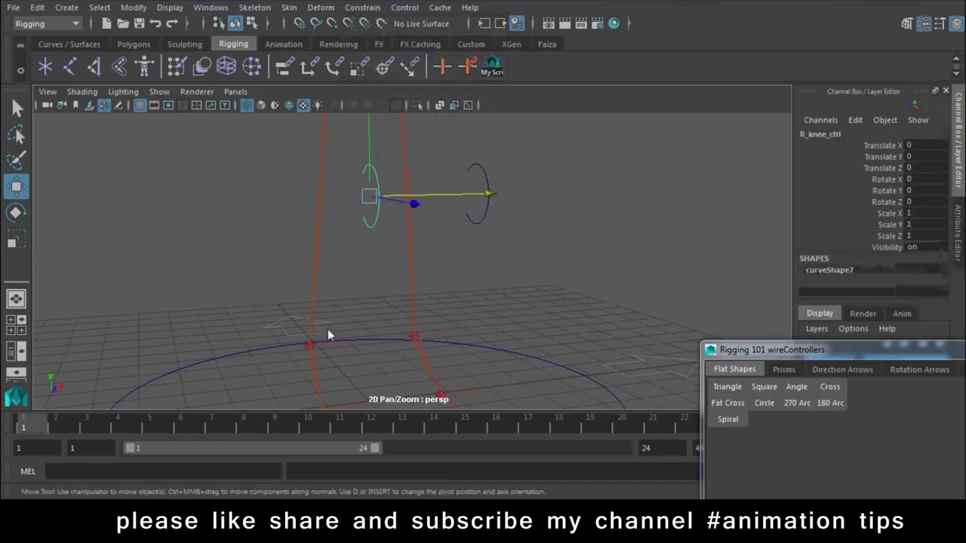
left_click(309, 345, "shift")
left_click(361, 8)
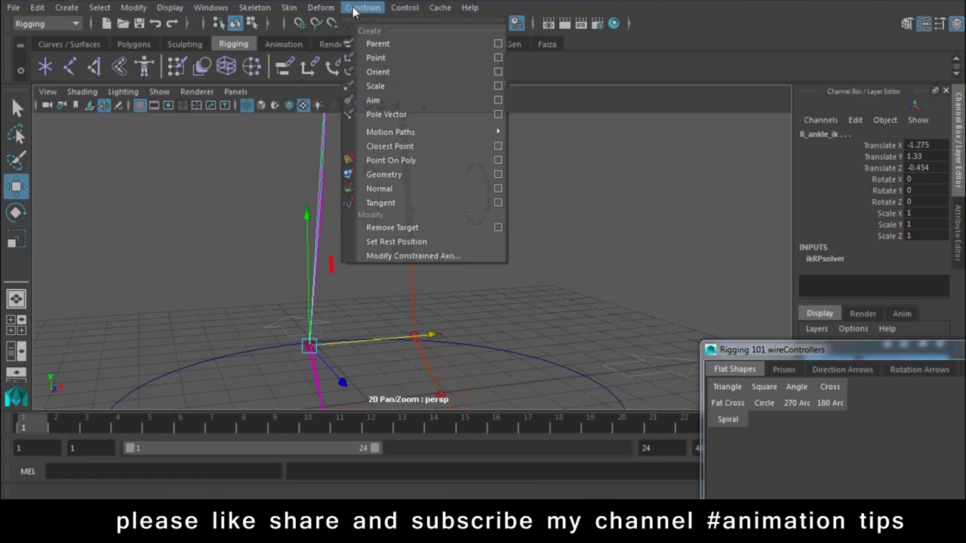
left_click(375, 113)
Slide L_knee_ctrl sideways to confirm the knee follows, then undo back to rest
left_click(506, 316)
left_click_drag(507, 311, 448, 302, "alt")
left_click(430, 361)
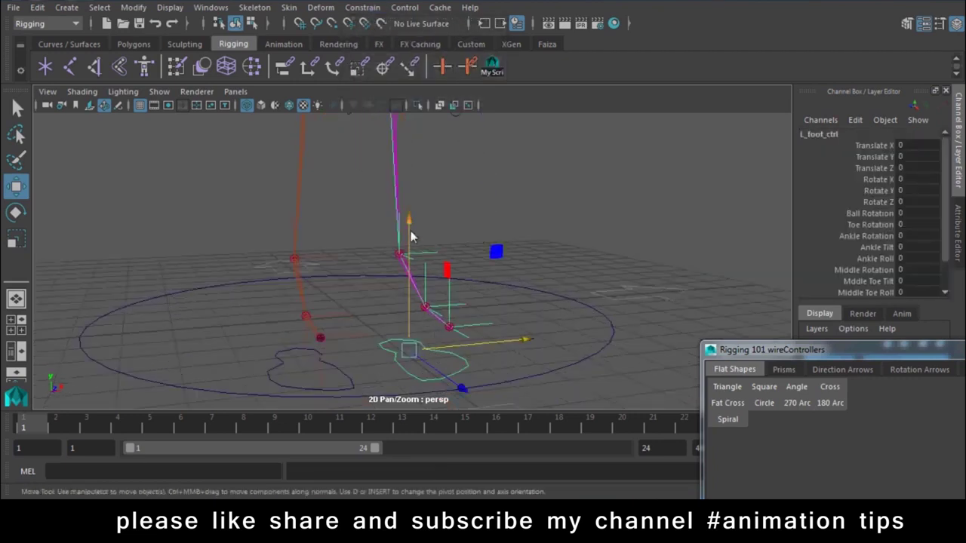
left_click_drag(411, 236, 431, 159, "alt")
right_click_drag(431, 160, 403, 323, "alt")
left_click(432, 299)
mouse_move(431, 300)
left_mouse_down()
mouse_move(590, 252)
mouse_move(694, 247)
mouse_move(537, 276)
mouse_move(679, 270)
mouse_move(422, 285)
mouse_move(685, 281)
mouse_move(532, 248)
mouse_move(370, 262)
left_mouse_up()
key("ctrl+z")
key("ctrl+z")
key("ctrl+z")
key("ctrl+z")
key("ctrl+z")
key("ctrl+z")
key("ctrl+z")
key("ctrl+z")
key("ctrl+z")
key("ctrl+z")
key("ctrl+z")
mouse_move(624, 260)
right_mouse_down("alt")
mouse_move(469, 258)
mouse_move(422, 190)
right_mouse_up("alt")
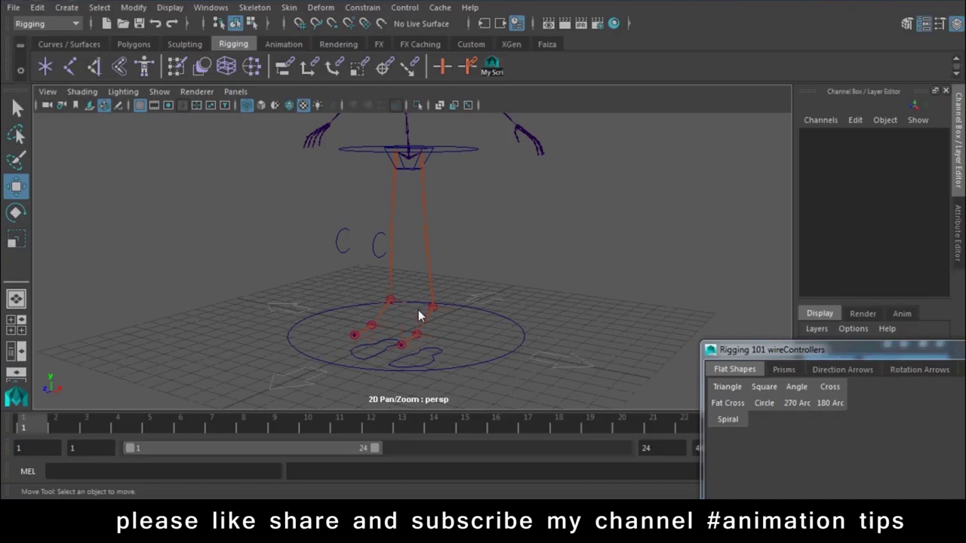
Create a rotation-arrow wire controller from the library's Rotation Arrows tab
mouse_move(448, 238)
left_mouse_down("alt")
mouse_move(425, 370)
mouse_move(443, 302)
mouse_move(438, 313)
left_mouse_up("alt")
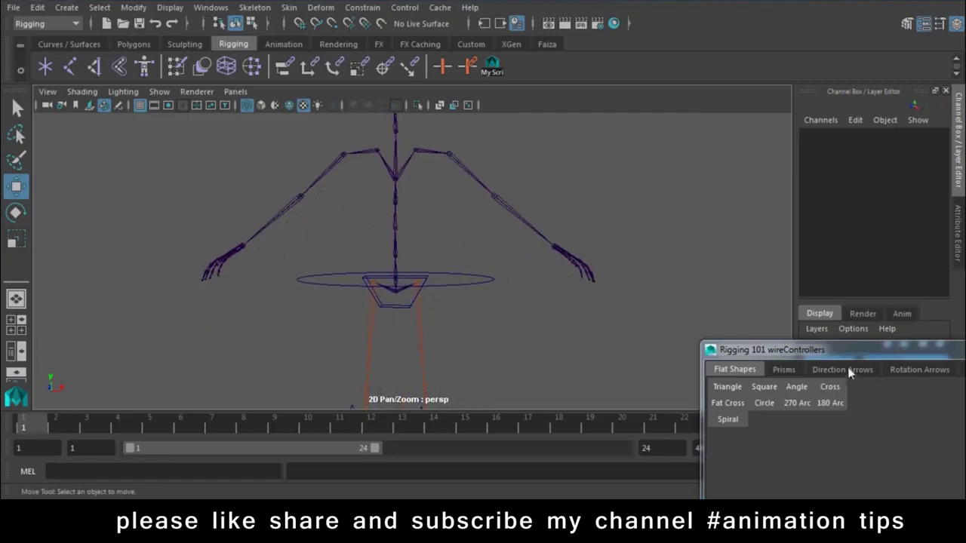
left_click_drag(838, 351, 762, 217)
left_click(856, 239)
left_click(906, 237)
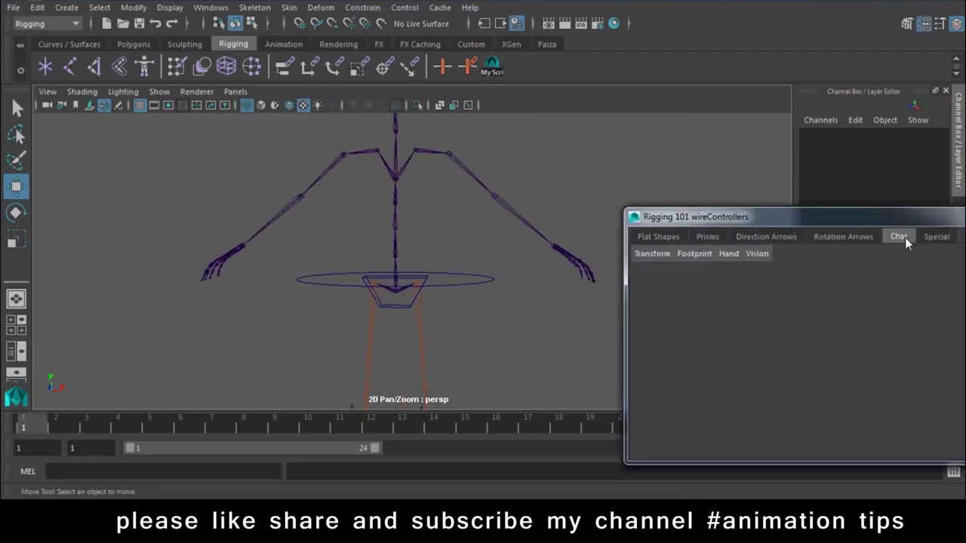
left_click(934, 238)
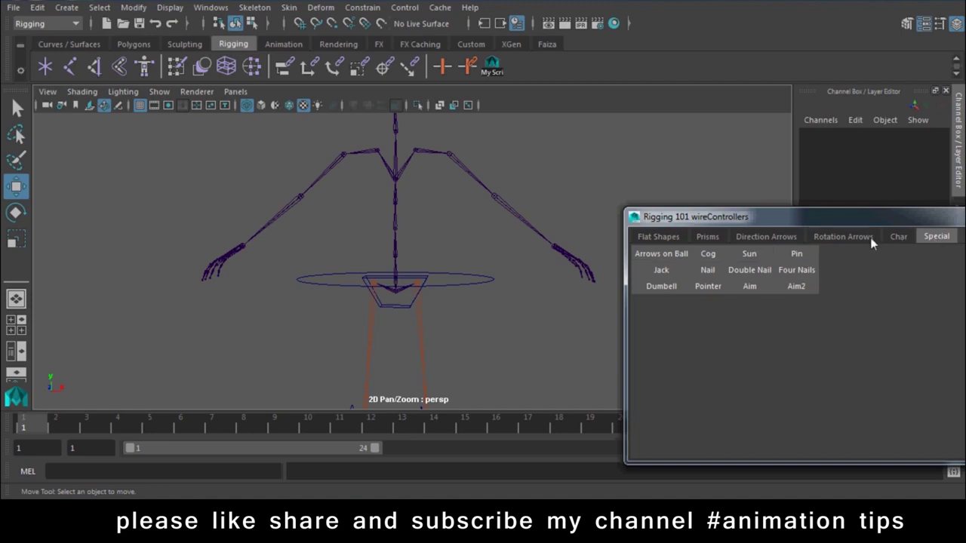
left_click(850, 238)
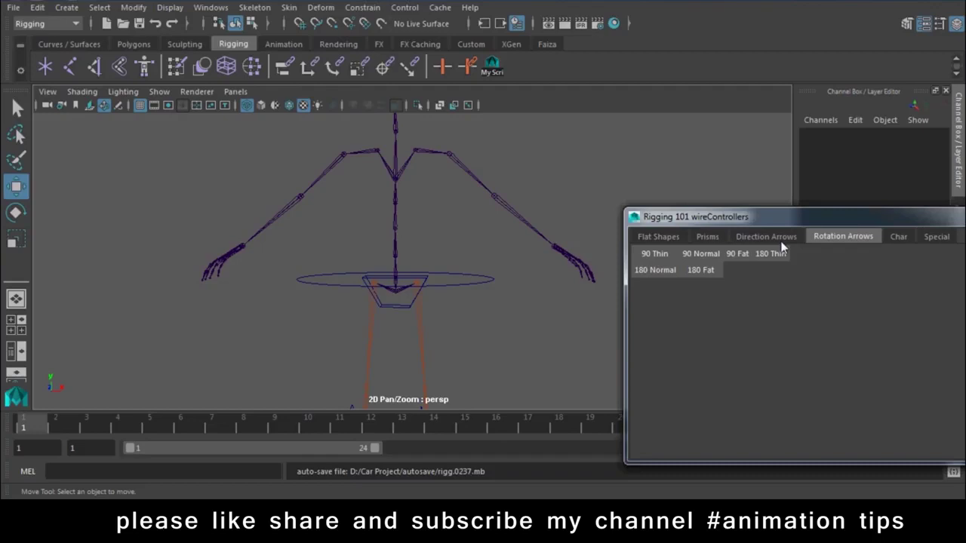
left_click(671, 269)
left_click_drag(465, 197, 479, 312, "alt")
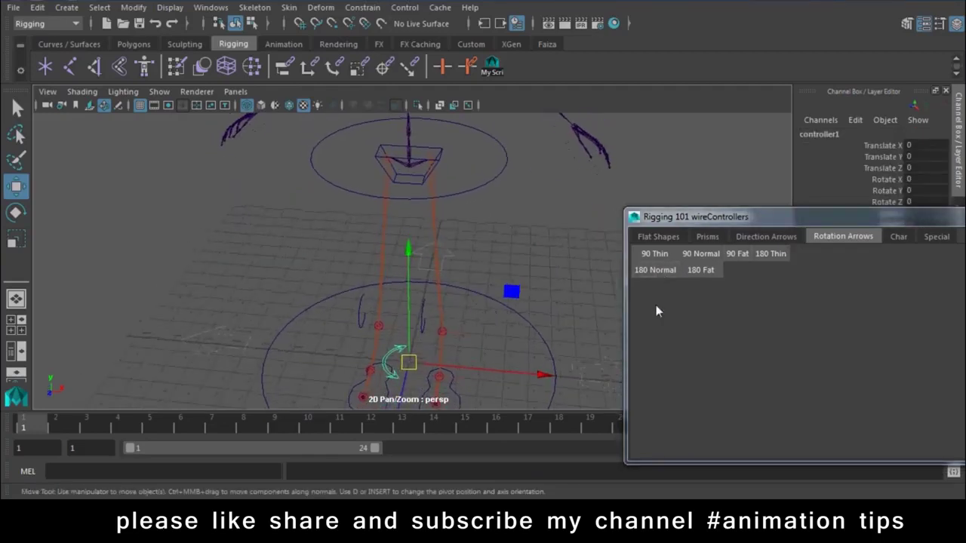
Try the Circle and 270 Arc flat shapes, then create a flat Cross controller
key("ctrl+z")
left_click(670, 237)
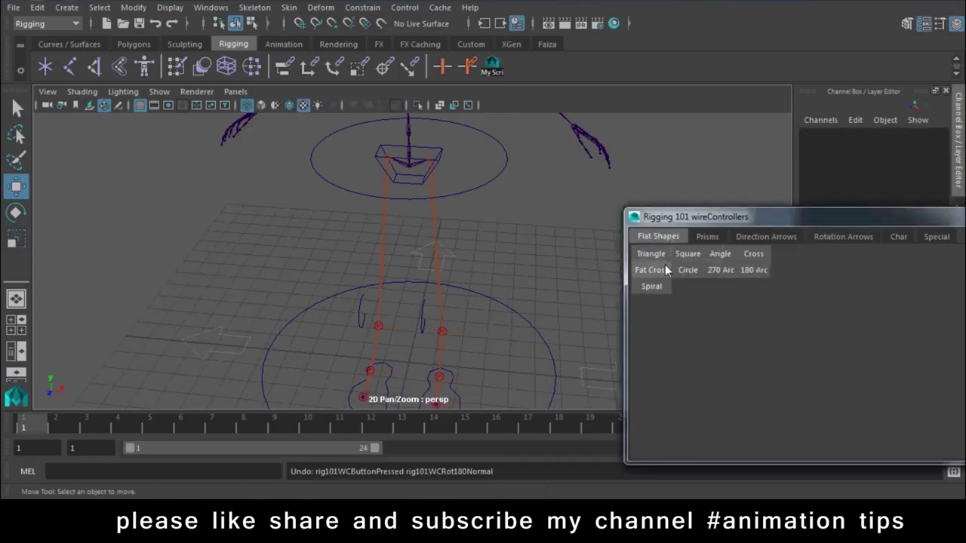
left_click(688, 270)
key("ctrl+z")
left_click(718, 269)
key("ctrl+z")
left_click(753, 254)
Snap the cross controller onto the hip joint and scale it up to 1.8
mouse_move(418, 343)
left_mouse_down("alt")
mouse_move(441, 297)
mouse_move(432, 292)
left_mouse_up("alt")
mouse_move(419, 370)
left_mouse_down()
mouse_move(432, 143)
mouse_move(439, 273)
mouse_move(488, 320)
mouse_move(464, 328)
mouse_move(404, 270)
mouse_move(432, 313)
mouse_move(417, 301)
mouse_move(613, 226)
left_mouse_up()
key("v")
key("r")
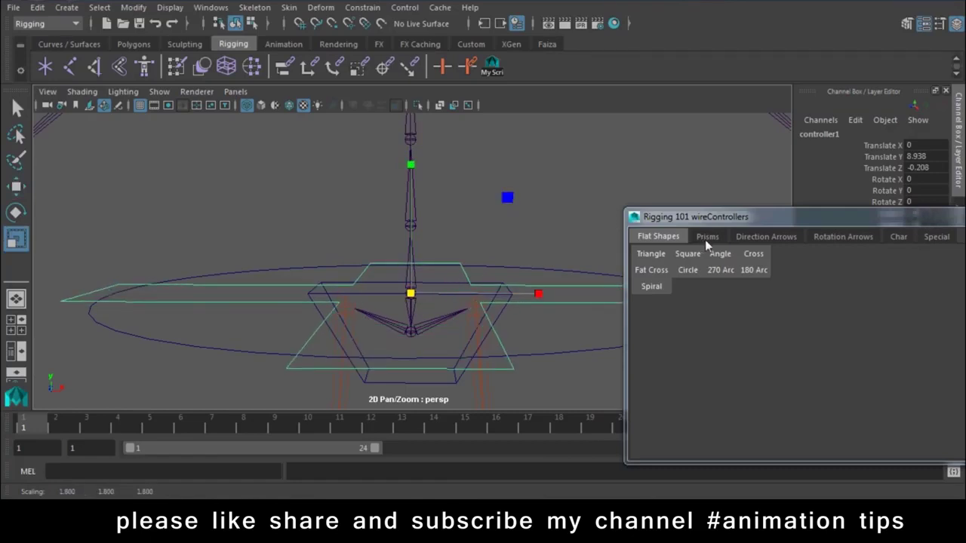
left_click_drag(705, 217, 800, 358)
left_click_drag(489, 324, 717, 226, "alt")
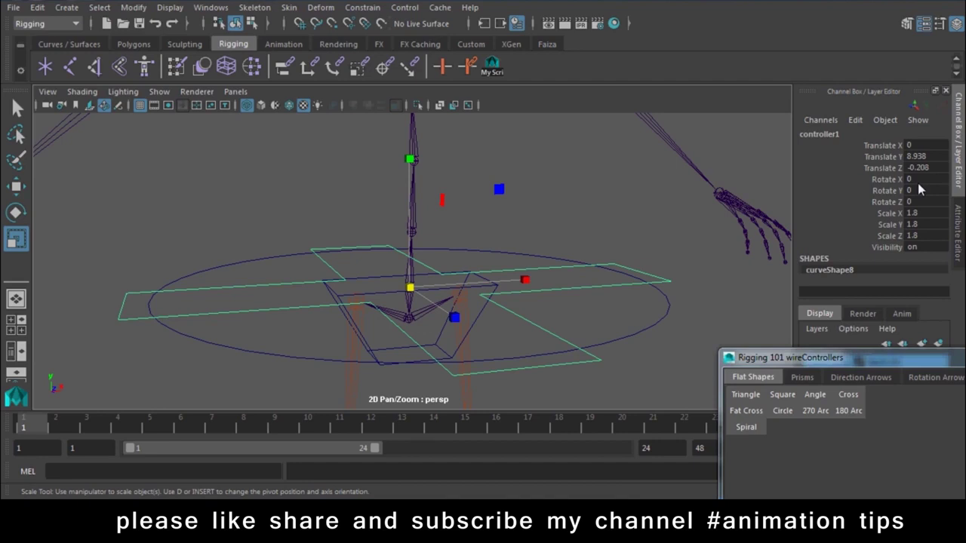
scroll(538, 148, "down", 3)
scroll(535, 147, "down", 2)
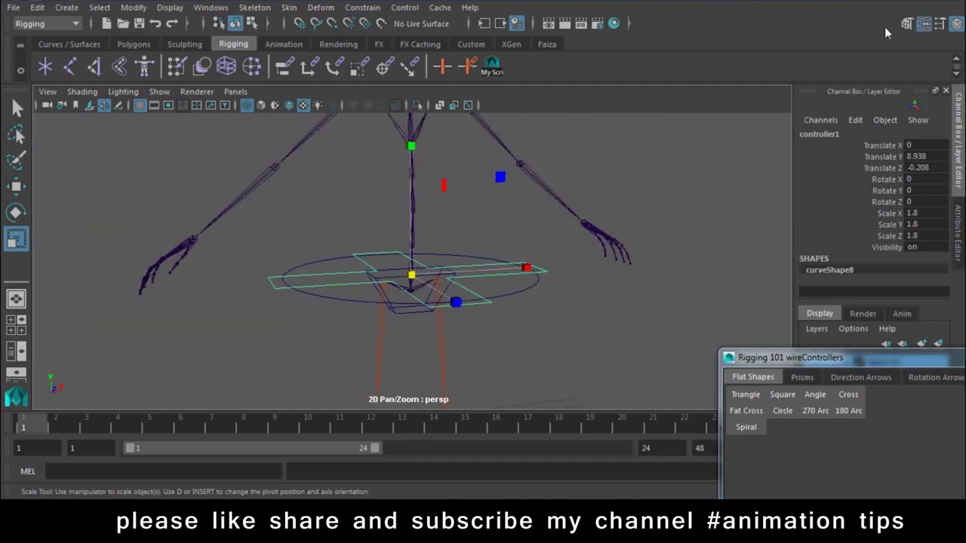
Rename the cross controller to Spine_ctrl1
double_click(839, 134)
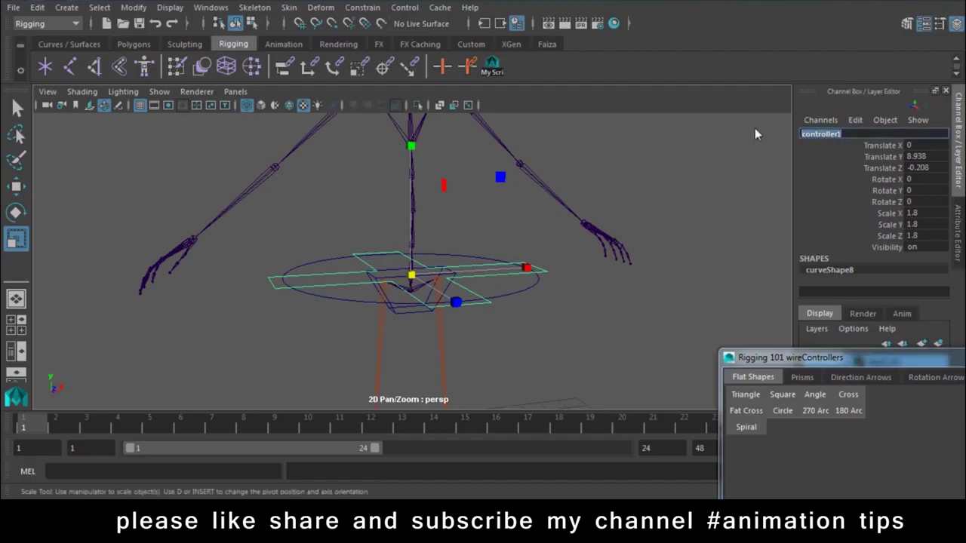
type("Spine1")
key("Return")
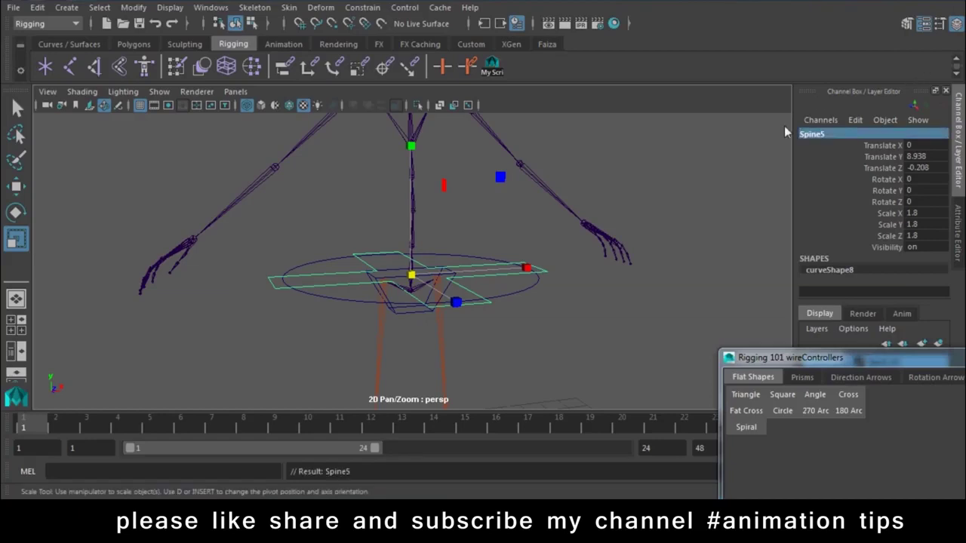
double_click(834, 134)
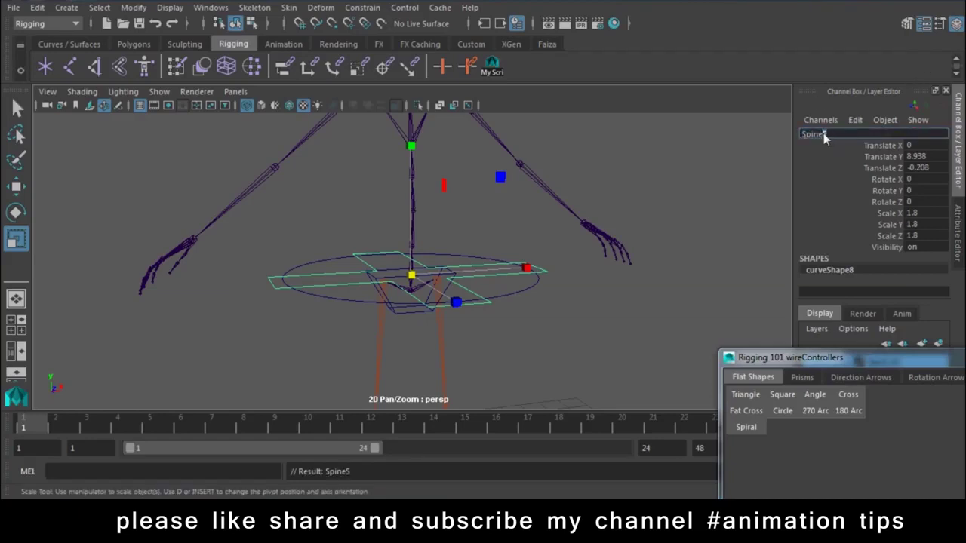
key("BackSpace")
type("ctrl")
type("1")
key("Return")
Duplicate Spine_ctrl1 and raise the copies up the spine
key("backslash")
key("w")
mouse_move(424, 262)
left_mouse_down("alt")
mouse_move(448, 317)
mouse_move(417, 261)
mouse_move(416, 190)
left_mouse_up("alt")
key("ctrl+d")
key("ctrl+d")
key("ctrl+d")
left_click_drag(871, 363, 891, 483)
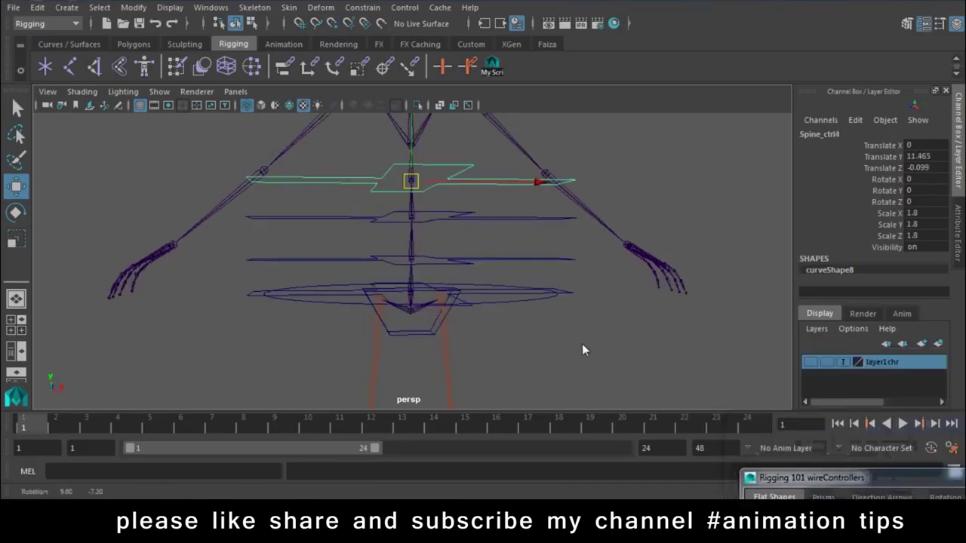
Show the character mesh, shrink the three lower spine controllers to about 1.4, and freeze them
left_click_drag(582, 343, 671, 346, "alt")
left_click(810, 362)
right_click_drag(600, 343, 583, 252, "alt")
left_click(577, 212, "shift")
left_click(584, 261, "shift")
left_click(600, 300, "shift")
key("r")
mouse_move(595, 287)
left_mouse_down("alt")
mouse_move(500, 286)
mouse_move(424, 268)
left_mouse_up("alt")
left_click_drag(411, 315, 356, 265)
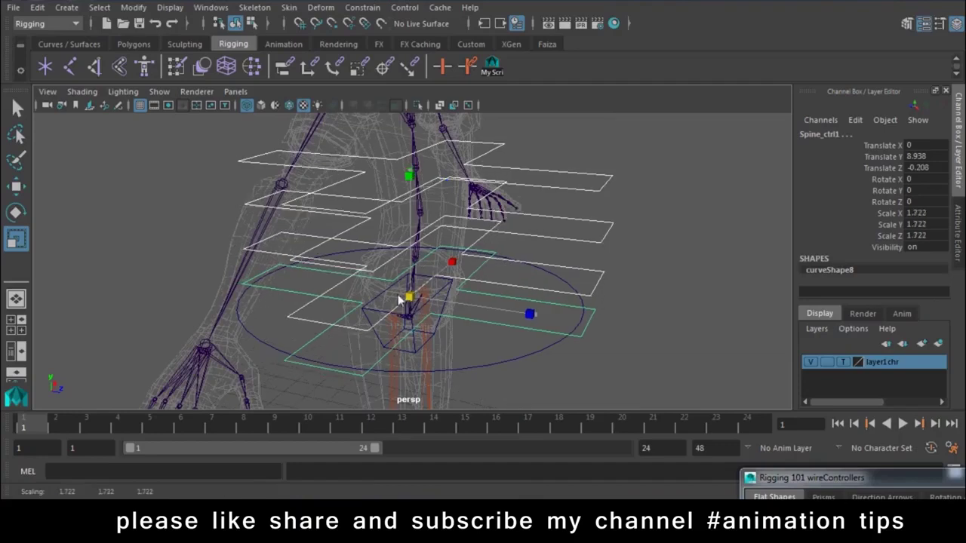
left_click(134, 7)
left_click(176, 72)
Raise Spine_ctrl5 up to the chest
mouse_move(582, 300)
left_mouse_down("alt")
mouse_move(494, 279)
mouse_move(467, 294)
mouse_move(458, 261)
left_mouse_up("alt")
left_click(470, 277)
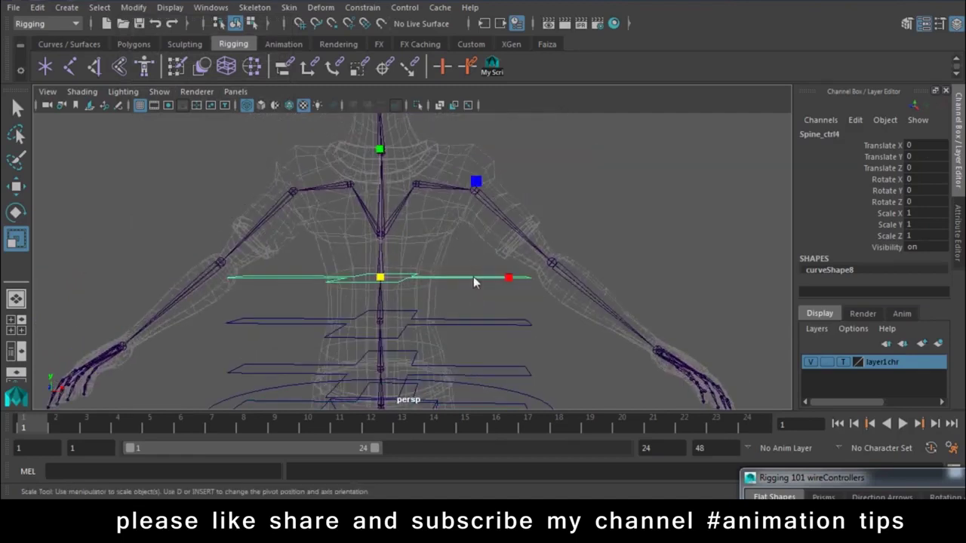
key("w")
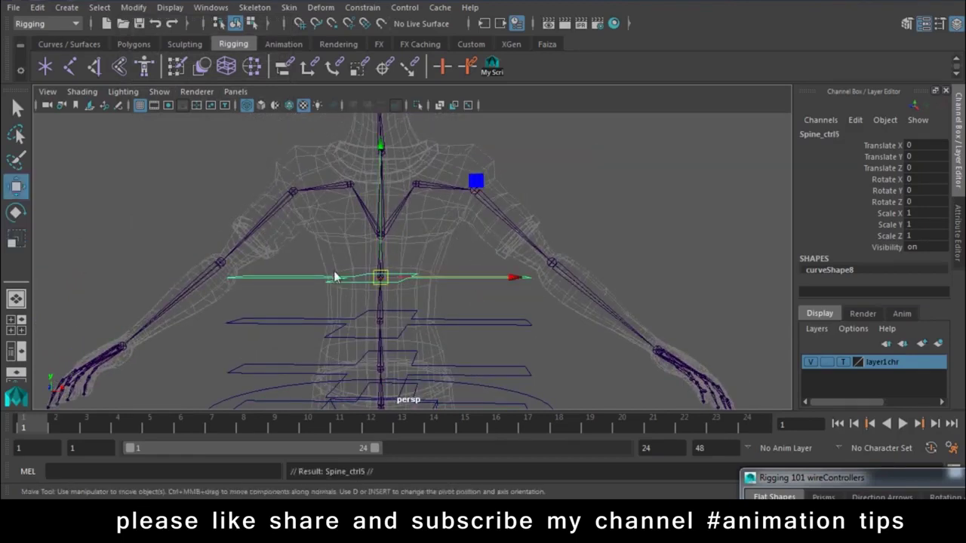
left_click_drag(379, 277, 381, 154)
left_click(381, 238)
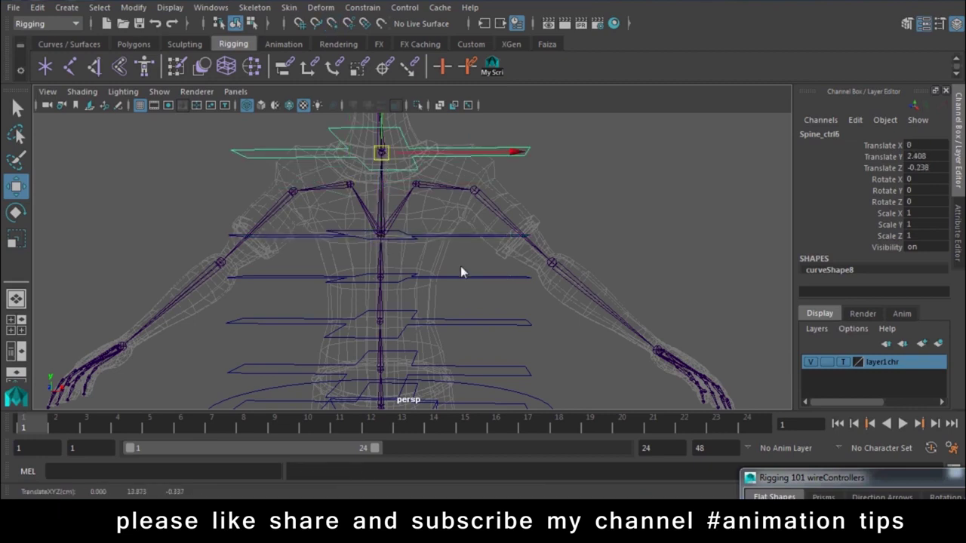
scroll(462, 272, "down", 2)
scroll(468, 283, "down", 2)
scroll(478, 300, "down", 1)
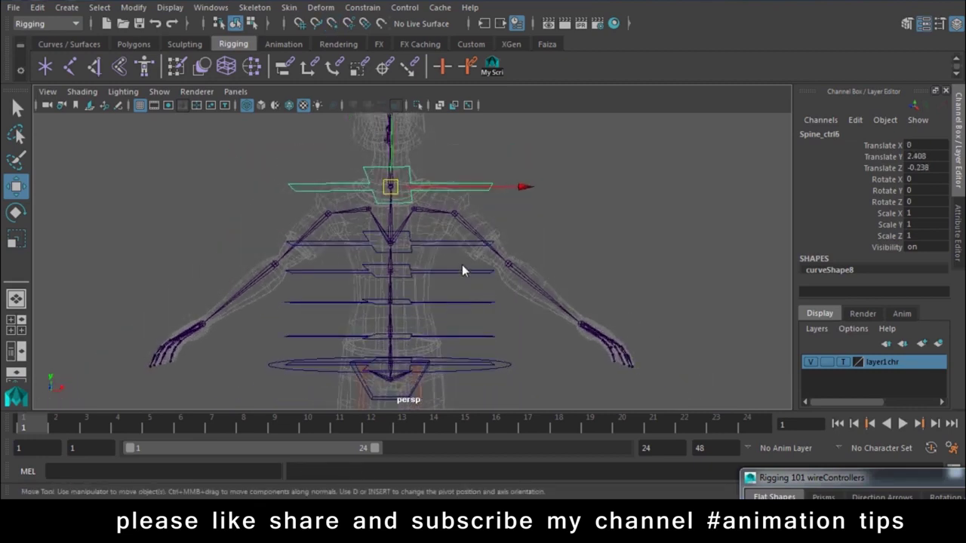
Scale Spine_ctrl4 to 0.798, Spine_ctrl3 to 0.71 and neck controller Spine_ctrl6 to 0.854
left_click(462, 270)
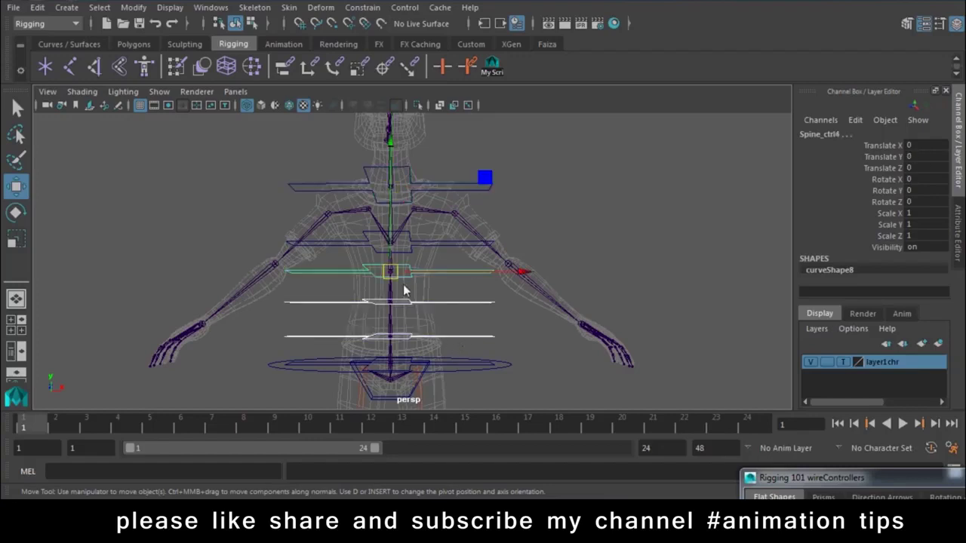
key("r")
mouse_move(390, 273)
left_mouse_down()
mouse_move(374, 274)
mouse_move(378, 301)
left_mouse_up()
left_click(441, 302)
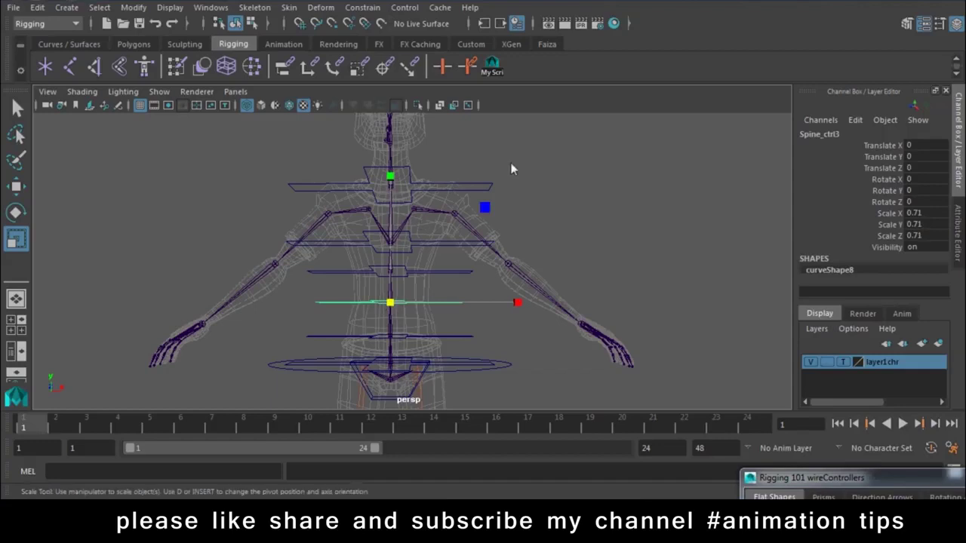
left_click(491, 186)
mouse_move(390, 187)
left_mouse_down()
mouse_move(373, 187)
mouse_move(434, 261)
mouse_move(424, 243)
left_mouse_up()
Raise Spine_ctrl7 up into the neck
right_click_drag(424, 243, 407, 288, "alt")
middle_click_drag(407, 288, 447, 343, "alt")
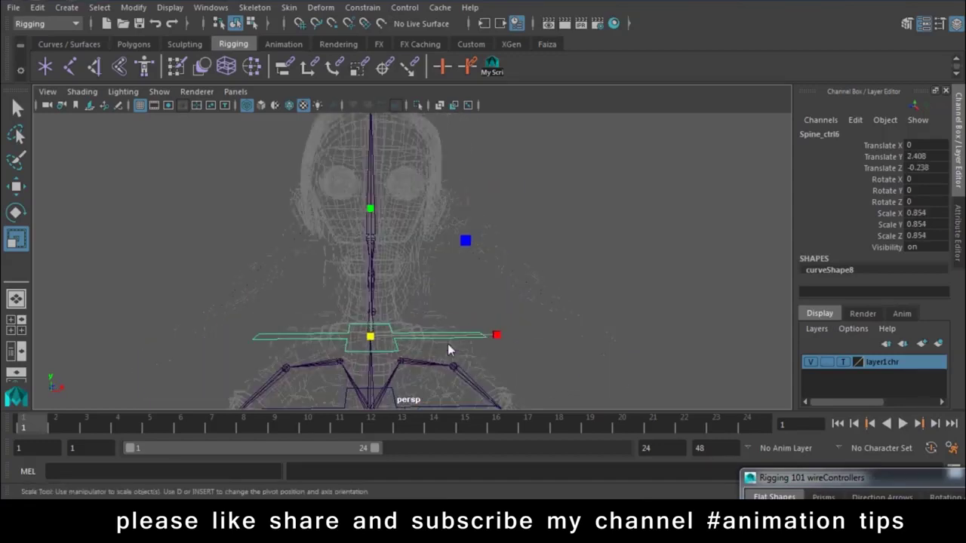
left_click_drag(447, 344, 392, 347, "alt")
key("w")
left_click(371, 347)
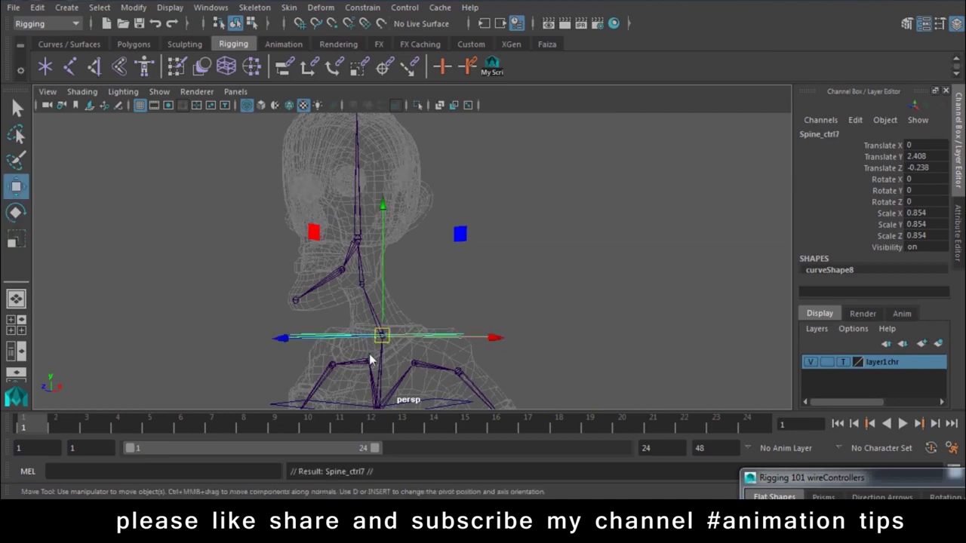
left_click_drag(381, 336, 365, 281)
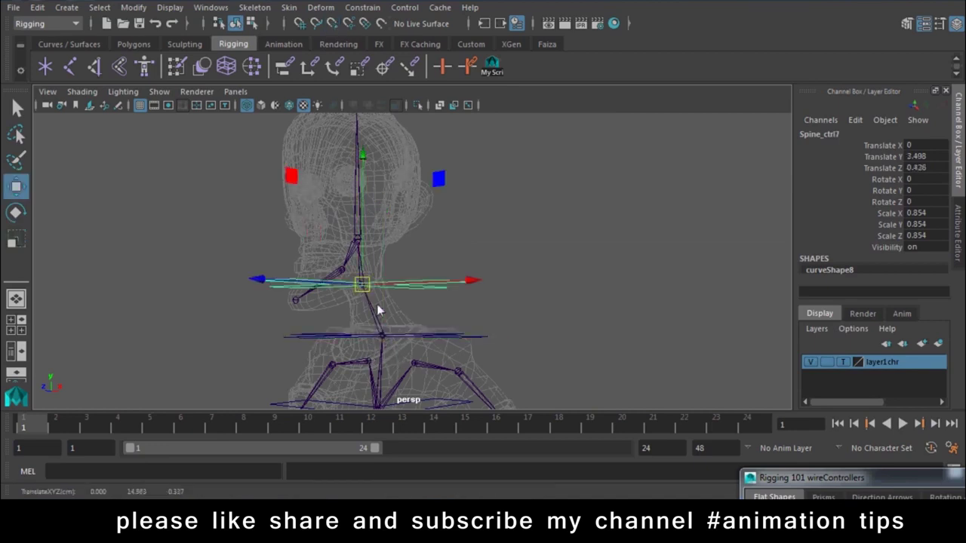
Select the whole spine controller stack down to Spine_ctrl1
mouse_move(477, 342)
left_mouse_down("alt")
mouse_move(449, 320)
mouse_move(462, 261)
left_mouse_up("alt")
left_click(462, 251, "shift")
left_click(449, 293, "shift")
left_click(451, 317, "shift")
left_click(451, 336, "shift")
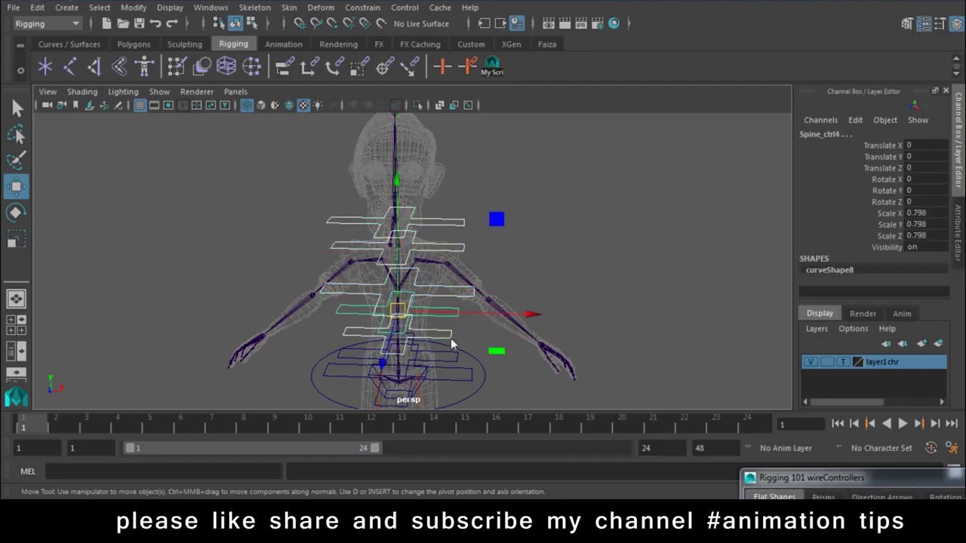
left_click(460, 379, "shift")
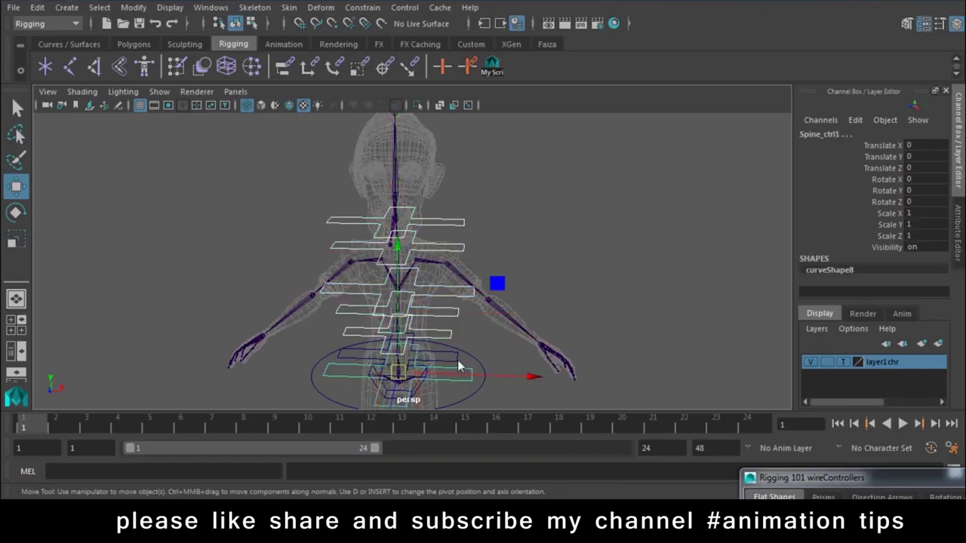
left_click(134, 8)
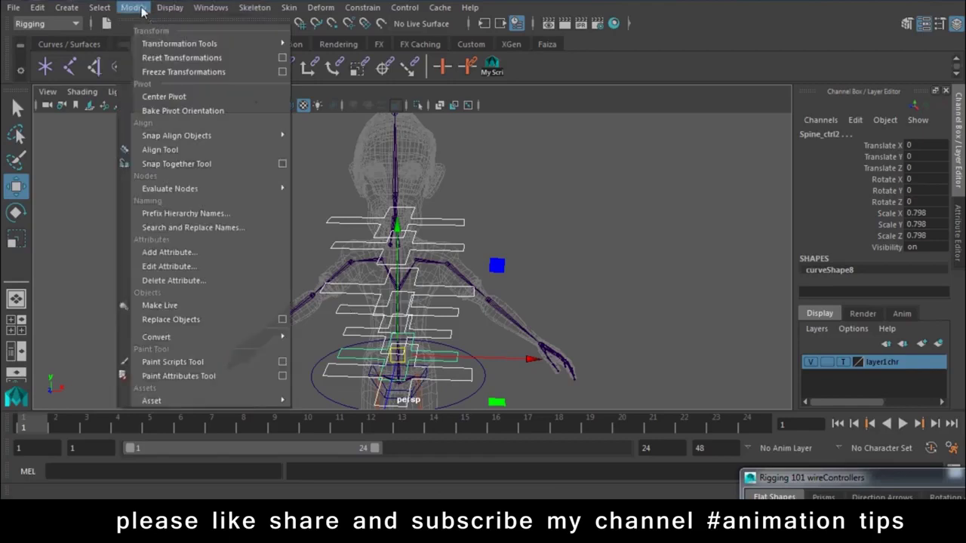
Freeze transformations on the selected spine controllers so their scale reads 1
left_click(160, 71)
mouse_move(513, 309)
left_mouse_down("alt")
mouse_move(544, 291)
mouse_move(586, 298)
mouse_move(561, 309)
mouse_move(598, 256)
left_mouse_up("alt")
left_click(573, 353)
right_click_drag(573, 353, 450, 242, "alt")
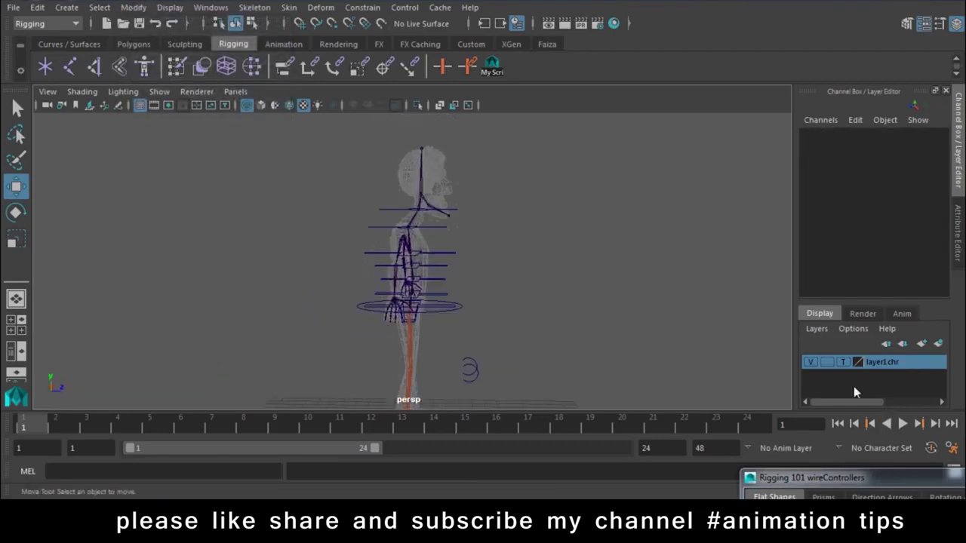
Hide the layer1chr character mesh layer to show only the skeleton
left_click(809, 362)
mouse_move(557, 229)
left_mouse_down("alt")
mouse_move(354, 197)
mouse_move(212, 216)
mouse_move(306, 220)
left_mouse_up("alt")
mouse_move(306, 220)
right_mouse_down("alt")
mouse_move(418, 202)
mouse_move(521, 239)
mouse_move(450, 255)
mouse_move(516, 339)
mouse_move(422, 257)
right_mouse_up("alt")
left_click_drag(423, 263, 443, 262, "alt")
Rotate the chest spine controller to test it
left_click(443, 275)
key("e")
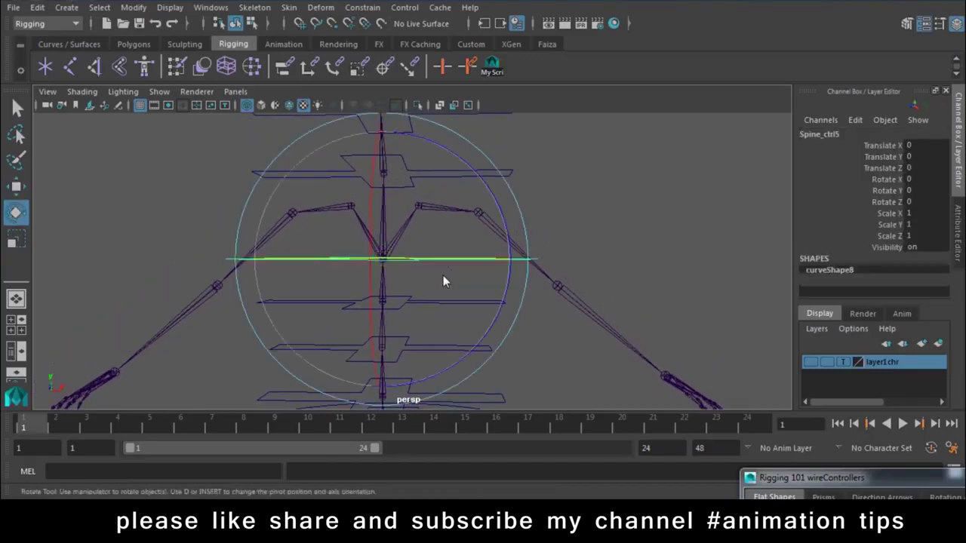
mouse_move(502, 216)
left_mouse_down()
mouse_move(483, 173)
mouse_move(541, 216)
mouse_move(547, 163)
left_mouse_up()
Undo the test rotation and parent the Headstart joint under Spine_ctrl7
key("ctrl+z")
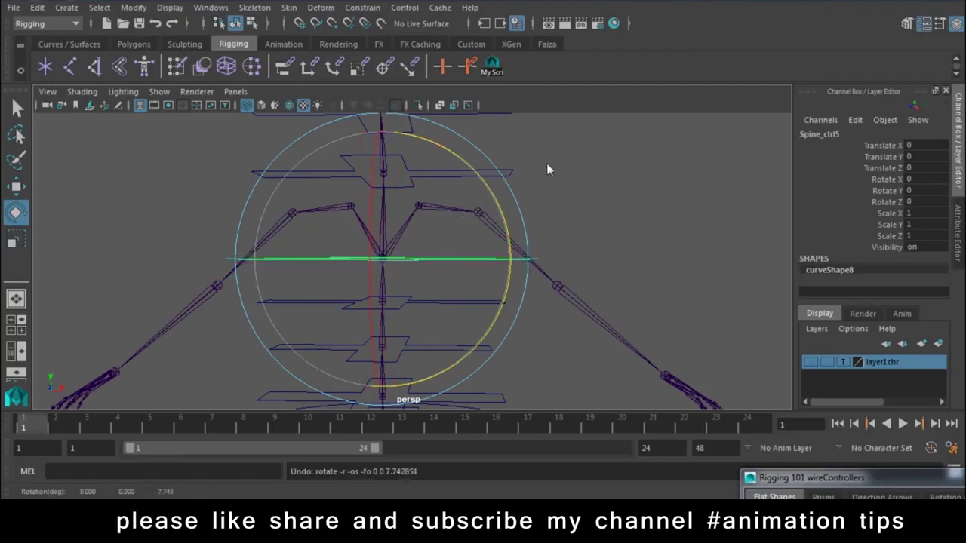
key("w")
mouse_move(398, 283)
left_mouse_down("alt")
mouse_move(439, 221)
mouse_move(424, 228)
mouse_move(461, 257)
mouse_move(433, 262)
mouse_move(448, 185)
mouse_move(441, 285)
mouse_move(476, 280)
mouse_move(353, 234)
left_mouse_up("alt")
left_click(355, 235)
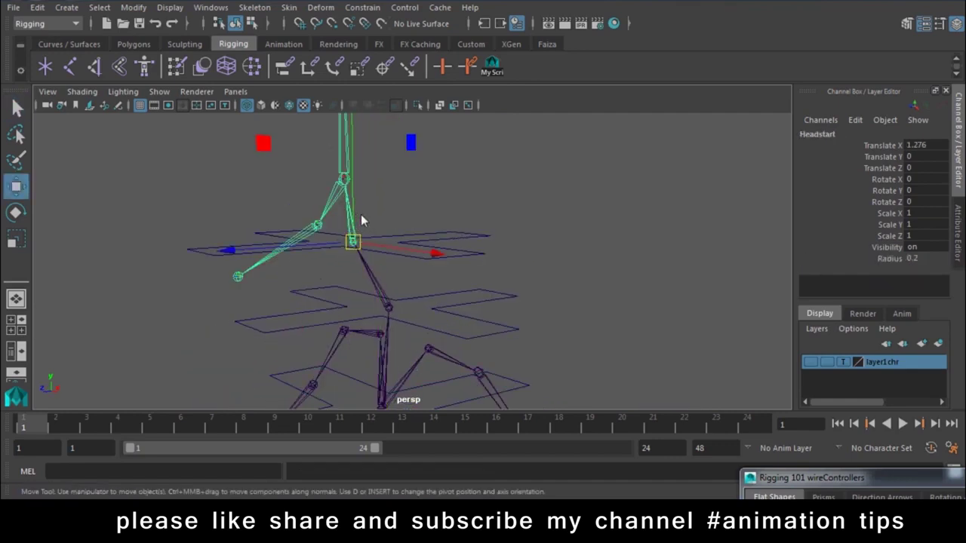
left_click(457, 240, "shift")
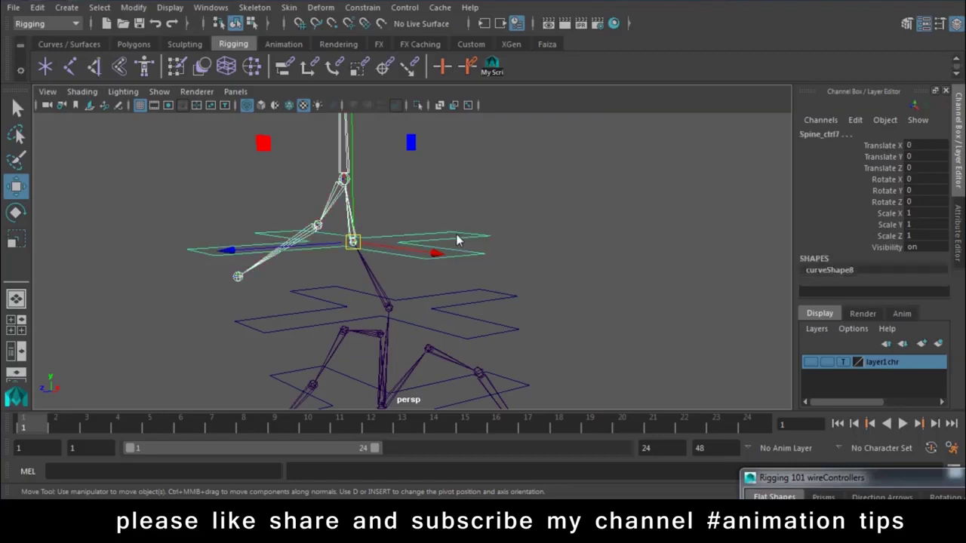
key("p")
Rotate Spine_ctrl7 to check the head follows, then undo the rotation
left_click(427, 236)
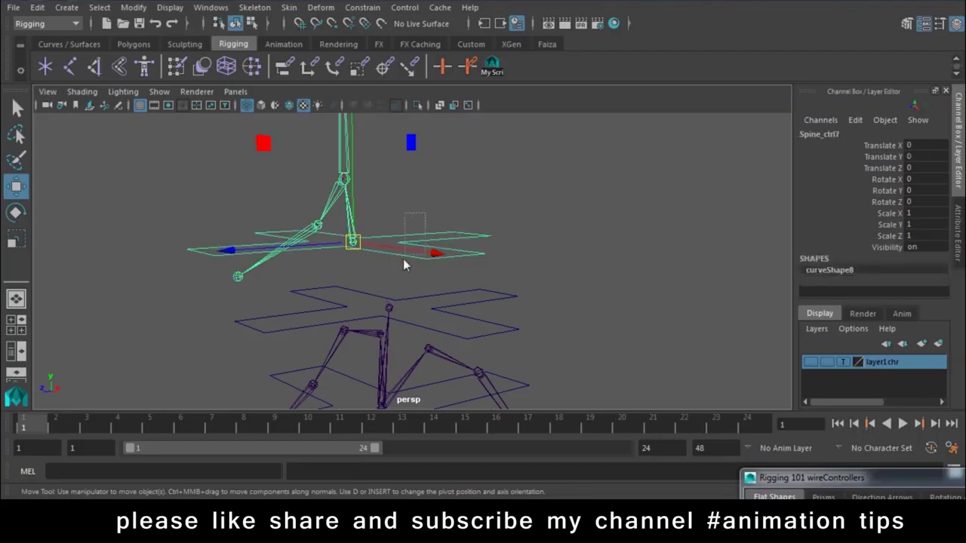
key("e")
left_click_drag(432, 223, 424, 161)
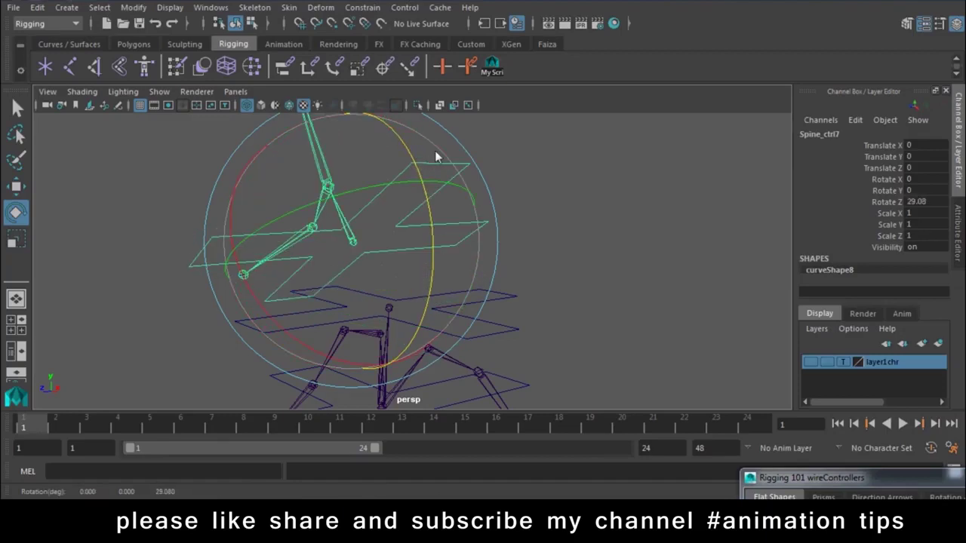
key("ctrl+z")
key("w")
Try parenting Spine_ctrl7 with the Neck joint, then undo those parenting attempts
left_click(510, 228)
left_click(468, 257)
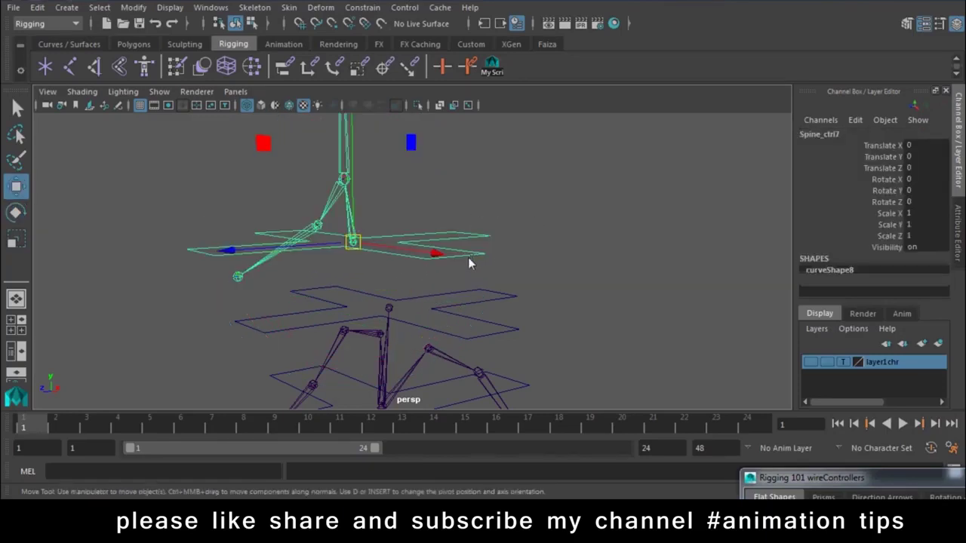
key("p")
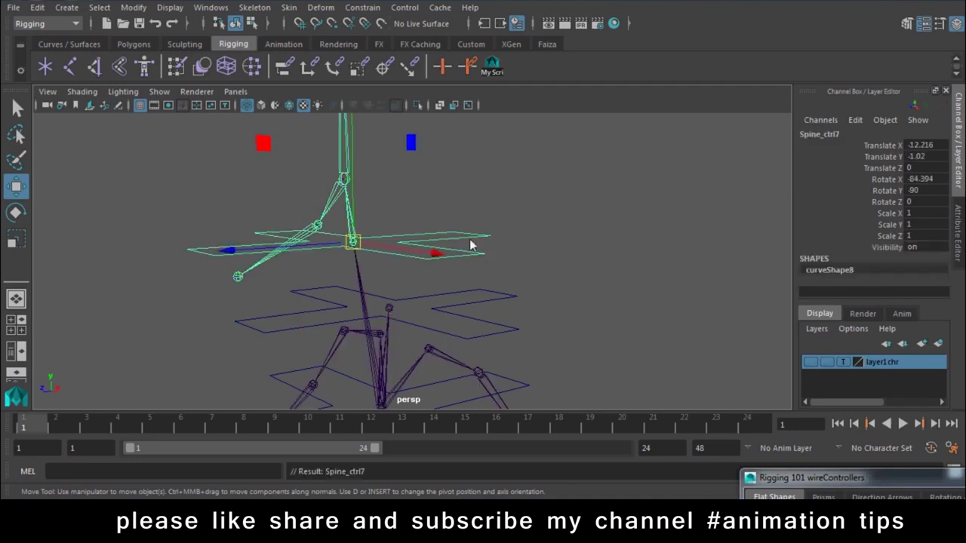
key("ctrl+z")
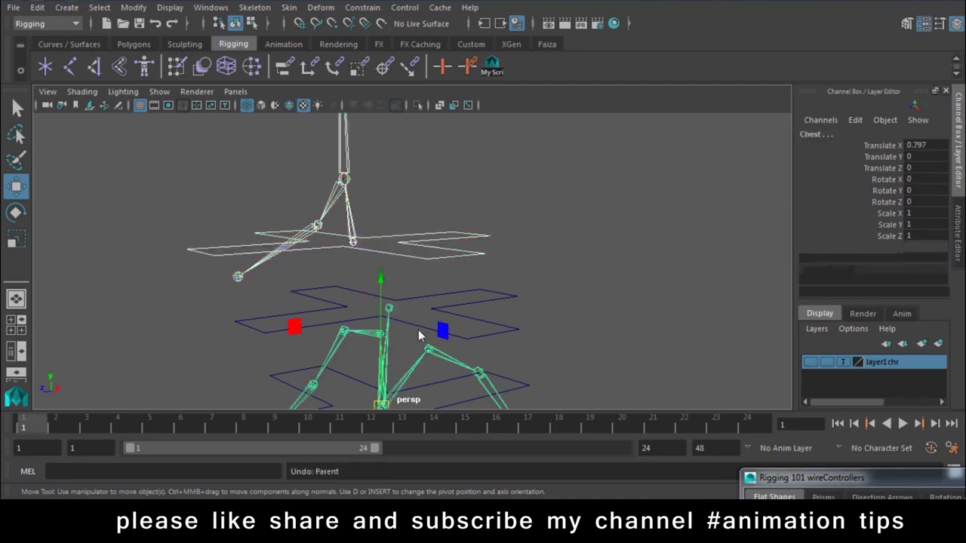
left_click(445, 237)
left_click(389, 309)
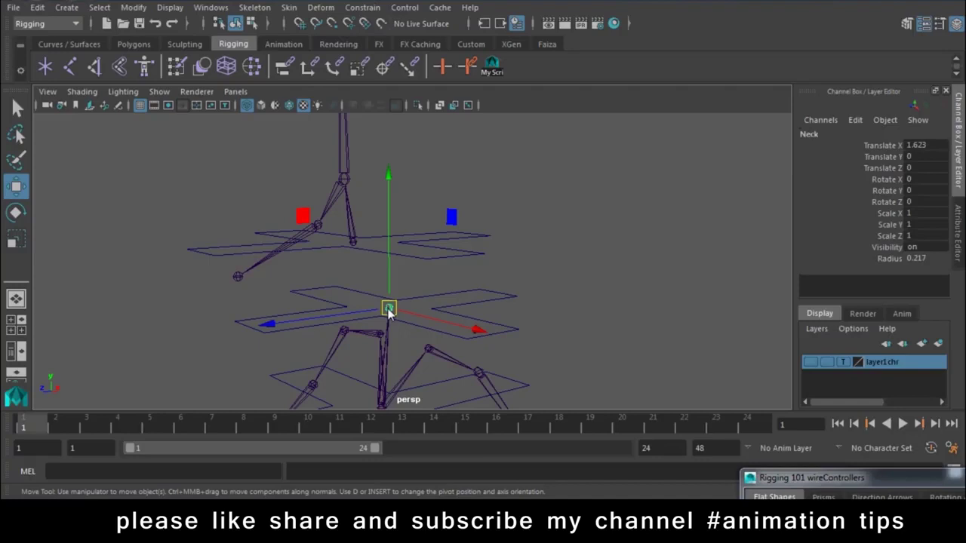
key("p")
key("ctrl+z")
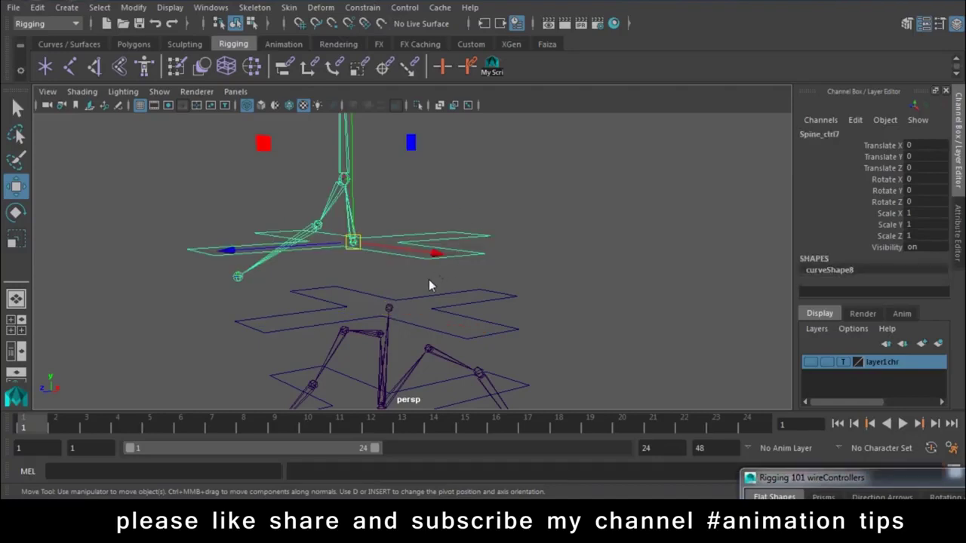
key("ctrl+z")
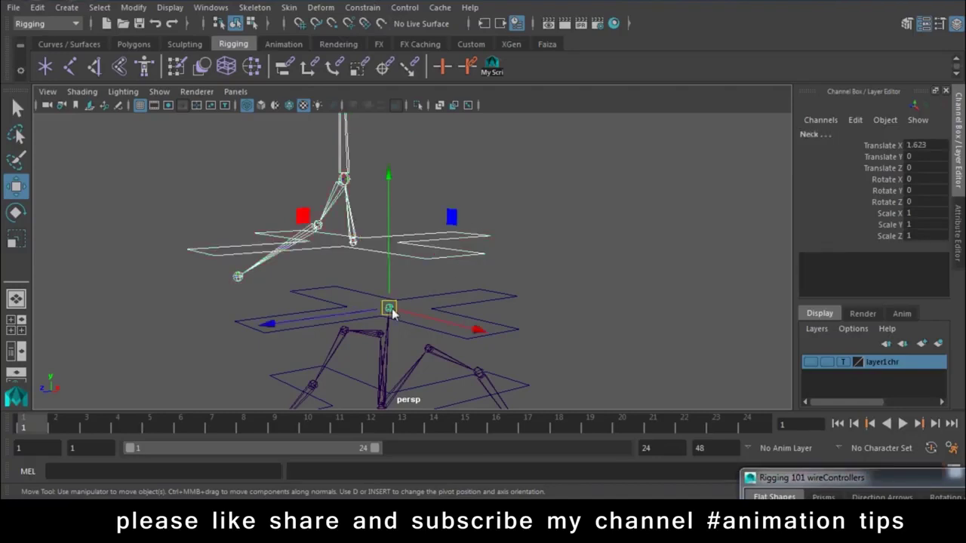
key("ctrl+z")
Rotate Spine_ctrl7 to check the upper skeleton follows
mouse_move(421, 280)
left_mouse_down("alt")
mouse_move(450, 292)
mouse_move(492, 243)
left_mouse_up("alt")
key("e")
mouse_move(495, 204)
left_mouse_down()
mouse_move(453, 134)
mouse_move(495, 189)
mouse_move(487, 125)
mouse_move(457, 135)
mouse_move(483, 262)
left_mouse_up()
Undo the test rotation and parent the Neck joint under Spine_ctrl6
key("ctrl+z")
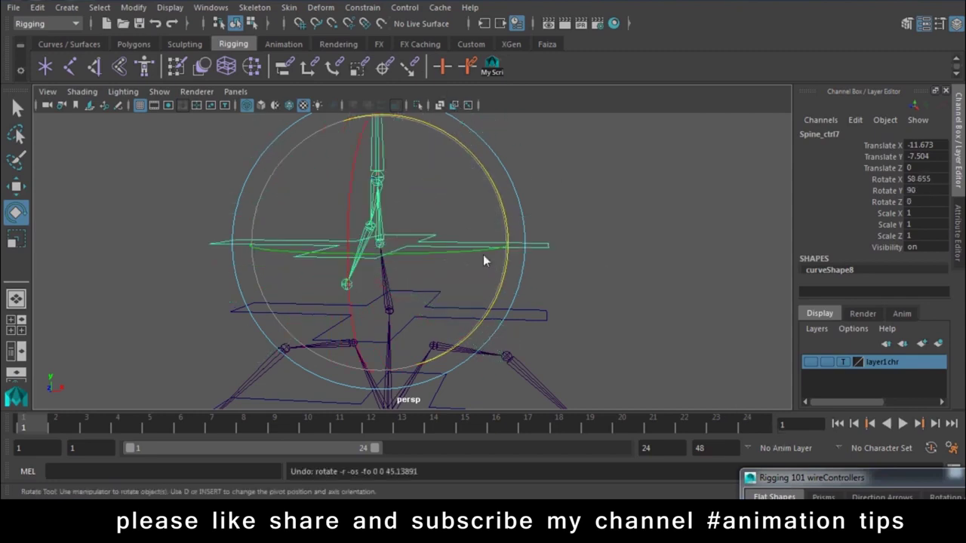
middle_click_drag(483, 261, 480, 192, "alt")
key("w")
left_click(383, 227)
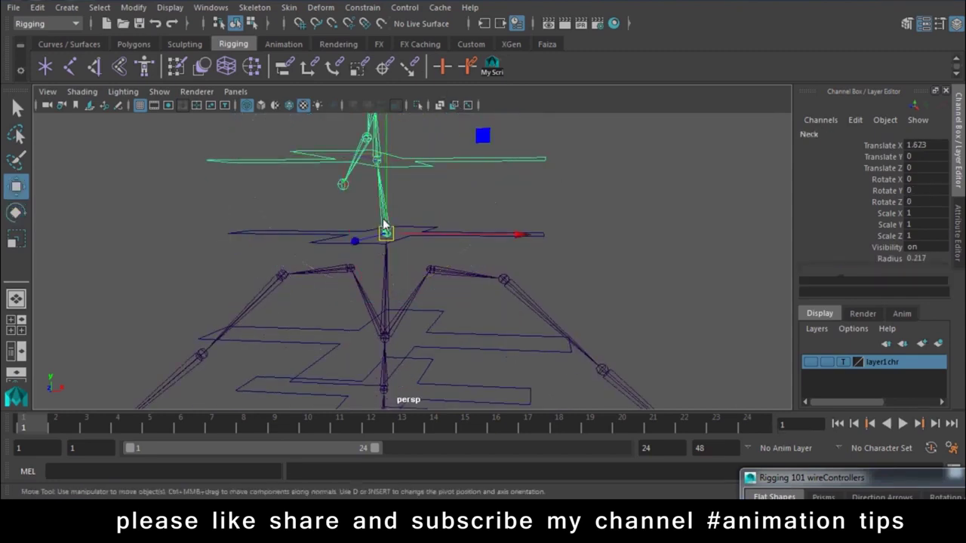
left_click_drag(584, 221, 541, 242)
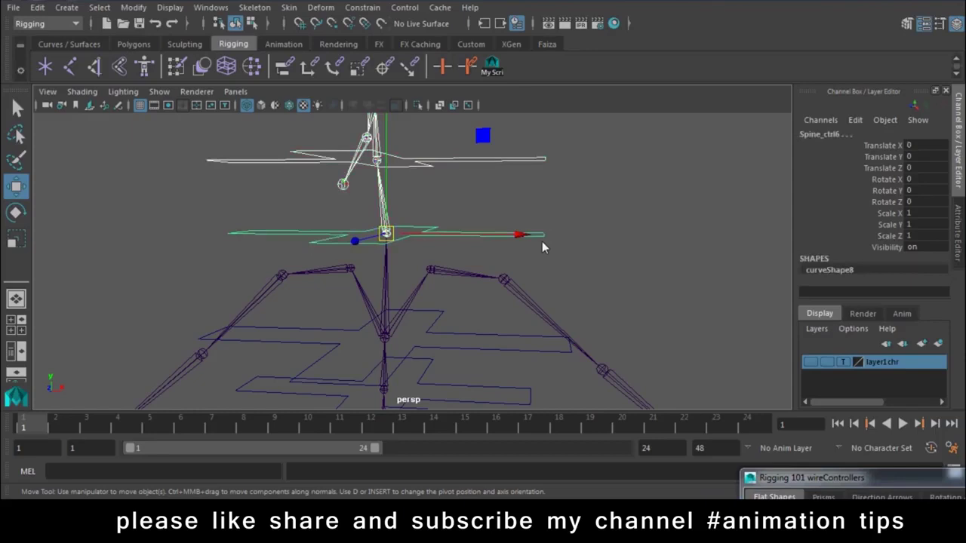
key("p")
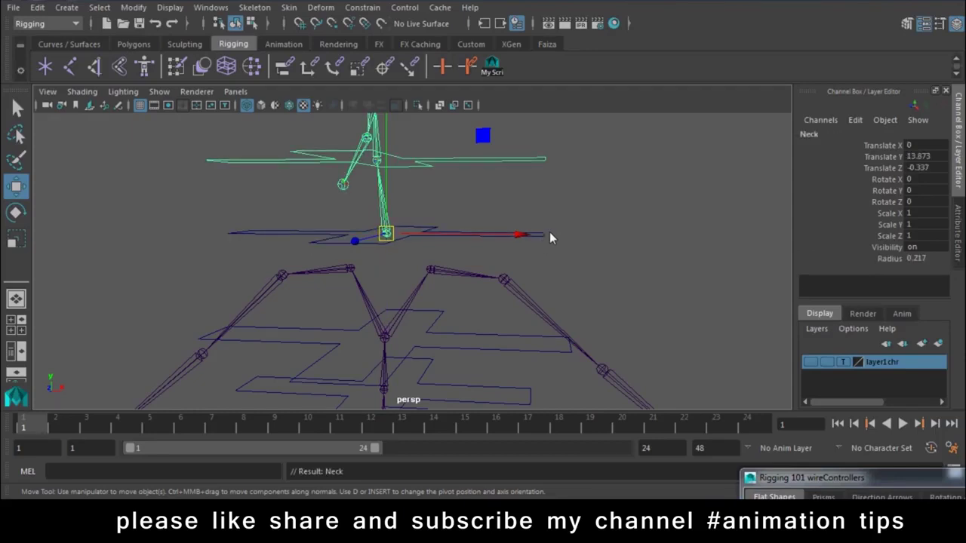
left_click(548, 234)
Pick the Chest joint, reselect Spine_ctrl6 and step down to its child Spine_ctrl7
left_click(386, 347, "shift")
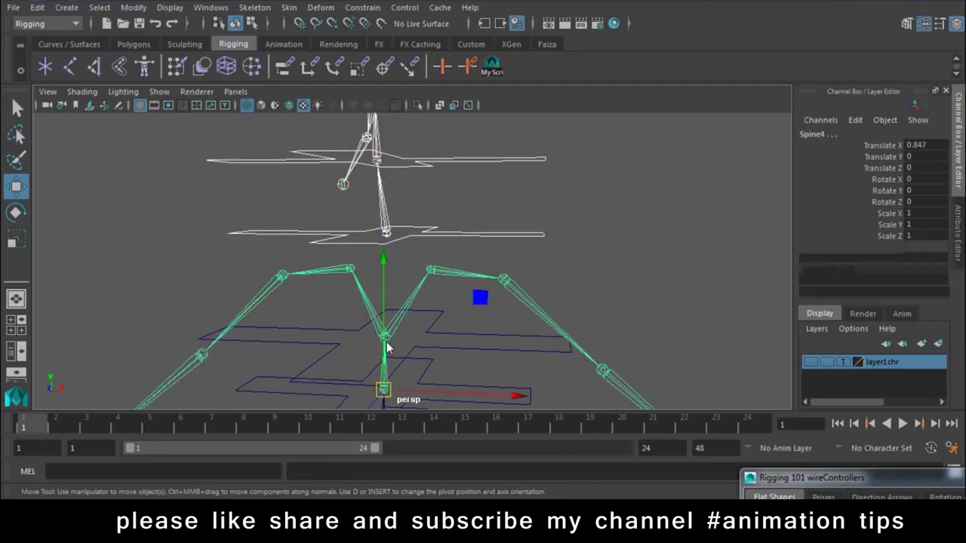
key("p")
left_click(387, 347)
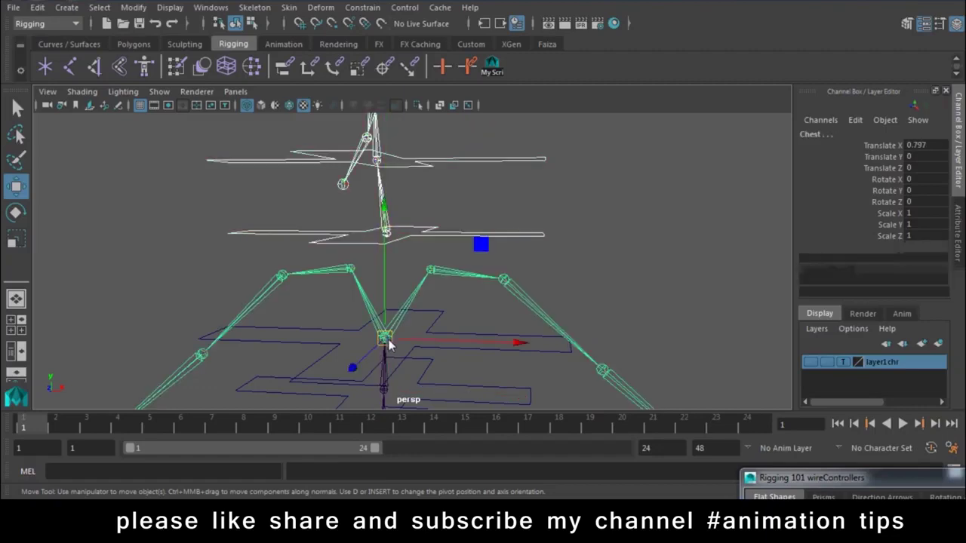
left_click(471, 240)
middle_click_drag(544, 261, 490, 278, "alt")
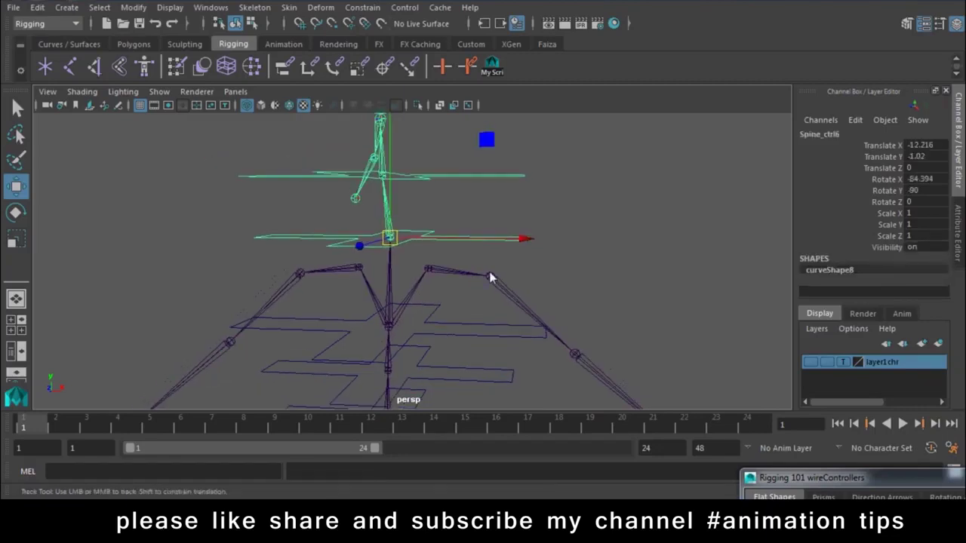
left_click_drag(490, 278, 357, 283, "alt")
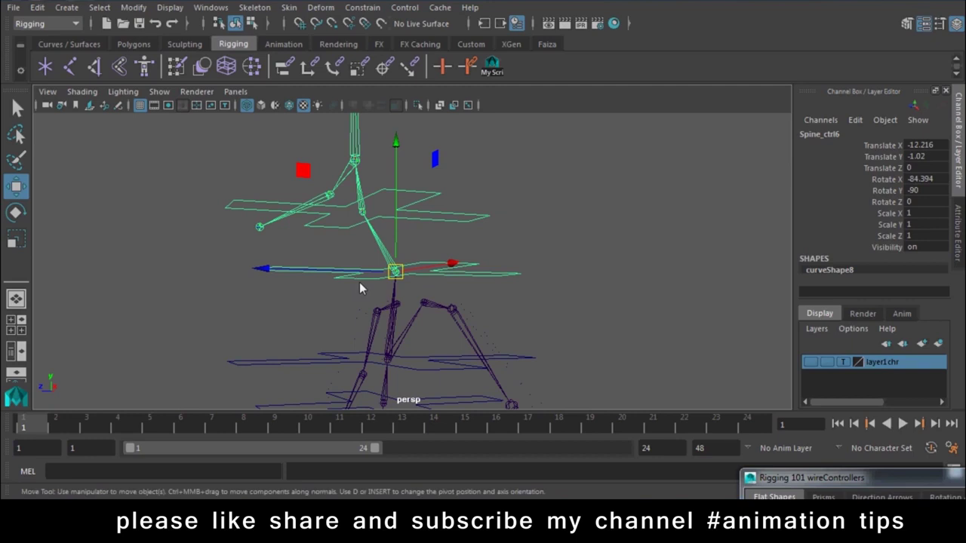
left_click_drag(353, 288, 455, 294, "alt")
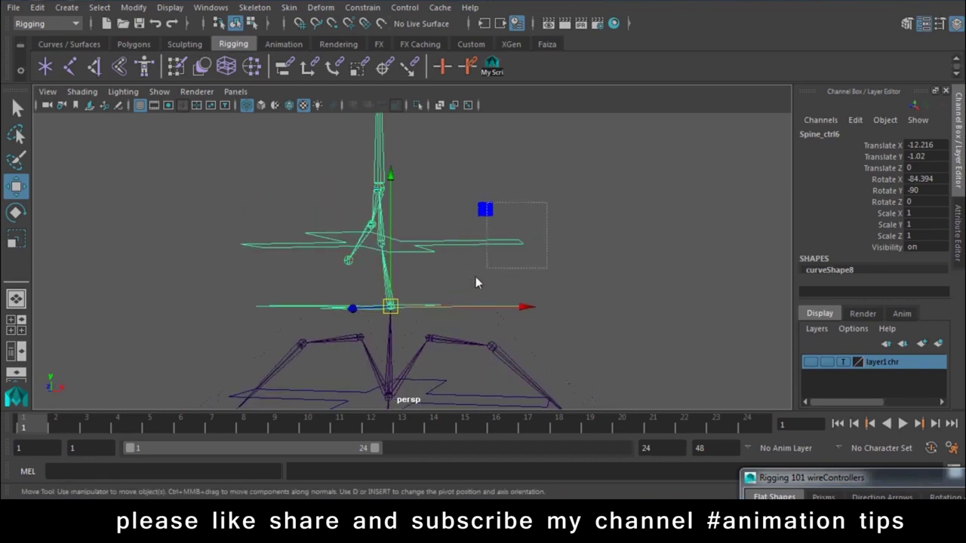
key("Down")
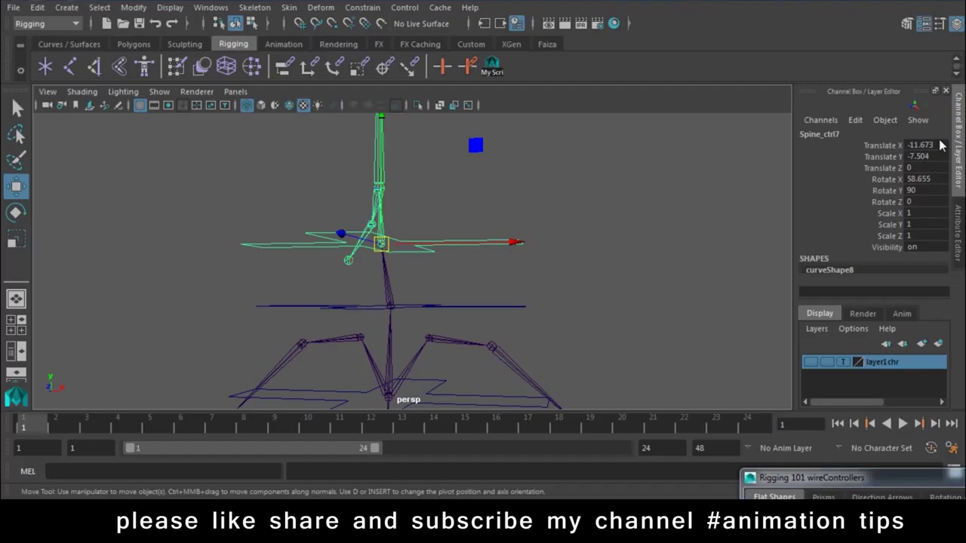
Undo back through the selections, reselect Spine_ctrl7, then clear the selection
key("ctrl+z")
key("ctrl+z")
key("ctrl+z")
key("ctrl+z")
key("ctrl+z")
key("ctrl+z")
key("ctrl+z")
key("ctrl+z")
key("ctrl+z")
key("ctrl+z")
key("ctrl+z")
key("ctrl+z")
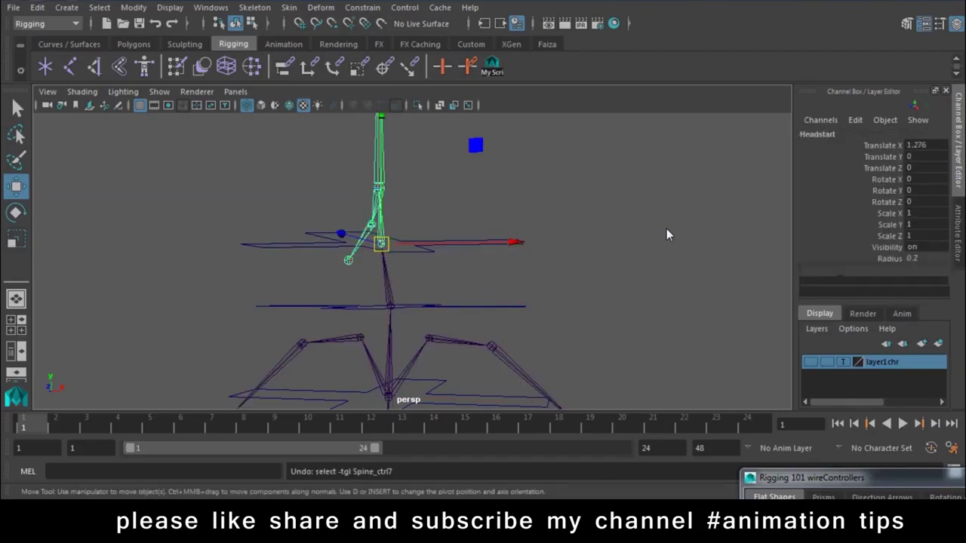
key("ctrl+z")
key("ctrl+z")
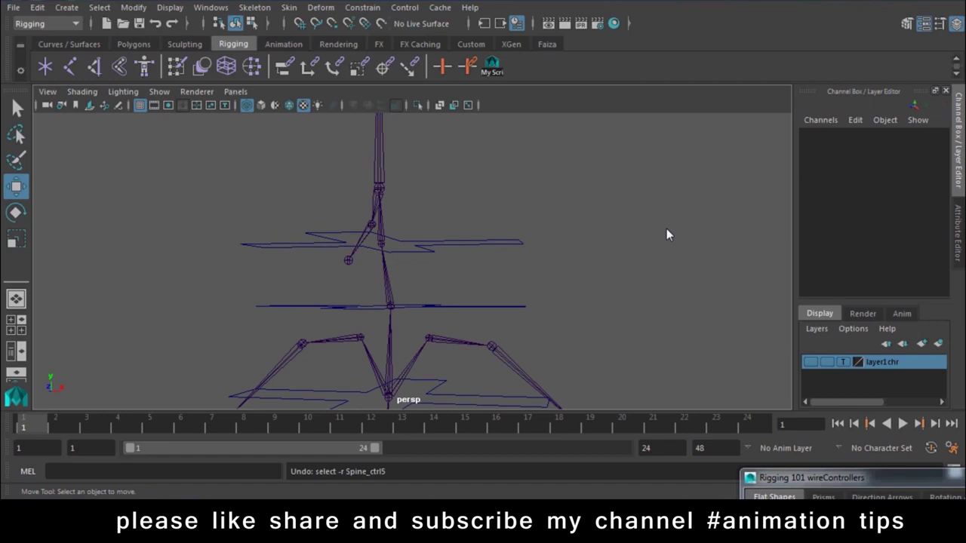
left_click_drag(549, 230, 488, 281)
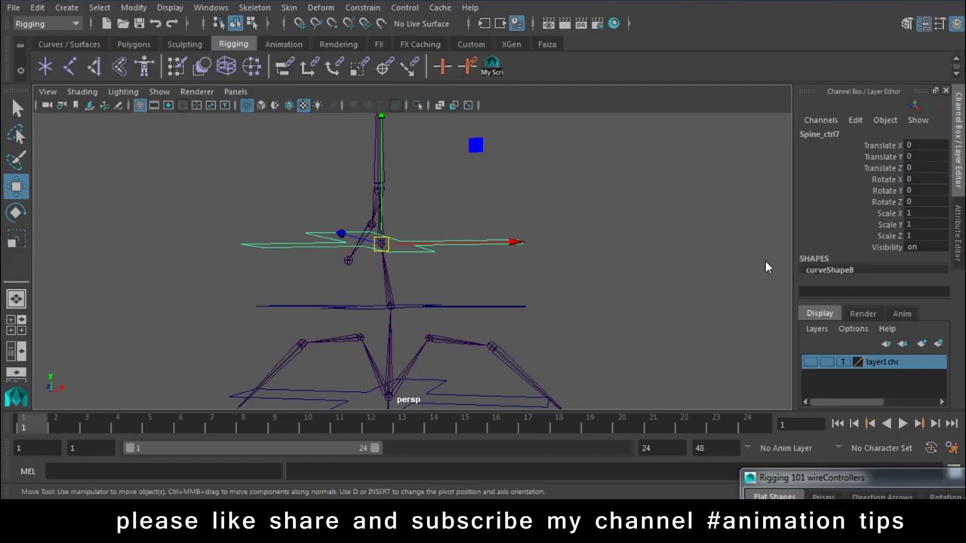
mouse_move(444, 217)
left_mouse_down("alt")
mouse_move(552, 304)
mouse_move(374, 248)
mouse_move(528, 301)
left_mouse_up("alt")
left_click(344, 281)
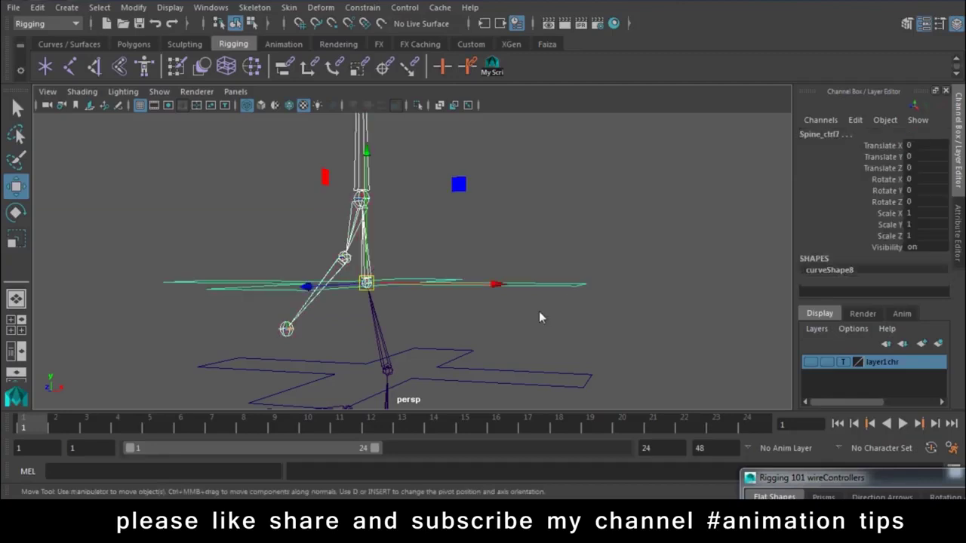
left_click(37, 7)
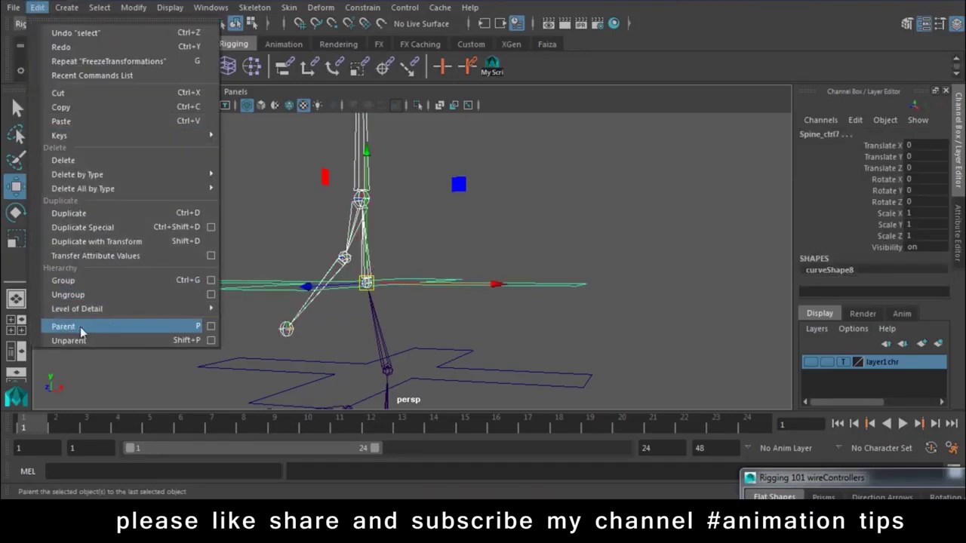
left_click(349, 23)
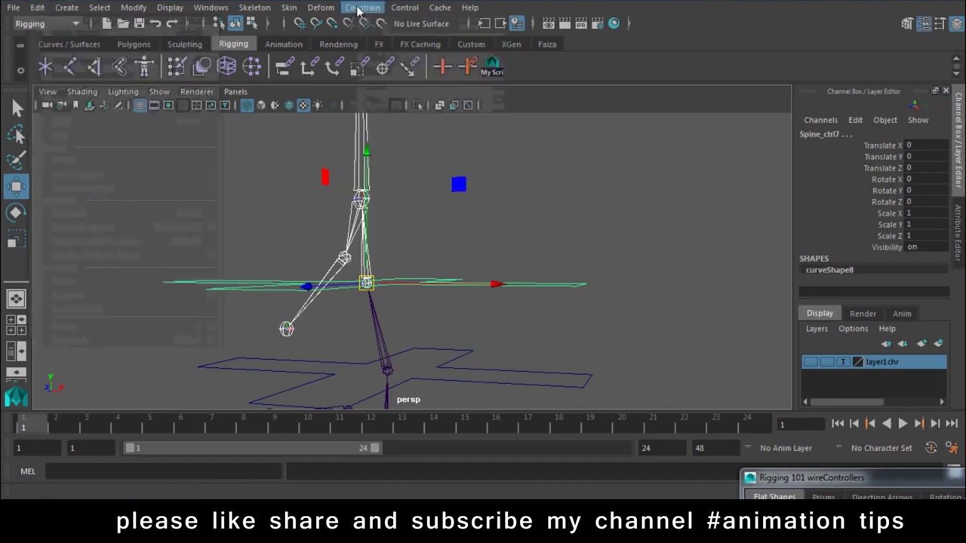
left_click(359, 7)
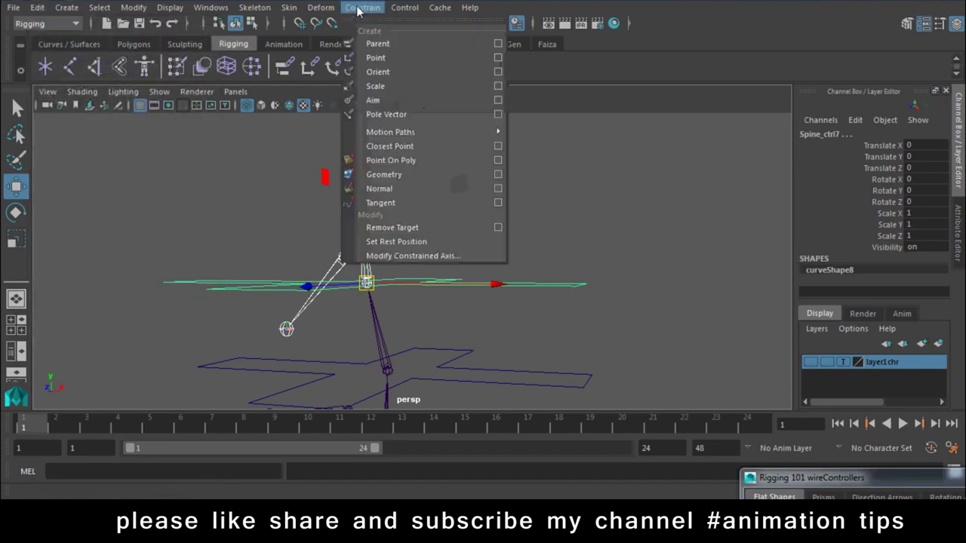
key("q")
left_click(370, 71)
left_click(646, 222)
left_click_drag(646, 221, 500, 323)
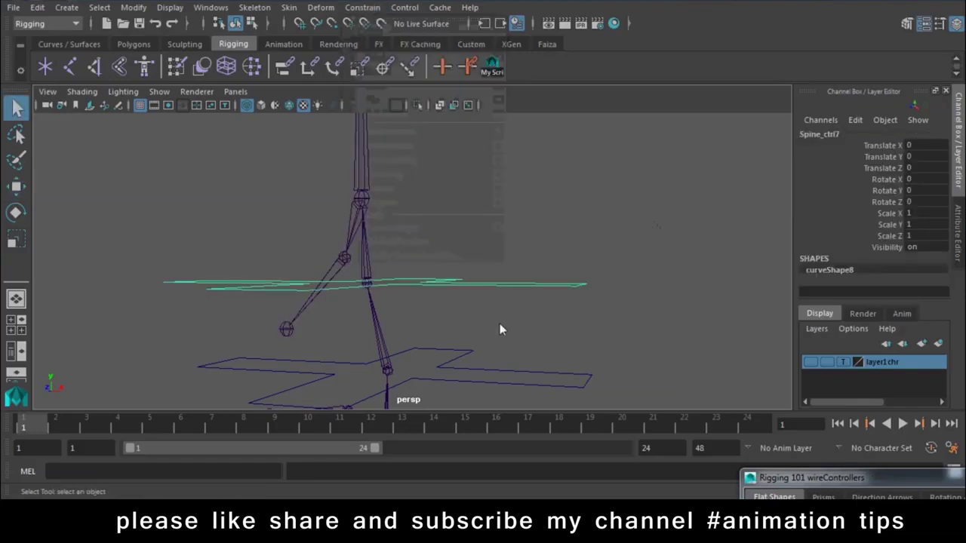
left_click(356, 227, "shift")
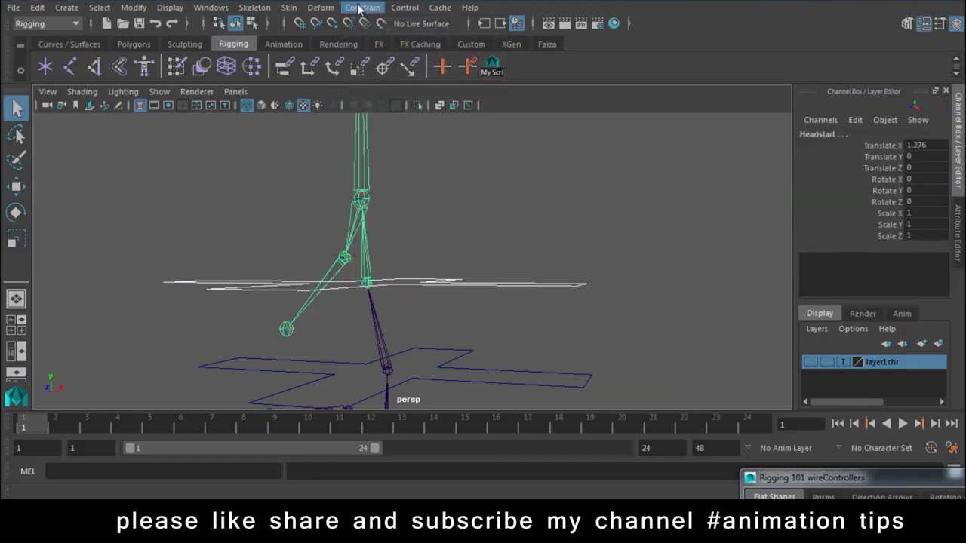
left_click(362, 7)
left_click(370, 72)
mouse_move(475, 324)
left_mouse_down("alt")
mouse_move(490, 328)
mouse_move(501, 281)
mouse_move(507, 318)
left_mouse_up("alt")
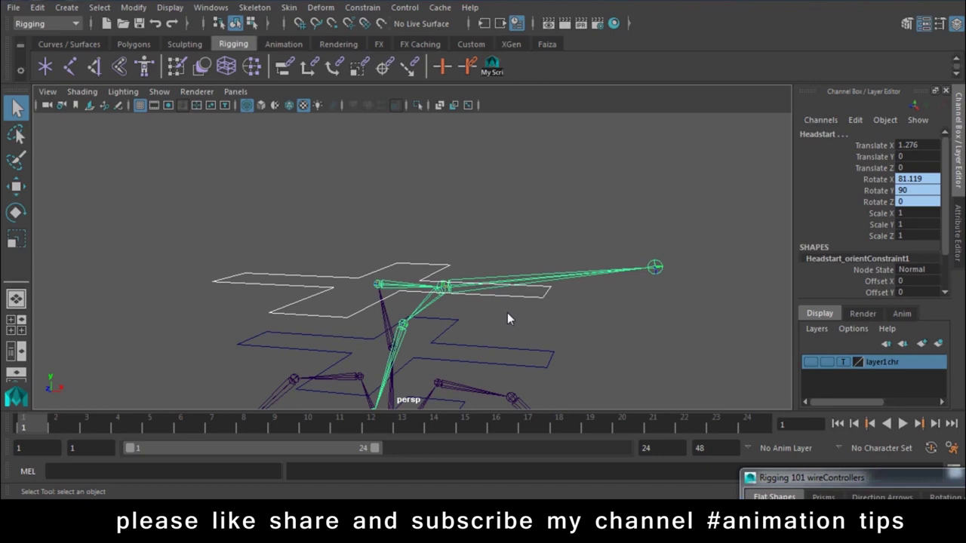
key("ctrl+z")
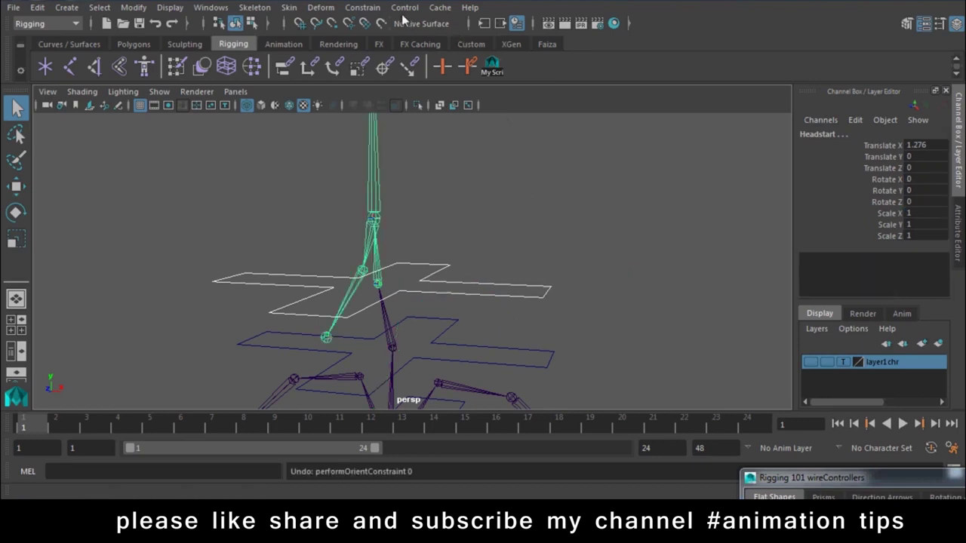
Add an orient constraint with Maintain Offset turned on
left_click(403, 7)
mouse_move(362, 7)
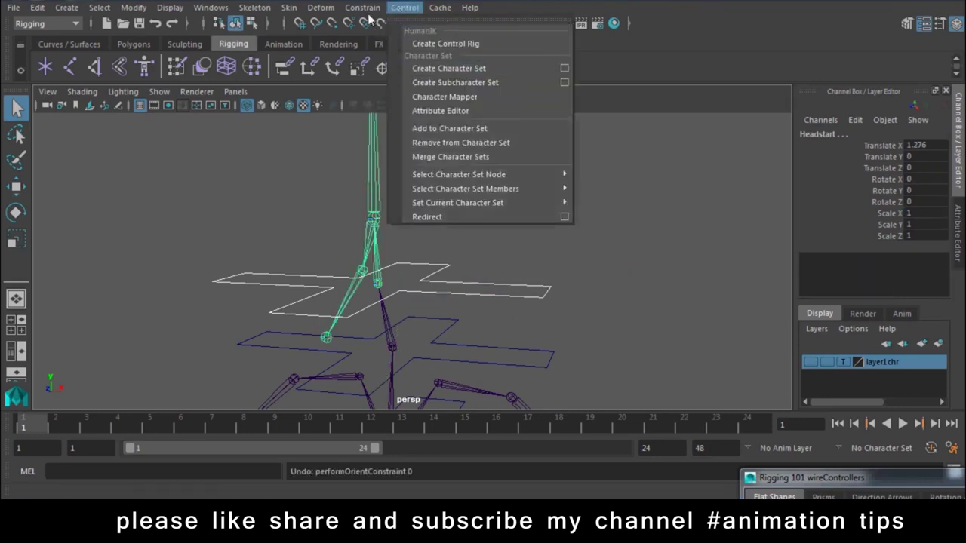
left_click(498, 72)
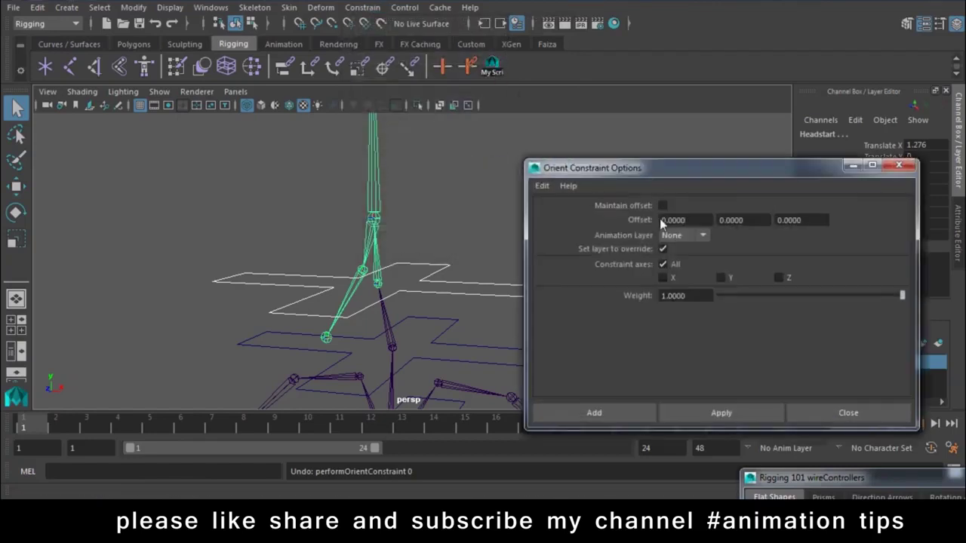
left_click(663, 206)
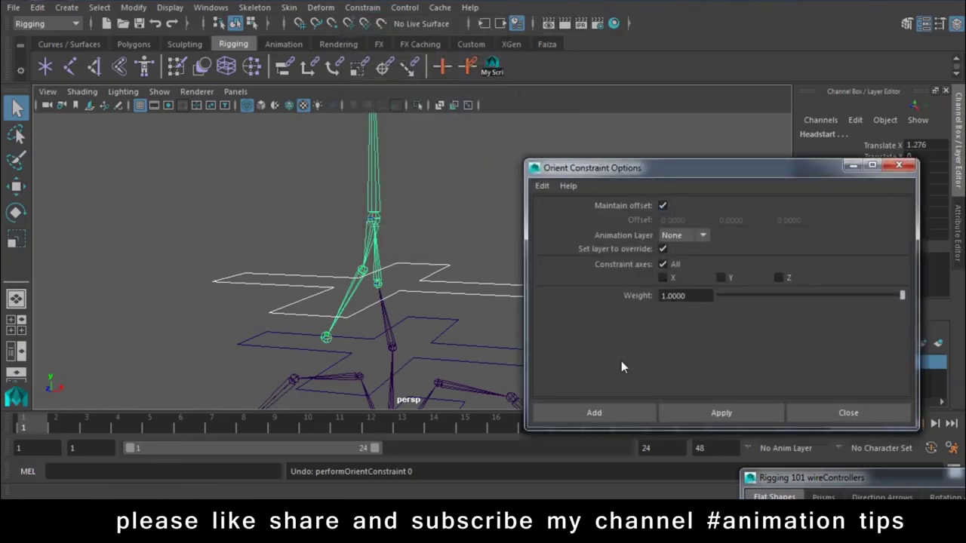
left_click(595, 415)
left_click_drag(441, 278, 445, 231, "alt")
Orient-constrain the Neck joint to its controller
left_click(489, 245)
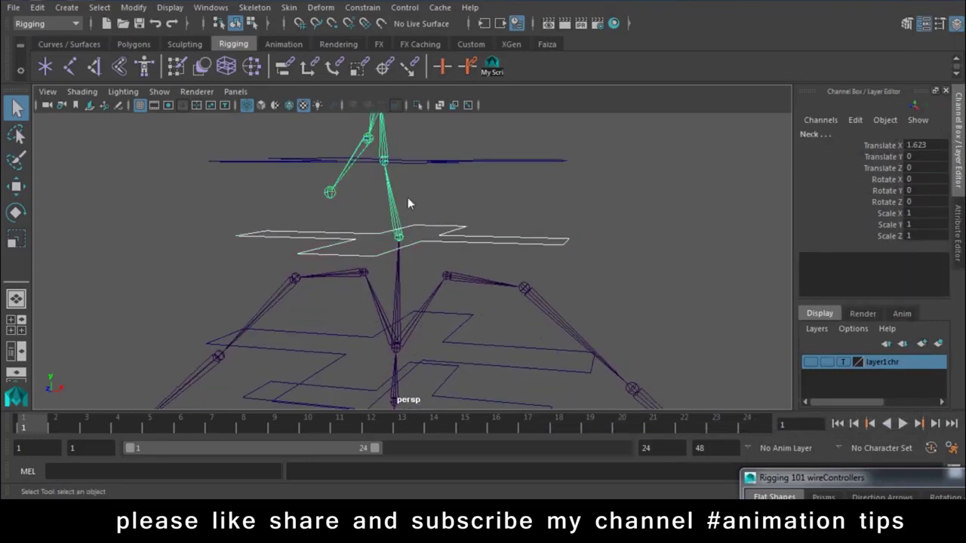
left_click(362, 7)
left_click(377, 71)
mouse_move(452, 249)
left_mouse_down("alt")
mouse_move(457, 265)
mouse_move(477, 244)
left_mouse_up("alt")
Parent Spine_ctrl4 under its spine joint with P
left_click(402, 235)
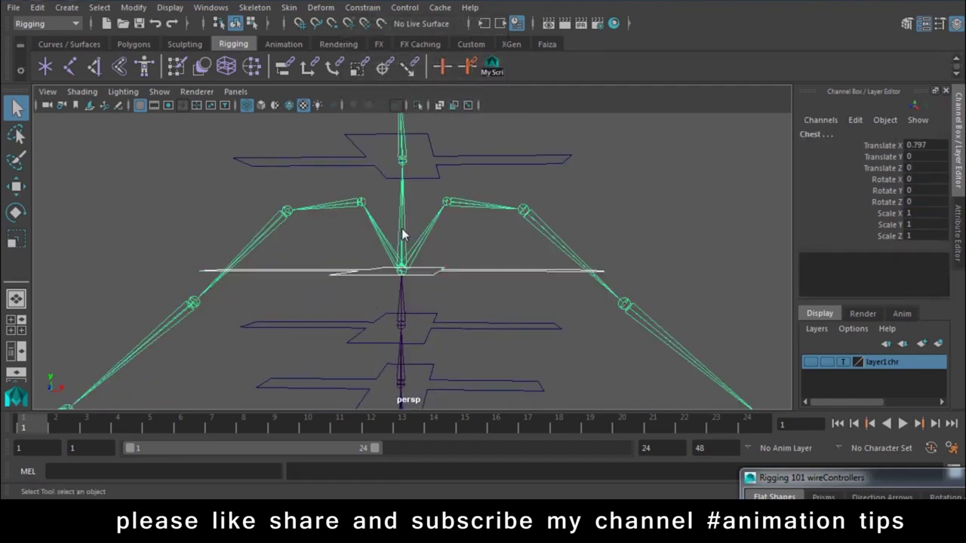
left_click(464, 270)
left_click(395, 316)
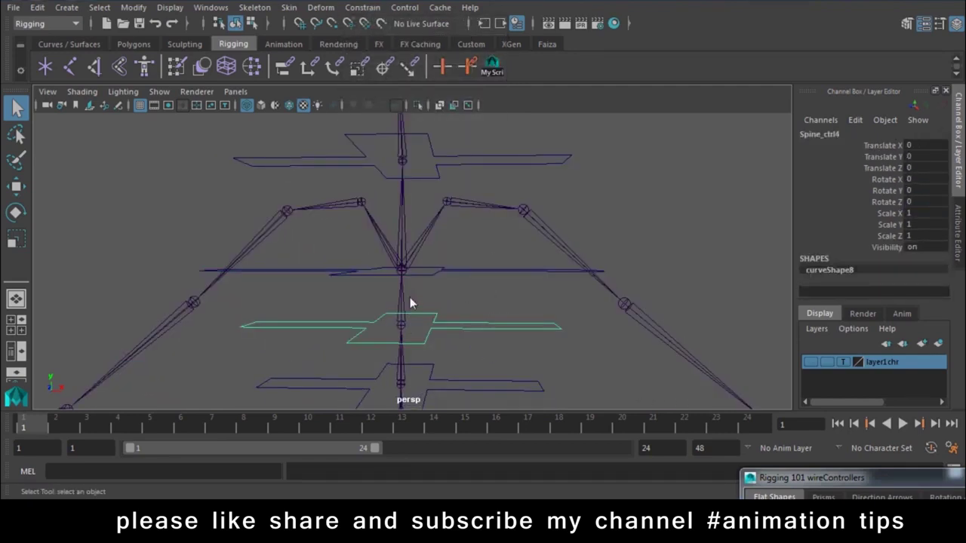
left_click(403, 302, "shift")
key("p")
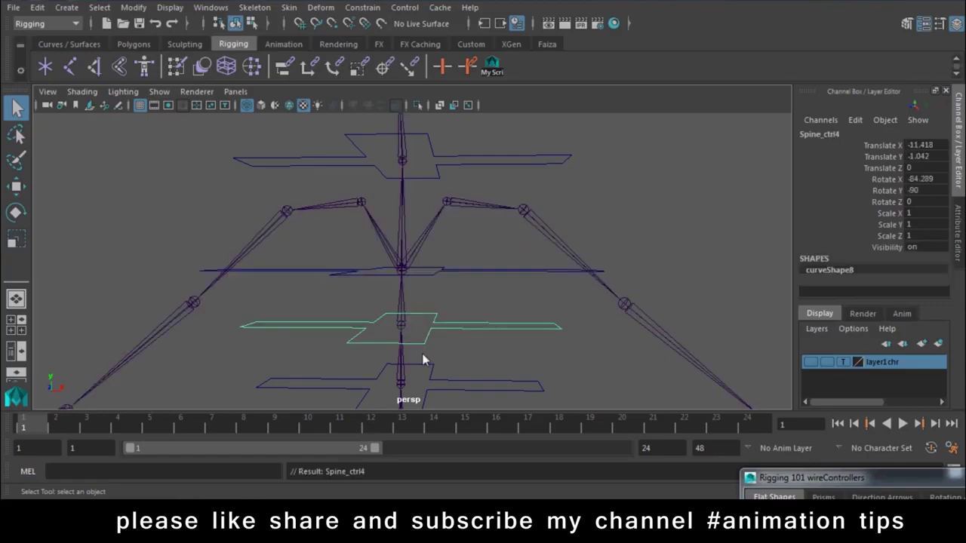
Check the lower spine controllers by selecting Spine_ctrl3 and Spine_ctrl4 in turn
left_click_drag(424, 359, 443, 284, "alt")
left_click(530, 308)
left_click(527, 249)
left_click(483, 310)
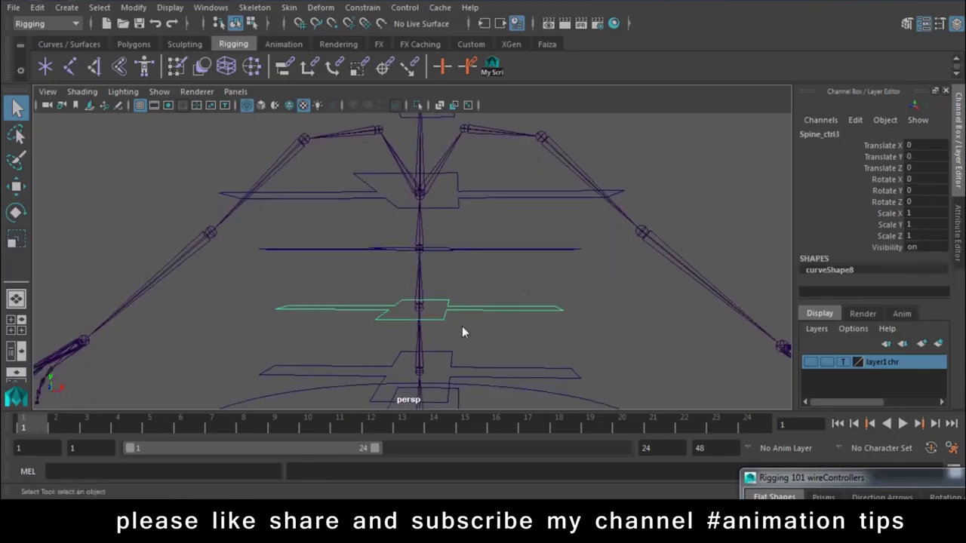
left_click(463, 256)
key("ctrl+z")
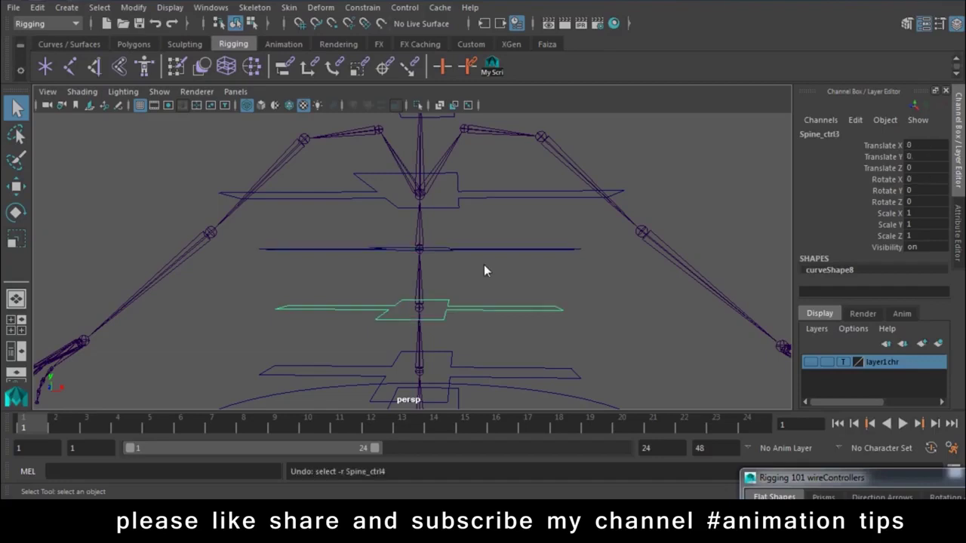
Rotate Spine_ctrl5 to test how the spine bends
left_click(501, 218)
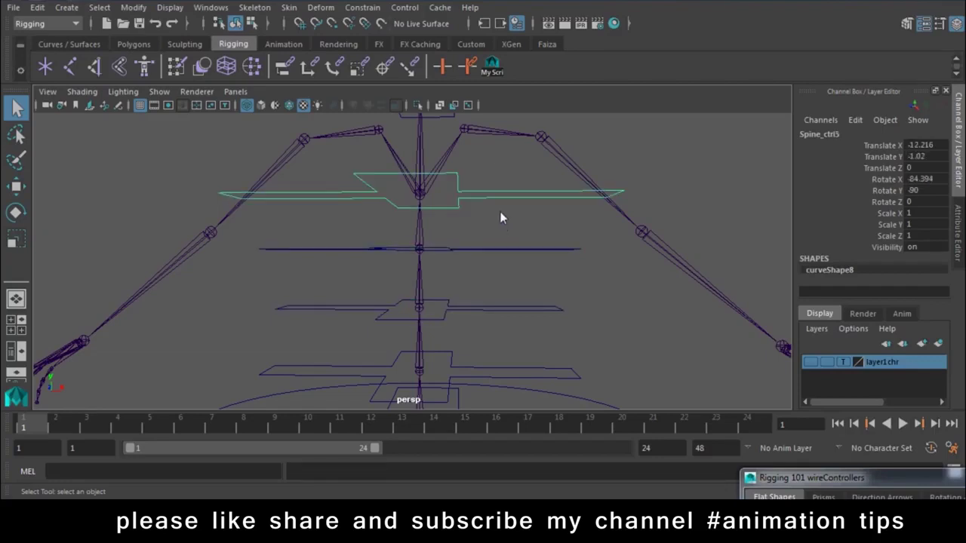
key("e")
left_click_drag(538, 175, 561, 211)
key("ctrl+z")
key("ctrl+z")
key("ctrl+z")
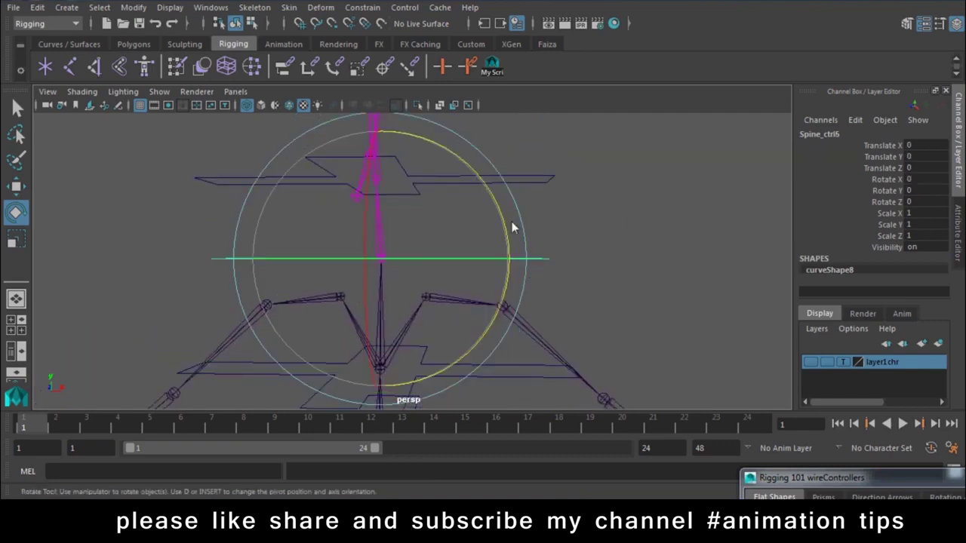
left_click_drag(513, 227, 448, 145)
key("w")
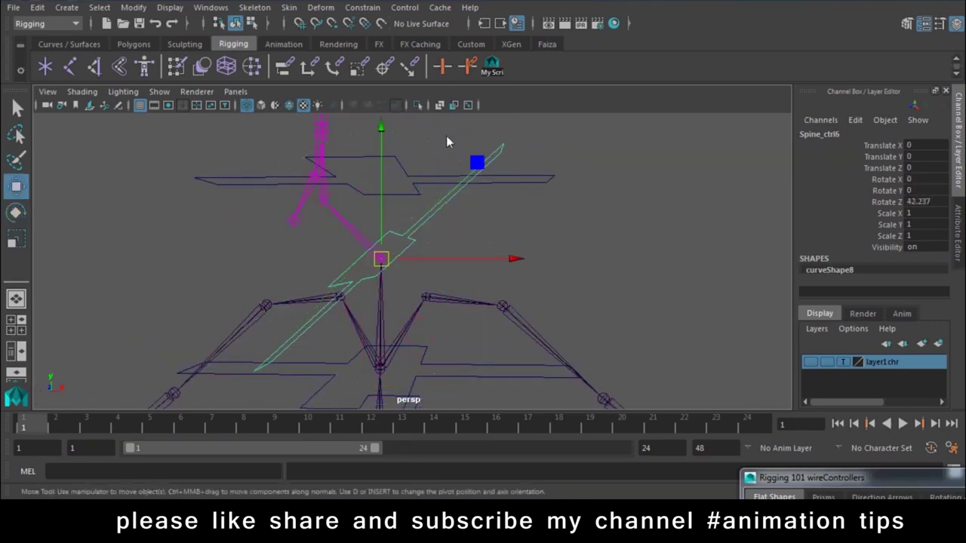
key("ctrl+z")
left_click(386, 337)
left_click(419, 287)
left_click(388, 234, "shift")
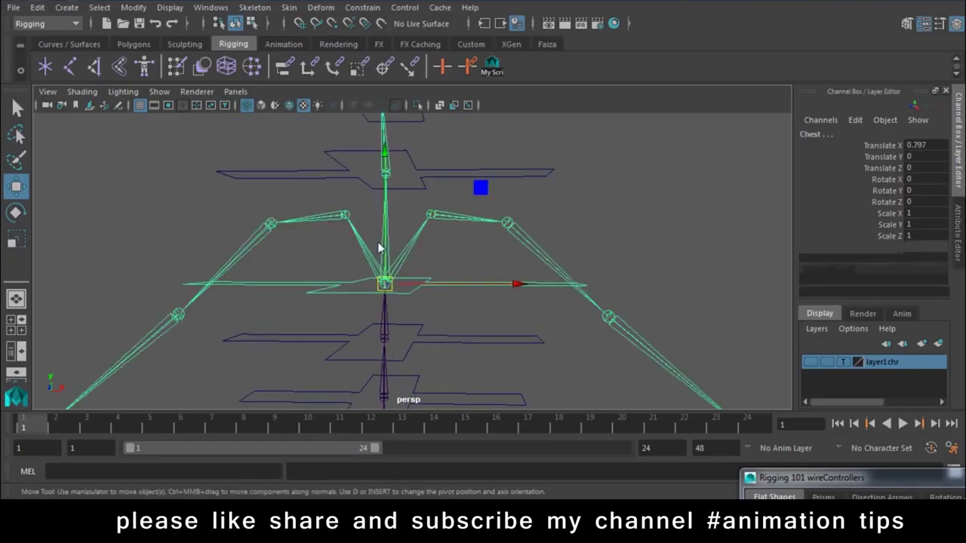
left_click(363, 7)
left_click(377, 72)
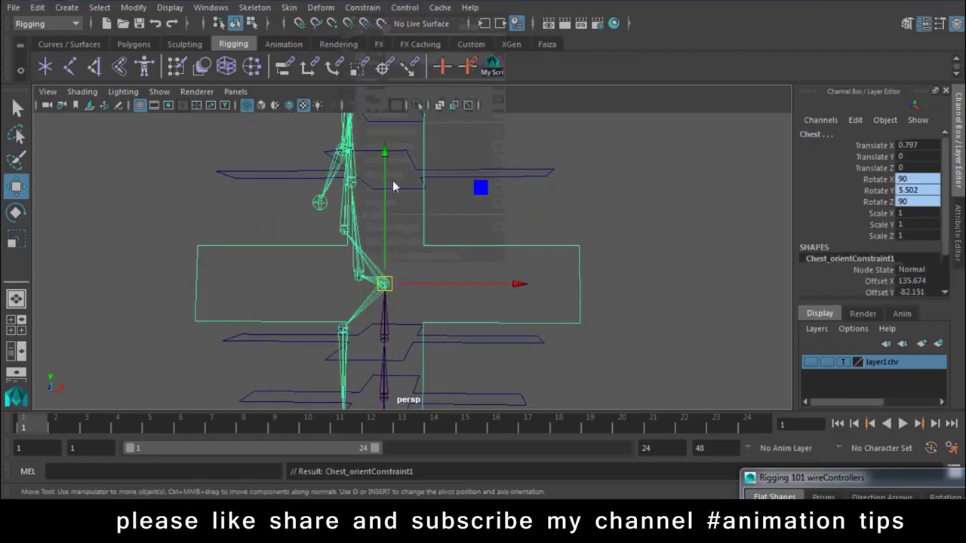
key("ctrl+z")
left_click(471, 234)
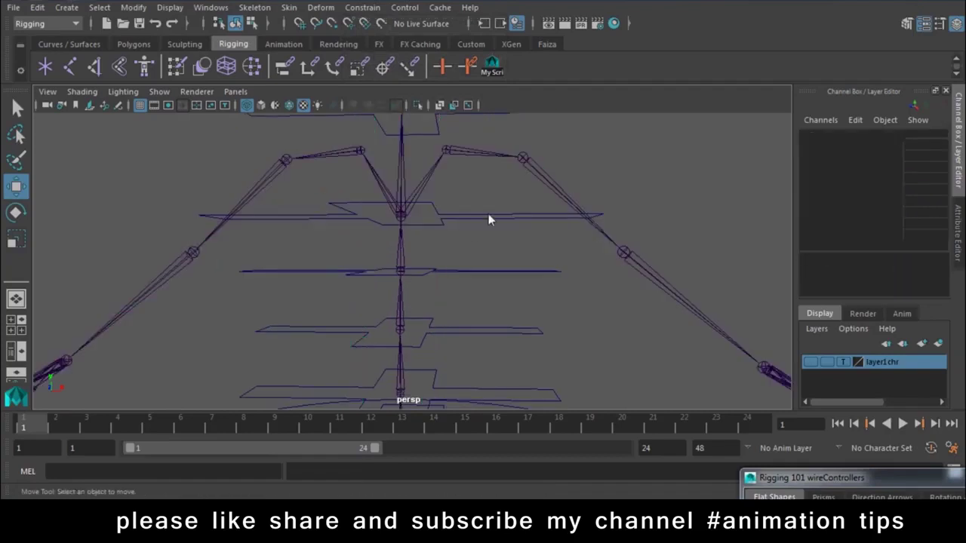
left_click(488, 216)
left_click_drag(409, 160, 411, 156, "alt")
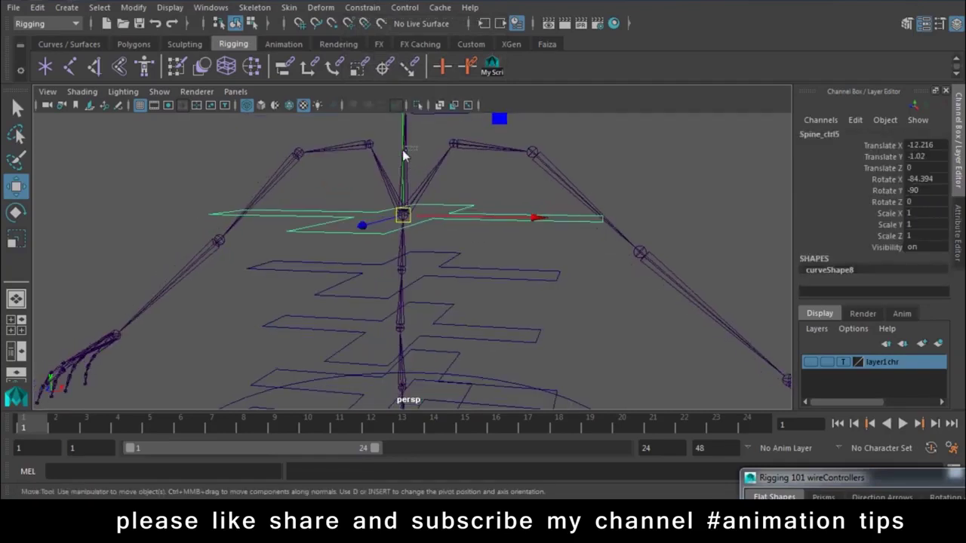
left_click(404, 154, "shift")
left_click(363, 7)
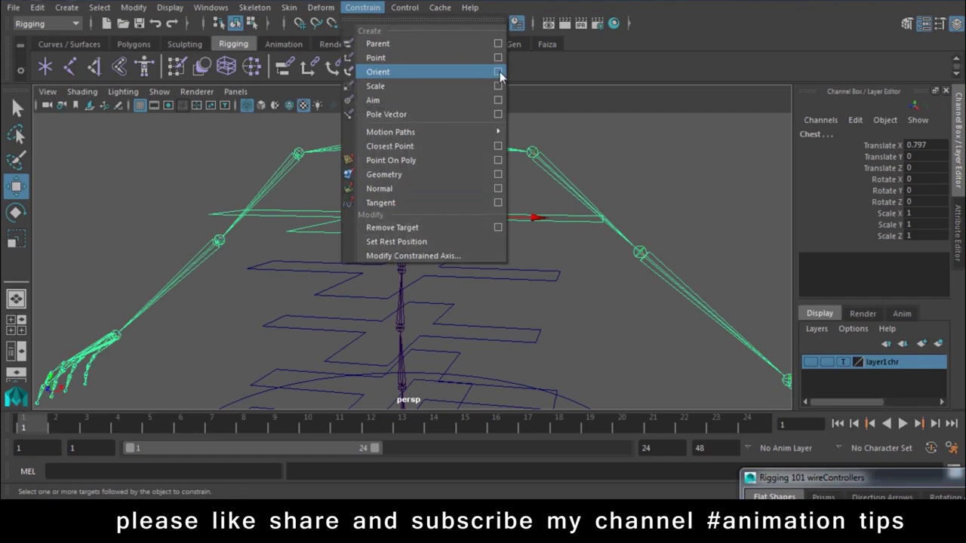
left_click(498, 73)
left_click(607, 412)
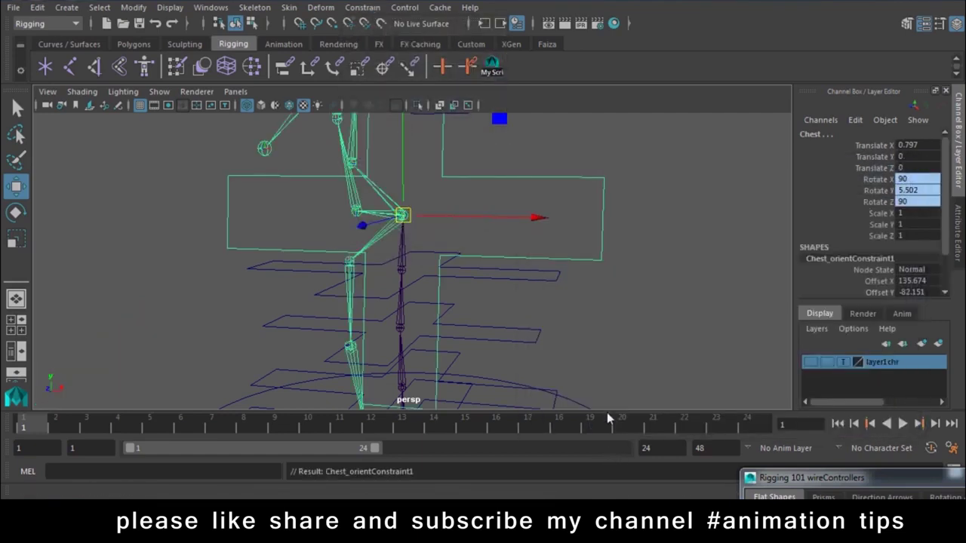
key("ctrl+z")
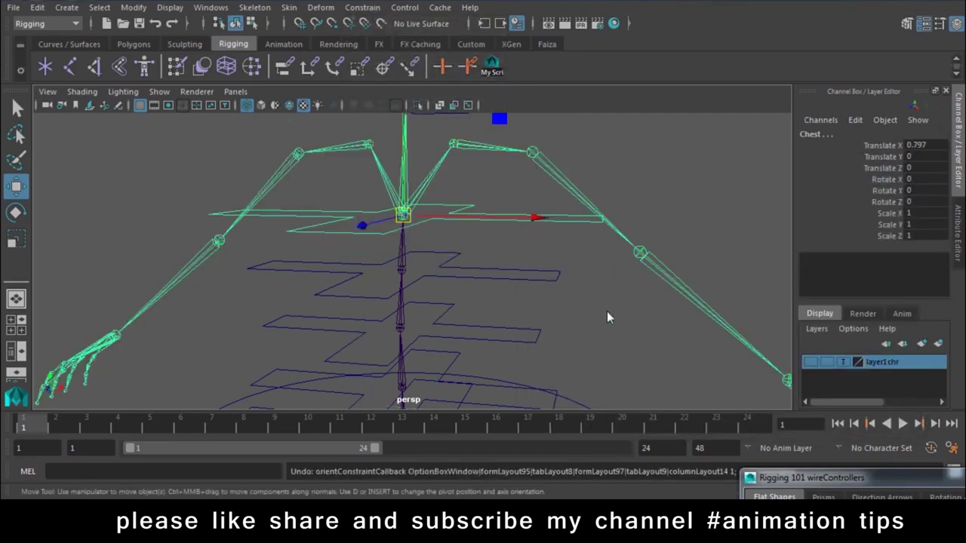
left_click(398, 167)
left_click(434, 169)
left_click(454, 144)
left_click(366, 145, "shift")
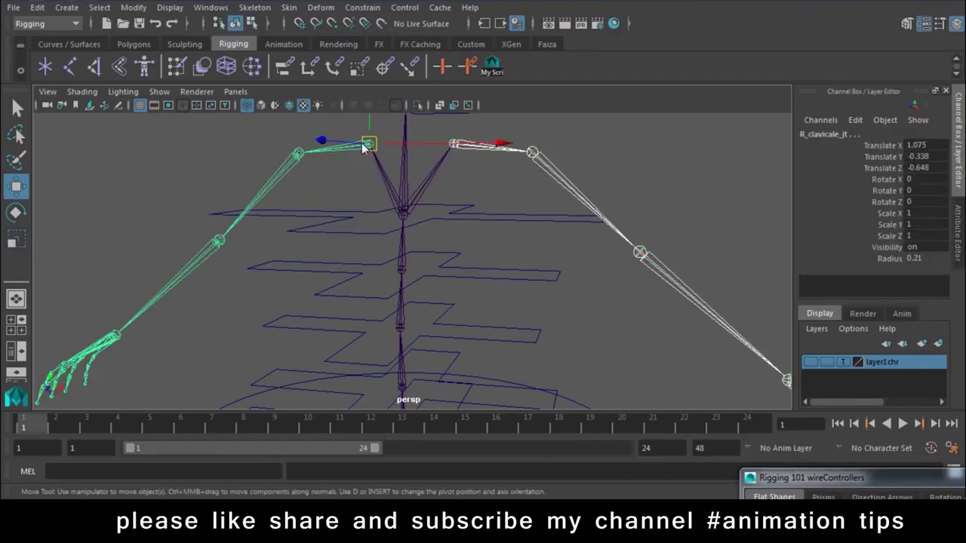
left_click(456, 218)
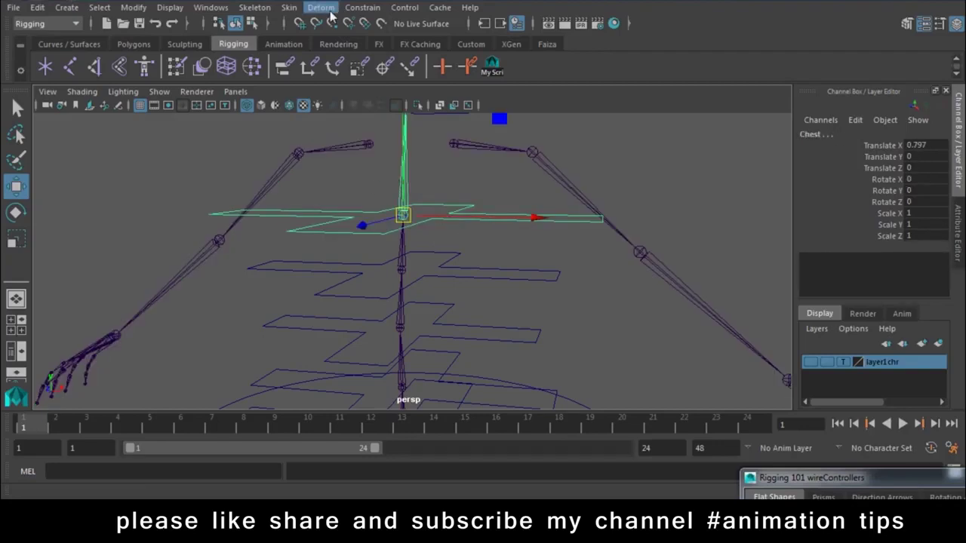
left_click(362, 8)
left_click(378, 71)
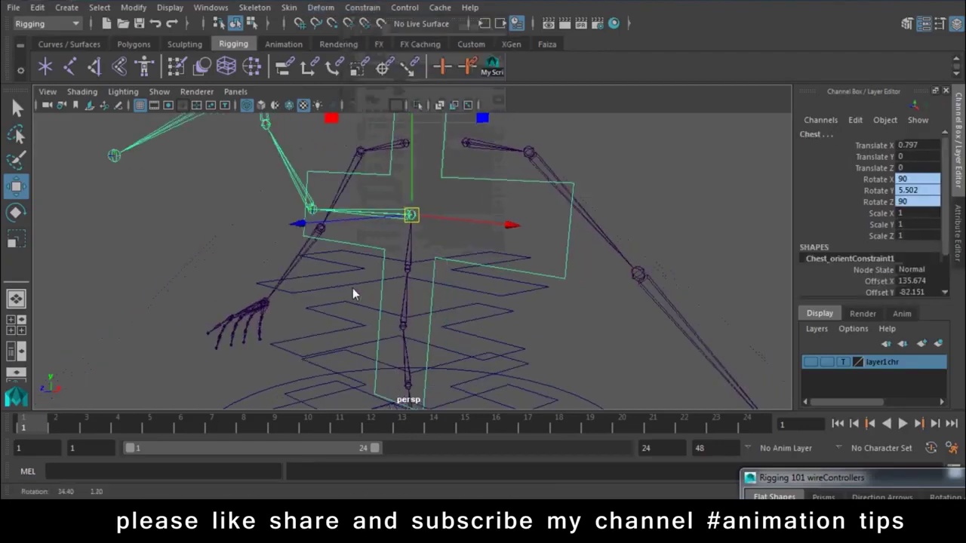
key("ctrl+z")
mouse_move(547, 322)
left_mouse_down("alt")
mouse_move(487, 367)
mouse_move(448, 200)
left_mouse_up("alt")
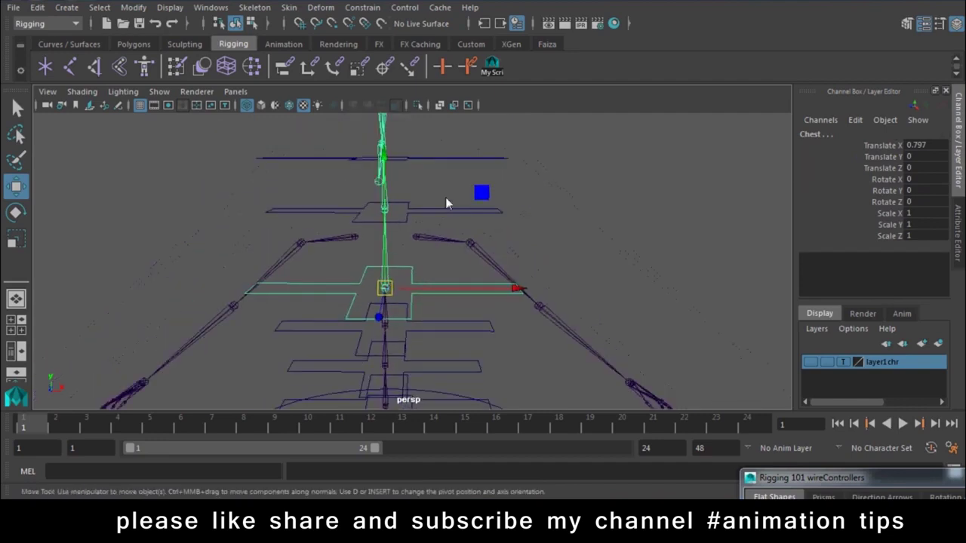
left_click(467, 240)
left_click(383, 253)
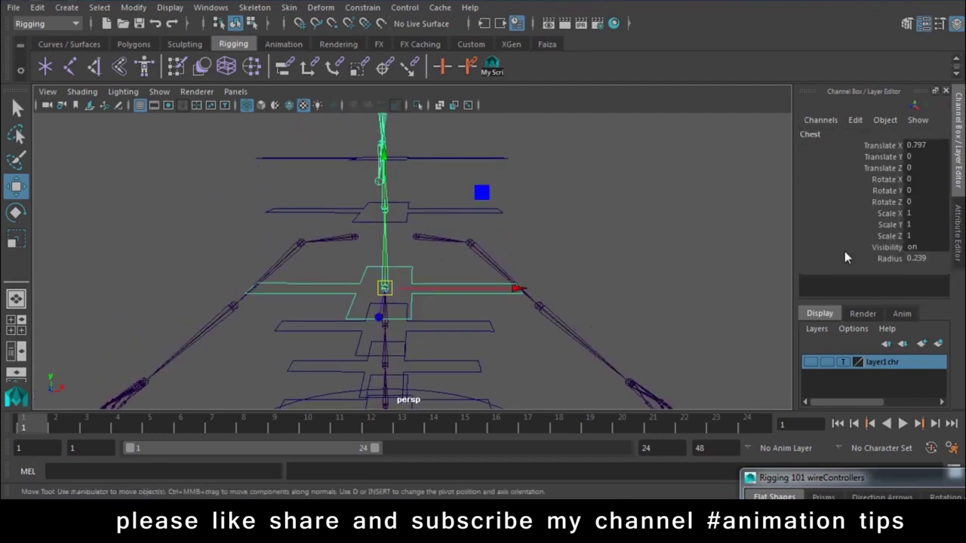
left_click(409, 259)
key("ctrl+z")
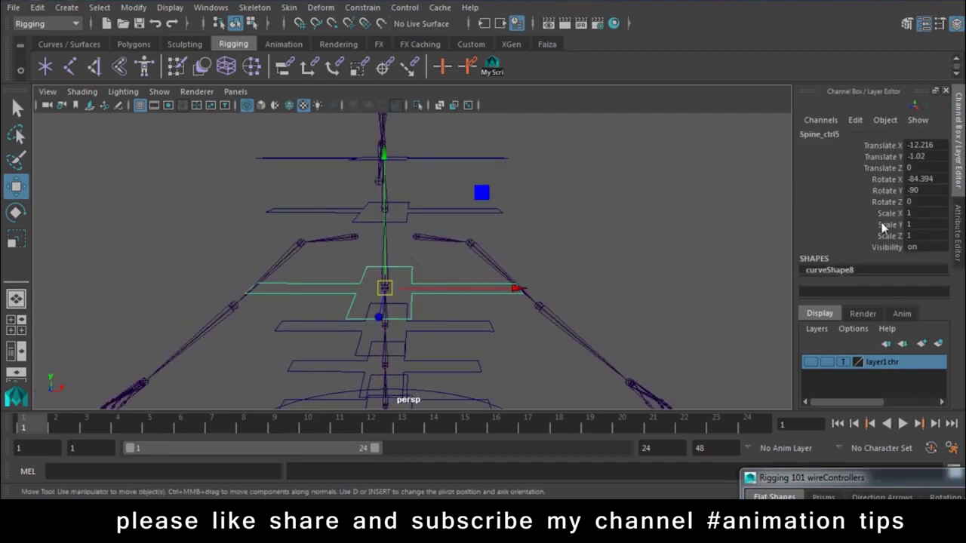
key("ctrl+z")
key("ctrl+z")
key("ctrl+z")
key("ctrl+z")
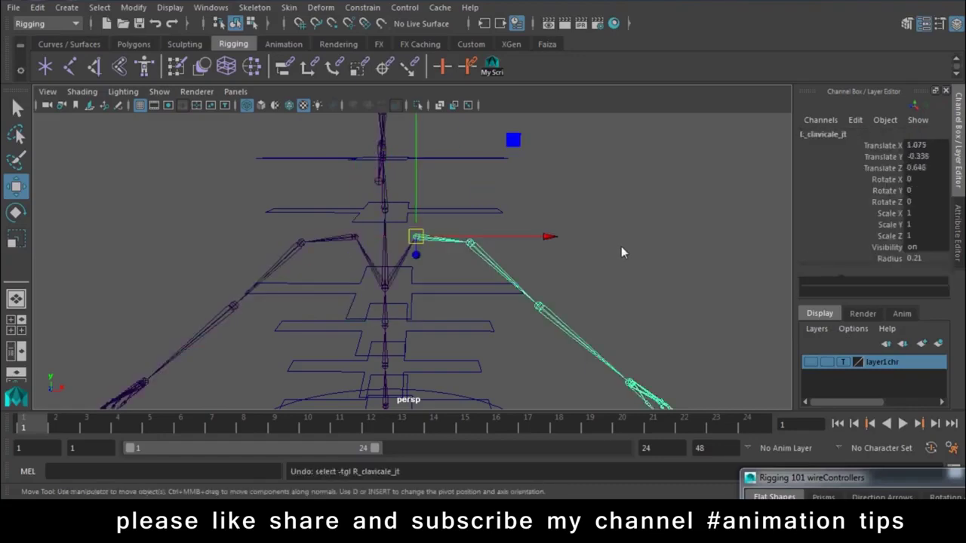
key("ctrl+z")
key("ctrl+z")
key("ctrl+z")
key("ctrl+z")
key("shift+z")
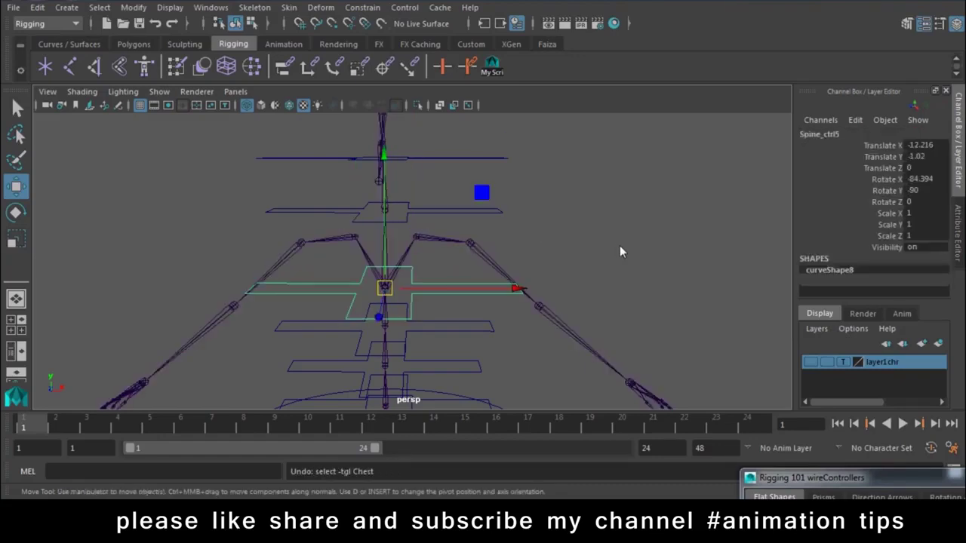
key("ctrl+z")
key("ctrl+z")
key("ctrl+z")
key("ctrl+z")
key("ctrl+z")
key("ctrl+z")
key("ctrl+z")
key("ctrl+z")
key("ctrl+z")
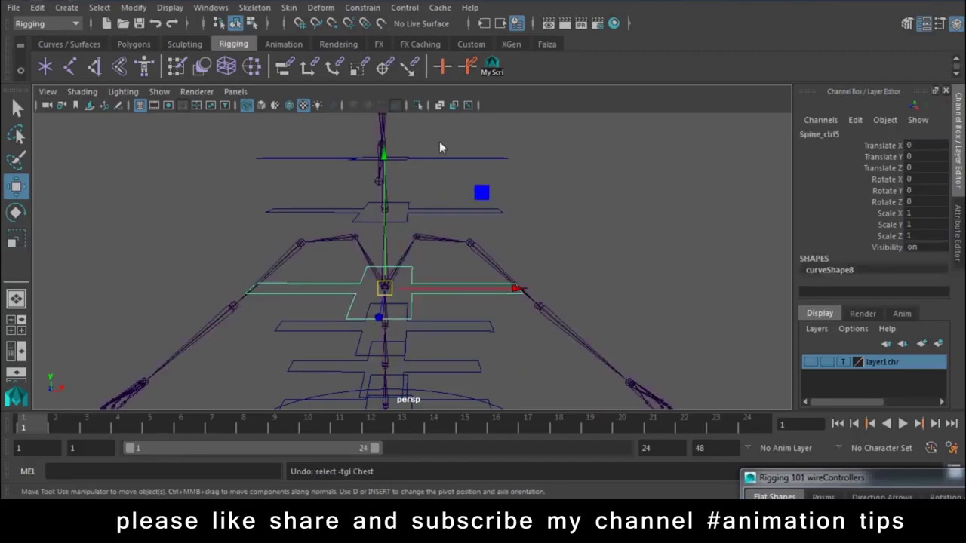
left_click(446, 158)
key("ctrl+z")
key("ctrl+z")
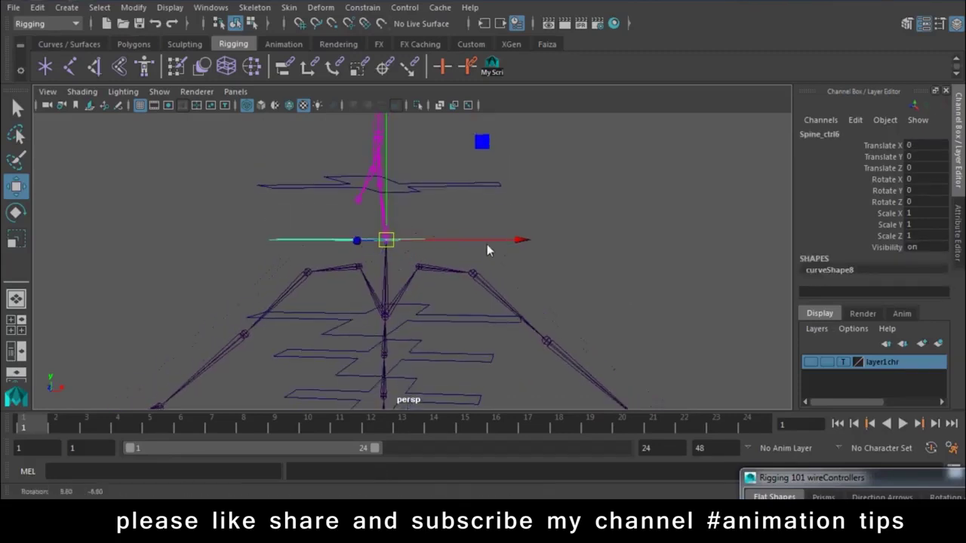
key("e")
left_click_drag(504, 188, 556, 230)
key("ctrl+z")
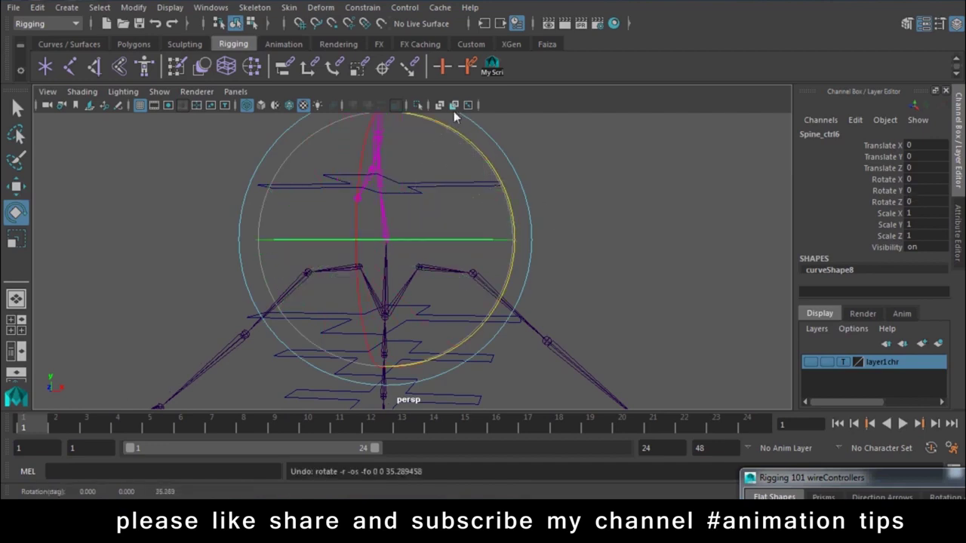
key("q")
key("ctrl+z")
key("ctrl+z")
key("ctrl+z")
key("ctrl+z")
key("ctrl+z")
key("ctrl+z")
key("ctrl+z")
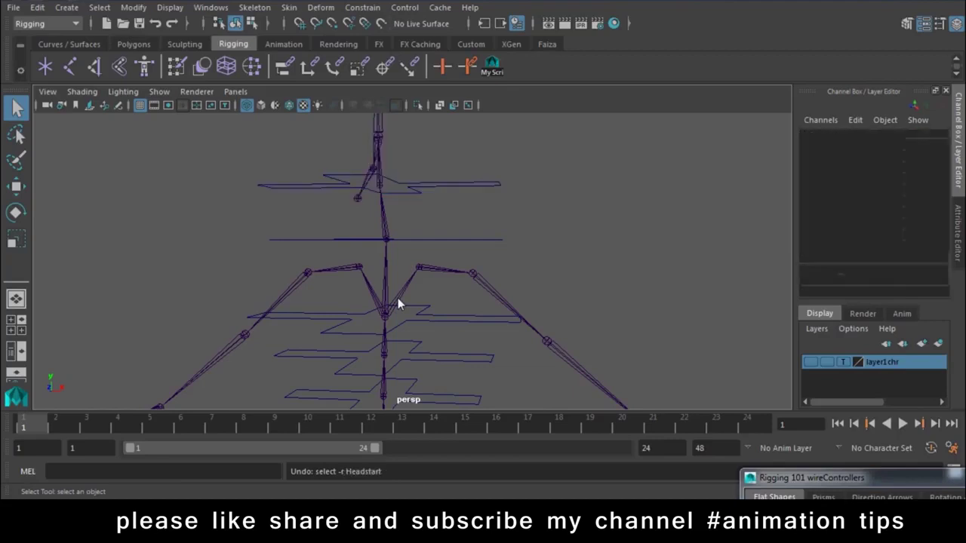
key("ctrl+z")
Orient-constrain the Chest joint to its controller
left_click(438, 183)
key("ctrl+z")
key("ctrl+z")
key("ctrl+z")
key("ctrl+z")
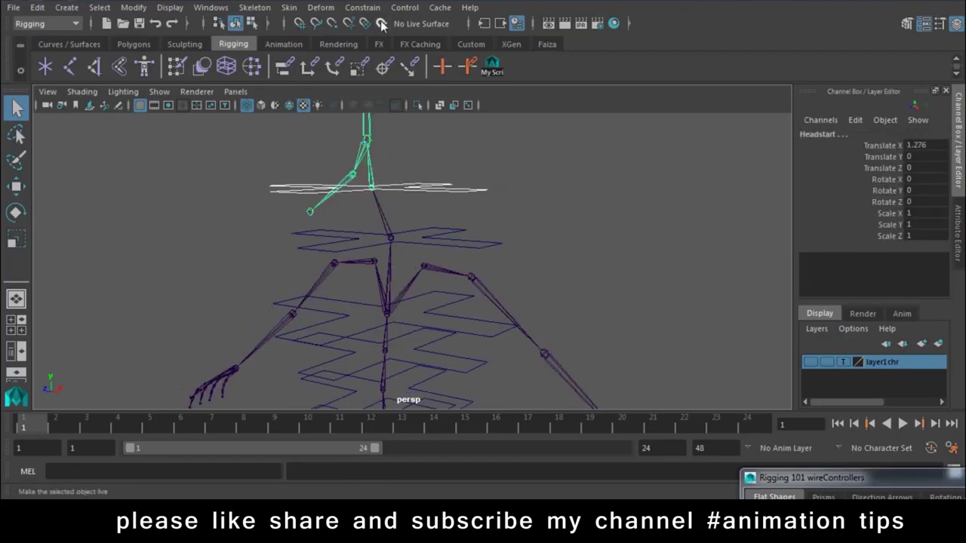
left_click(362, 7)
left_click(389, 326)
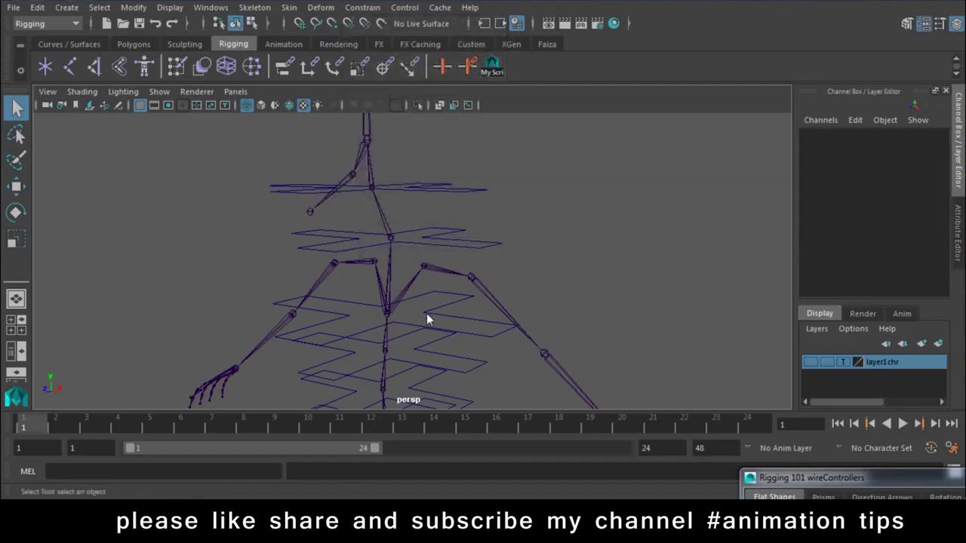
left_click(424, 313)
left_click(362, 7)
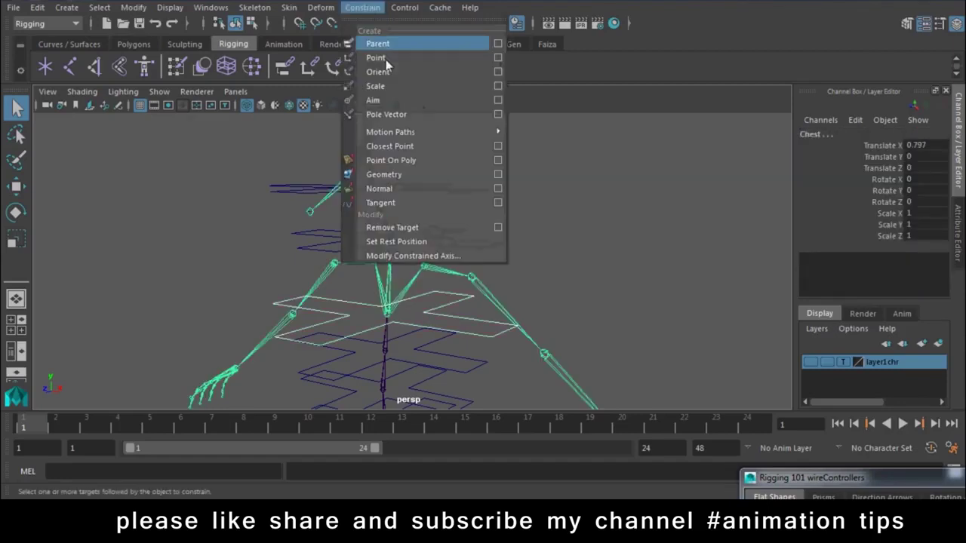
left_click(377, 65)
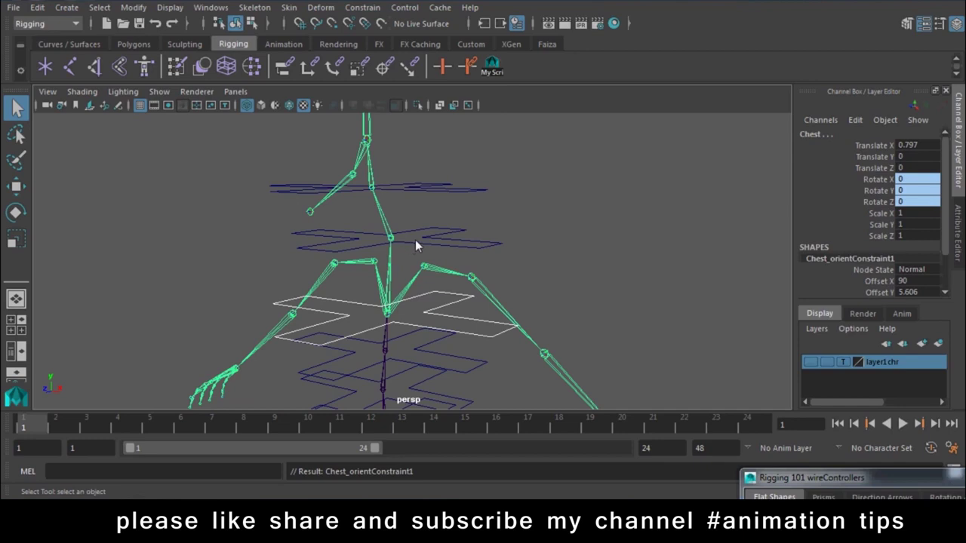
Orient-constrain the Neck and Headstart joints to their controller curves
left_click(397, 223)
left_click(433, 230)
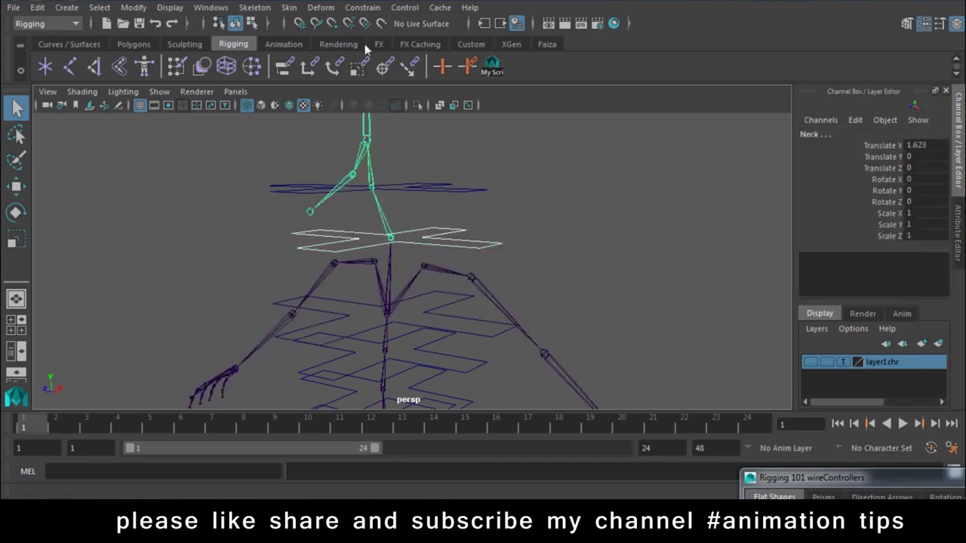
left_click(362, 6)
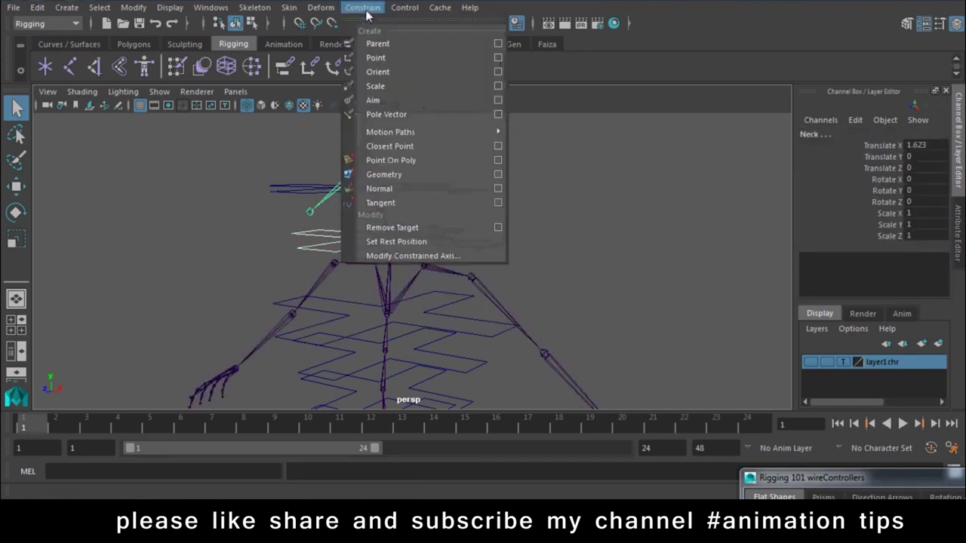
left_click(380, 73)
left_click(371, 181)
left_click(376, 172)
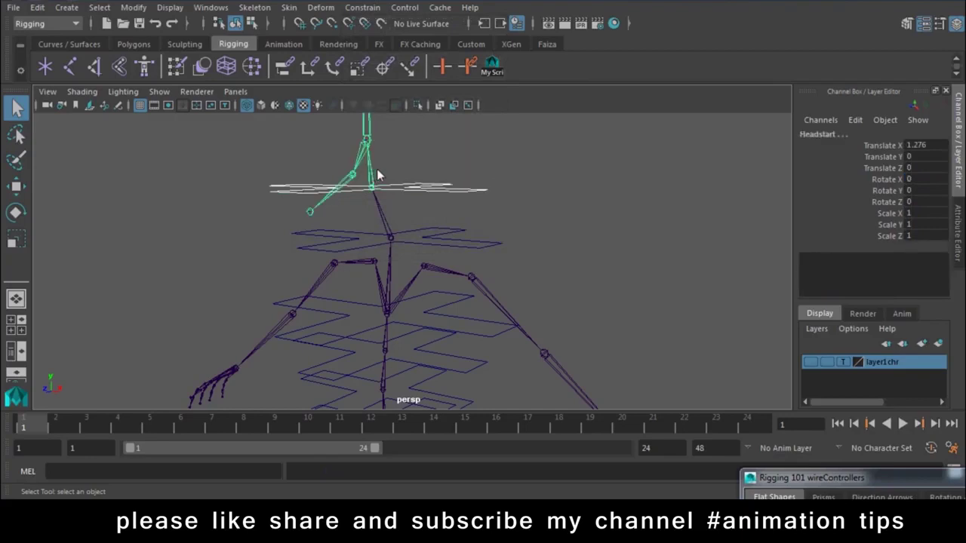
key("g")
Orient-constrain Spine4 and the lower spine joints to their controllers, down to Spine_ctrl2
left_click_drag(404, 283, 450, 312, "alt")
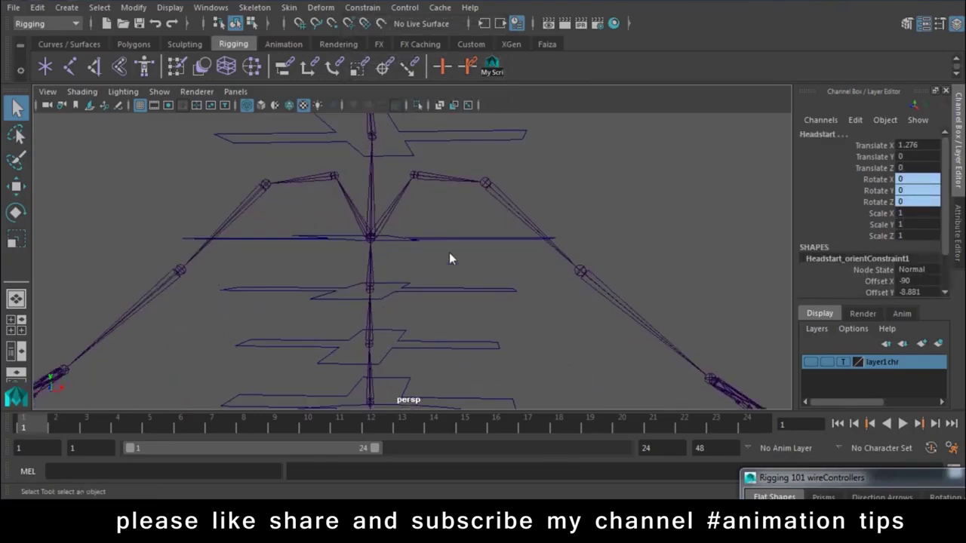
left_click(380, 286)
left_click(369, 273, "shift")
key("g")
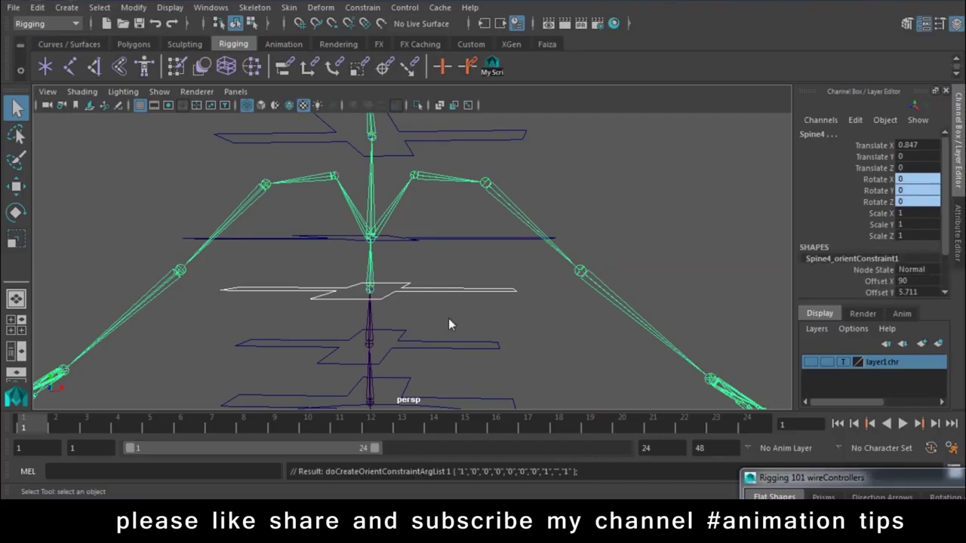
left_click(439, 351)
mouse_move(440, 350)
left_mouse_down("alt")
mouse_move(407, 260)
mouse_move(456, 247)
mouse_move(488, 270)
left_mouse_up("alt")
left_click(395, 255, "shift")
key("g")
left_click(487, 267)
left_click(391, 243, "shift")
key("g")
left_click(421, 305)
Orient-constrain Spine1 to Spine_ctrl1, then test-rotate Spine_ctrl2 and undo it
left_click(390, 289, "shift")
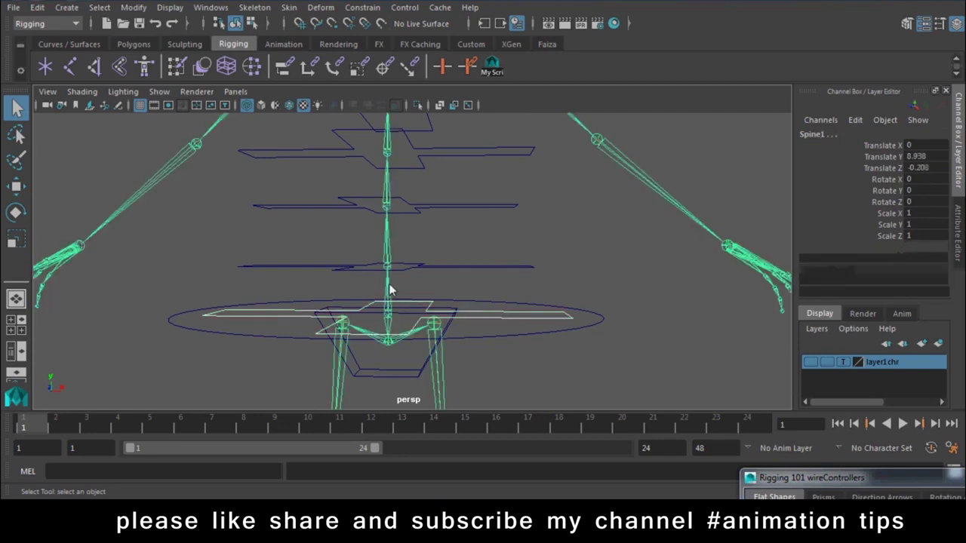
key("g")
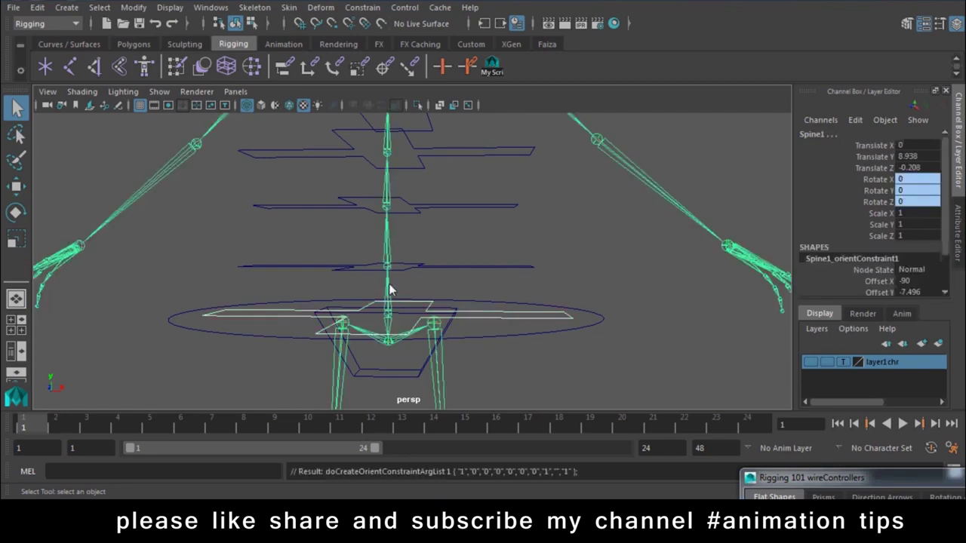
left_click(496, 272)
mouse_move(500, 243)
left_mouse_down("alt")
mouse_move(496, 274)
mouse_move(446, 244)
left_mouse_up("alt")
key("e")
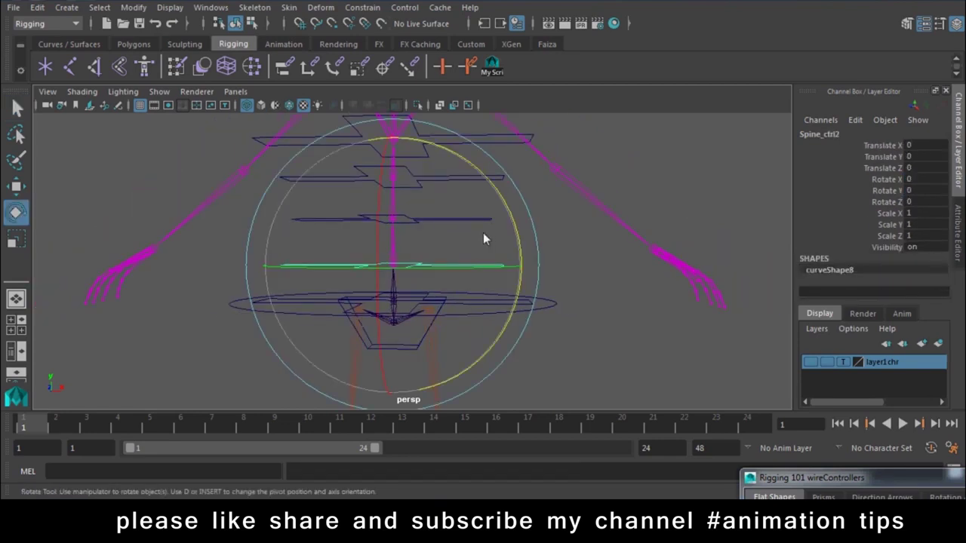
left_click_drag(507, 222, 566, 259)
key("ctrl+z")
Test-bend Spine_ctrl3, Spine_ctrl4 (about 24°) and Spine_ctrl5, undoing the last rotation
middle_click_drag(485, 183, 539, 271, "alt")
left_click_drag(540, 270, 440, 244, "alt")
left_click(445, 231)
mouse_move(515, 223)
left_mouse_down()
mouse_move(484, 144)
mouse_move(442, 219)
mouse_move(610, 182)
left_mouse_up()
left_click(464, 274)
left_click(526, 238)
left_click_drag(525, 221, 487, 182)
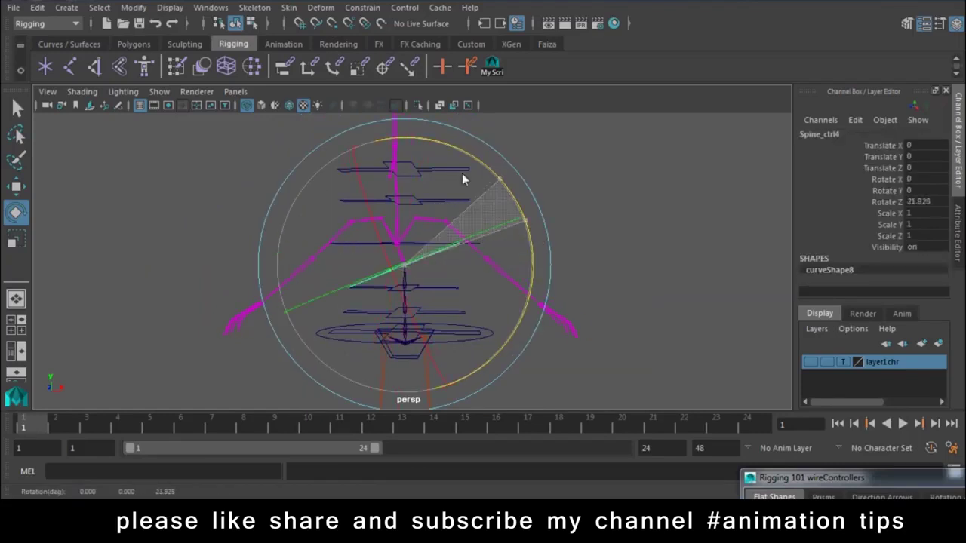
left_click(629, 211)
left_click(442, 253)
left_click_drag(528, 223, 463, 126)
key("ctrl+z")
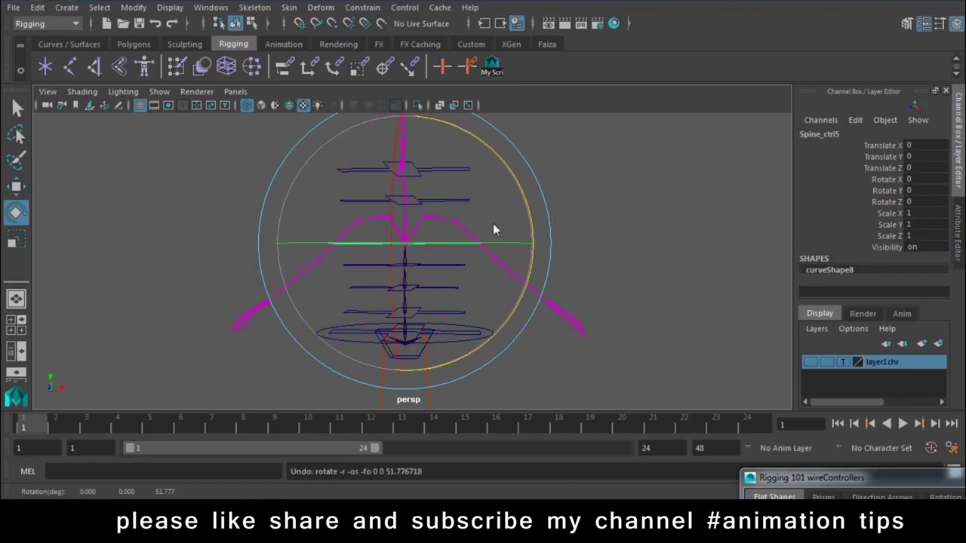
Parent Spine_ctrl7 under Spine_ctrl6
key("w")
key("f")
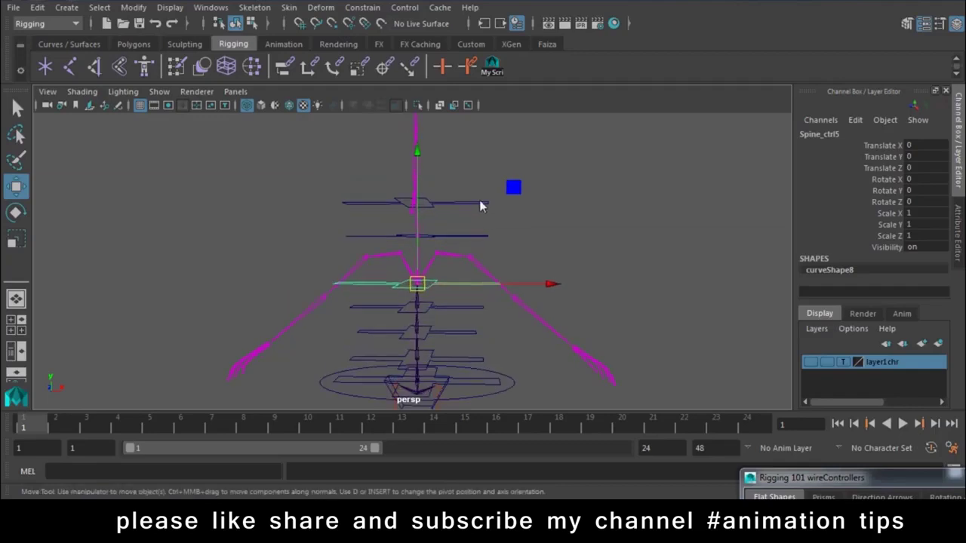
left_click(483, 203)
key("p")
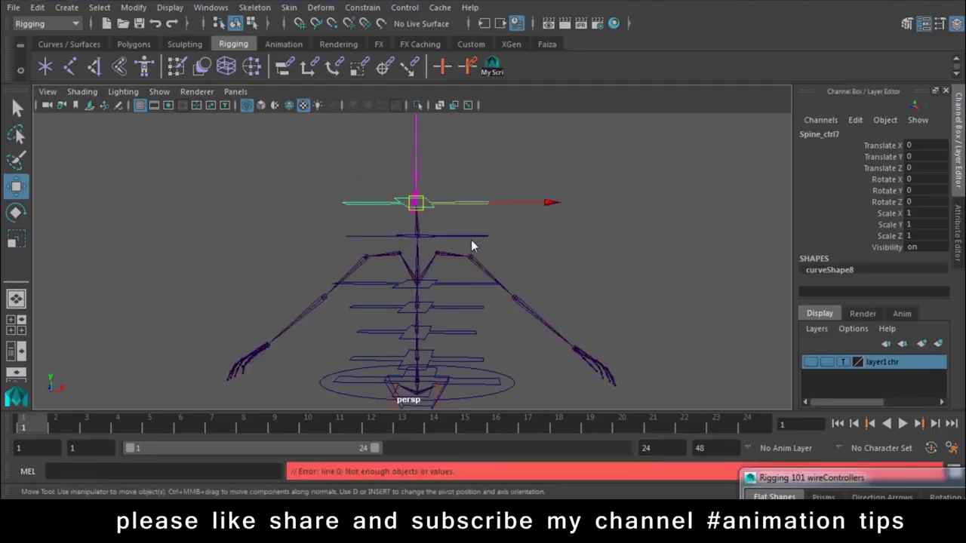
left_click(491, 234)
left_click(479, 204)
left_click(479, 236, "shift")
key("p")
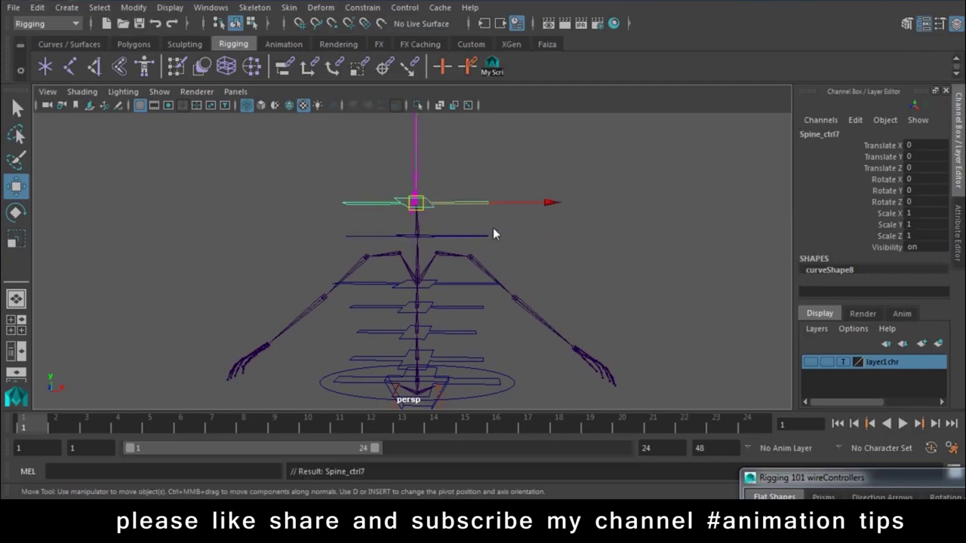
Parent the next spine controllers under the ones below them
left_click(480, 236)
left_click(461, 285)
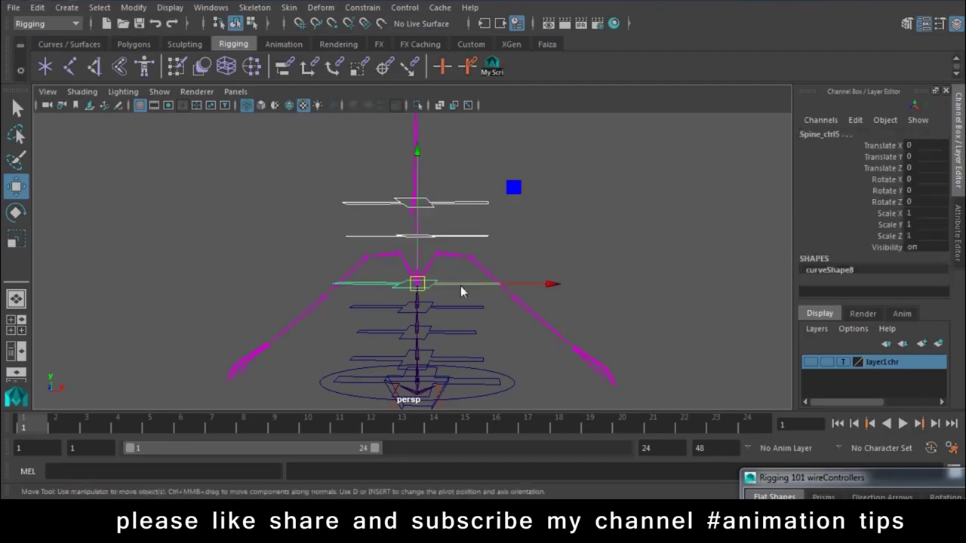
left_click(465, 306, "shift")
key("p")
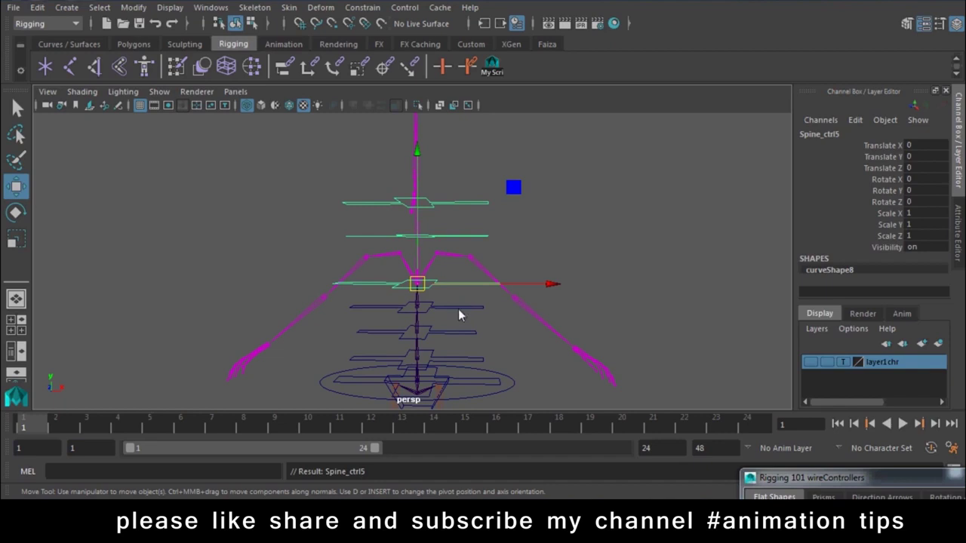
left_click(461, 285)
left_click(460, 236, "shift")
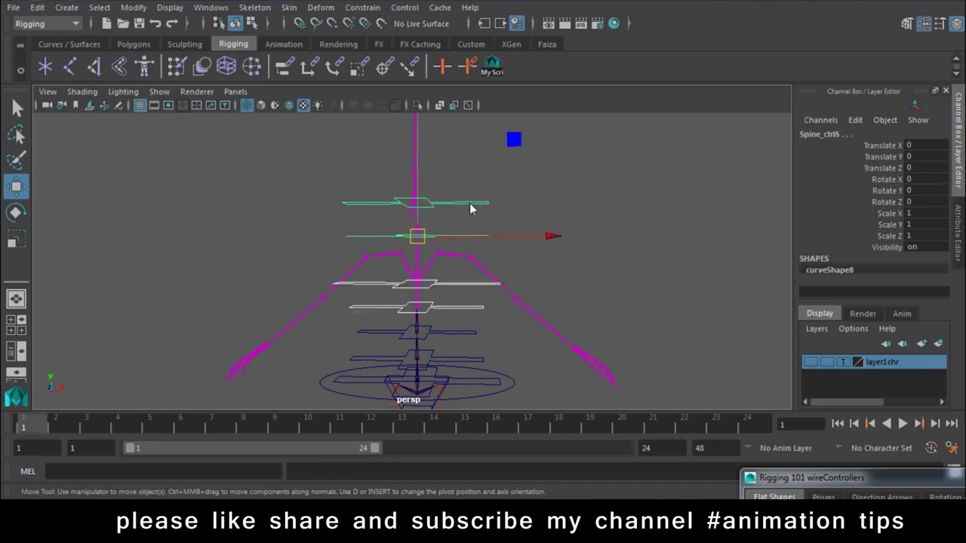
Rotate Spine_ctrl7 about 30 degrees to test, then undo
left_click(470, 209)
key("e")
left_click_drag(520, 259, 508, 194)
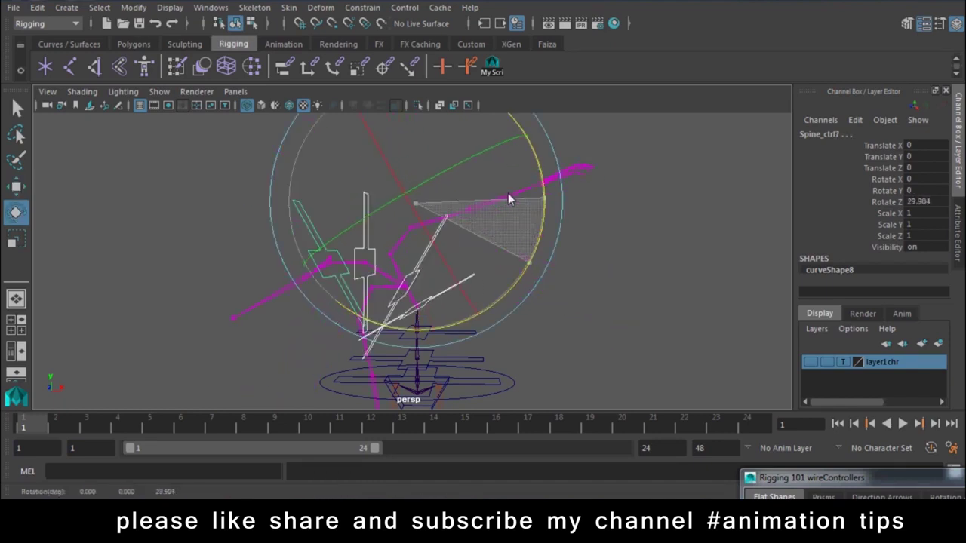
key("ctrl+z")
key("ctrl+z")
key("ctrl+z")
key("ctrl+z")
key("ctrl+z")
key("ctrl+z")
key("ctrl+z")
key("ctrl+z")
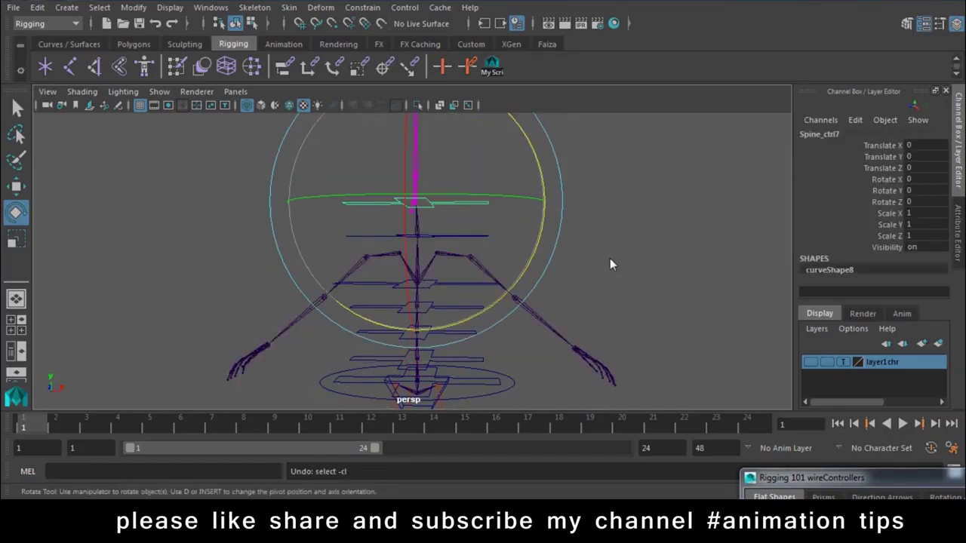
Parent Spine_ctrl7 under Spine_ctrl6 using the Move tool
key("w")
left_click(441, 240)
left_click(457, 202)
left_click_drag(608, 203, 455, 210, "alt")
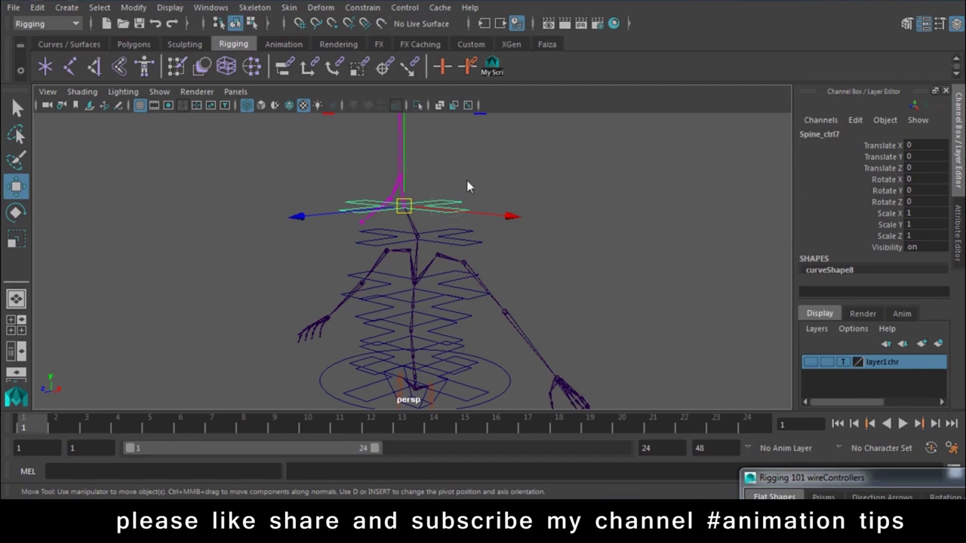
left_click(466, 180)
left_click(392, 194)
left_click(539, 169)
mouse_move(521, 185)
left_mouse_down("alt")
mouse_move(441, 238)
mouse_move(467, 181)
left_mouse_up("alt")
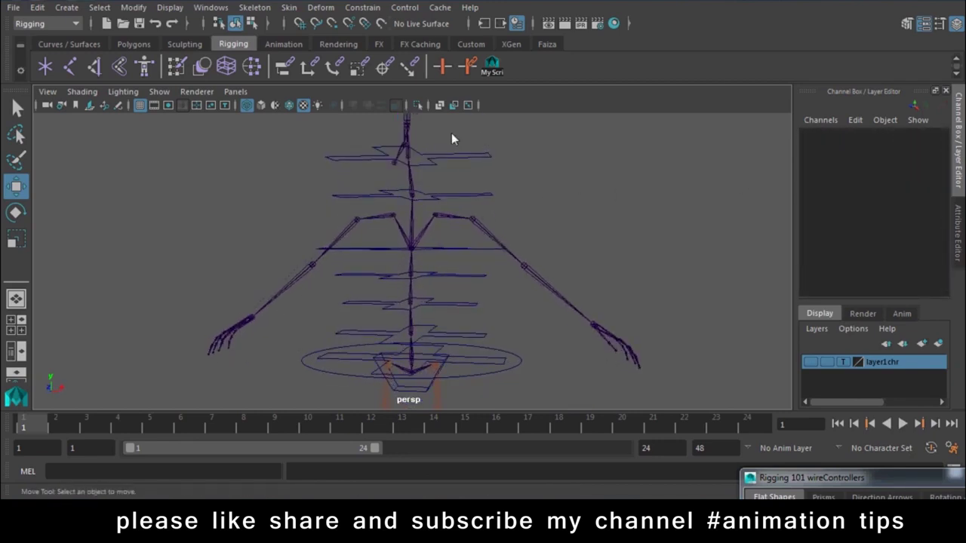
left_click_drag(451, 139, 470, 169)
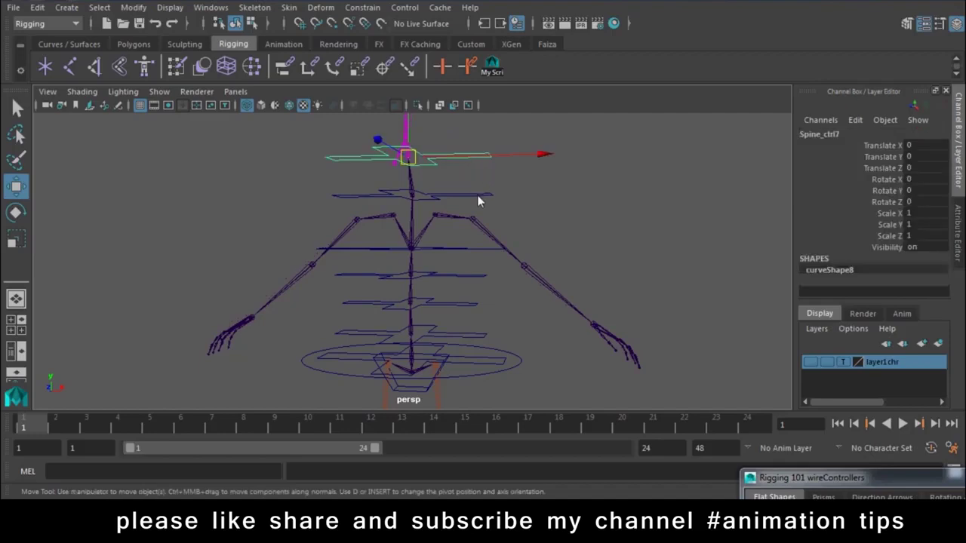
left_click(476, 195, "shift")
key("p")
Parent the upper controllers under Spine_ctrl5, and Spine_ctrl5 under Spine_ctrl4
left_click(513, 183)
key("ctrl+z")
left_click(456, 252, "shift")
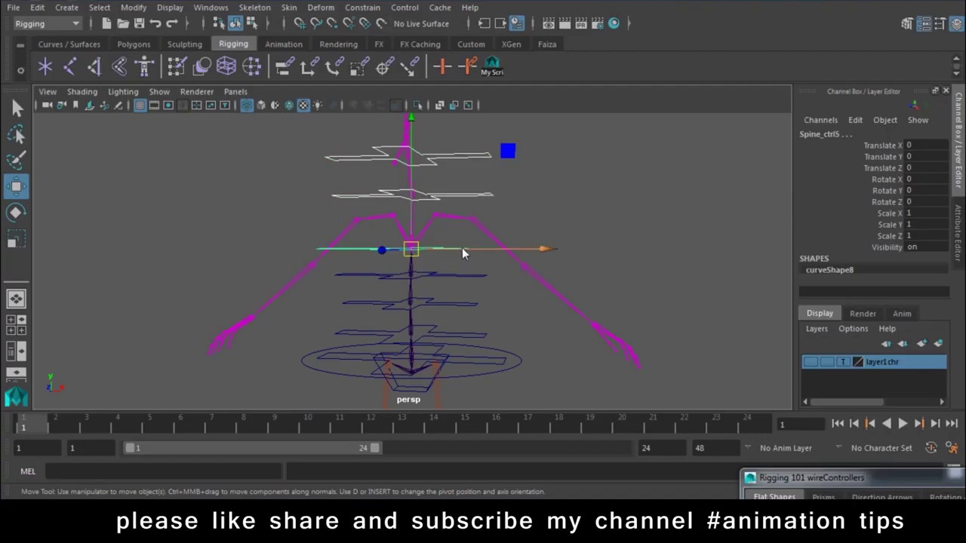
key("p")
left_click(461, 249)
left_click(472, 279, "shift")
key("p")
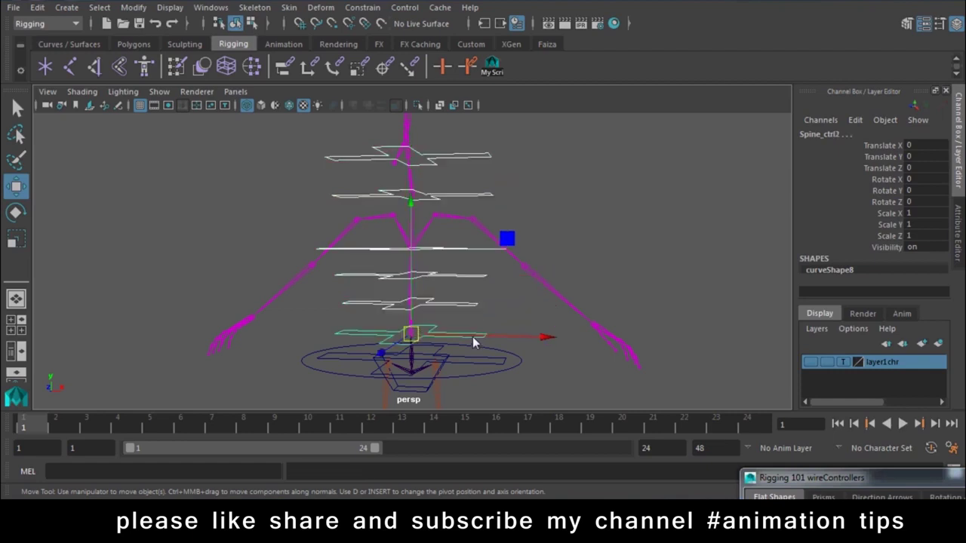
Check the hierarchy by selecting Spine_ctrl1, Spine_ctrl2 and a middle controller
left_click(474, 365)
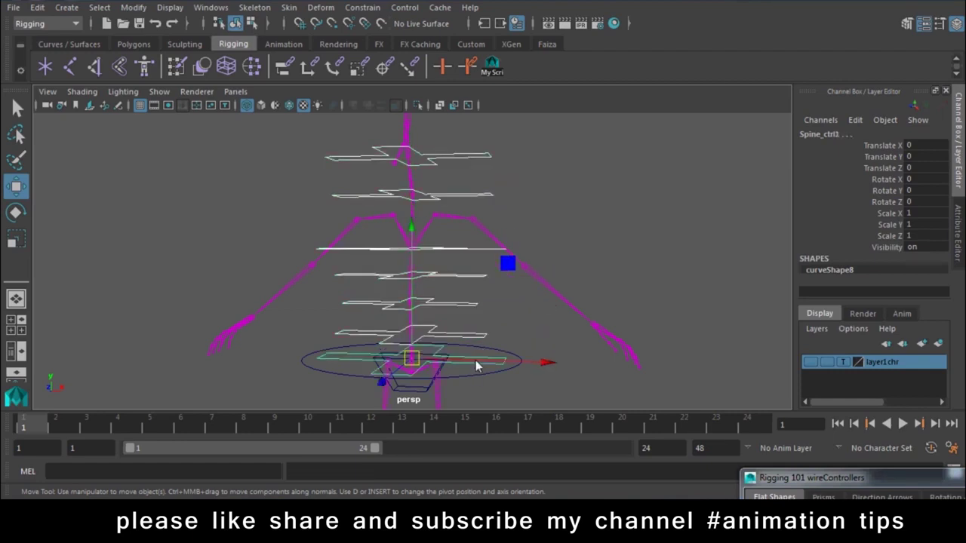
left_click(476, 360)
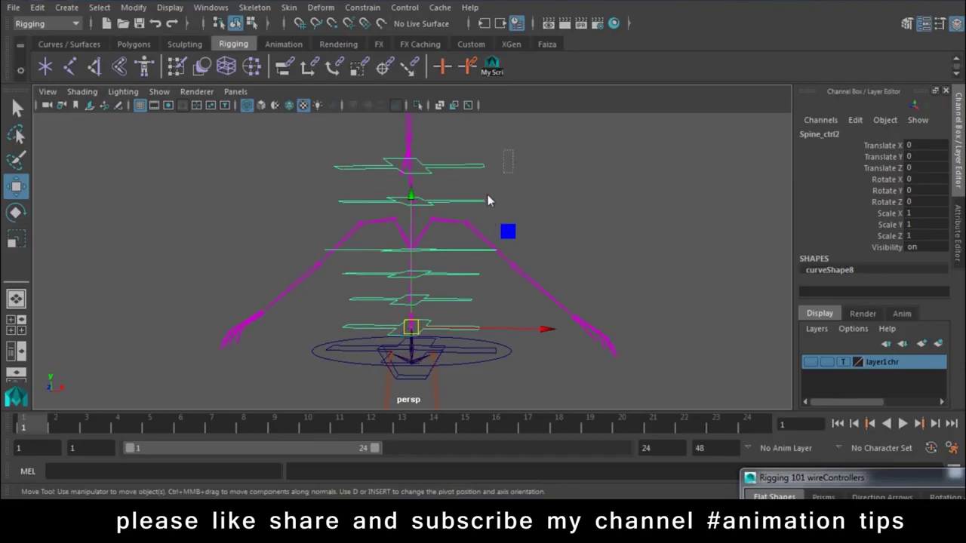
left_click(469, 257)
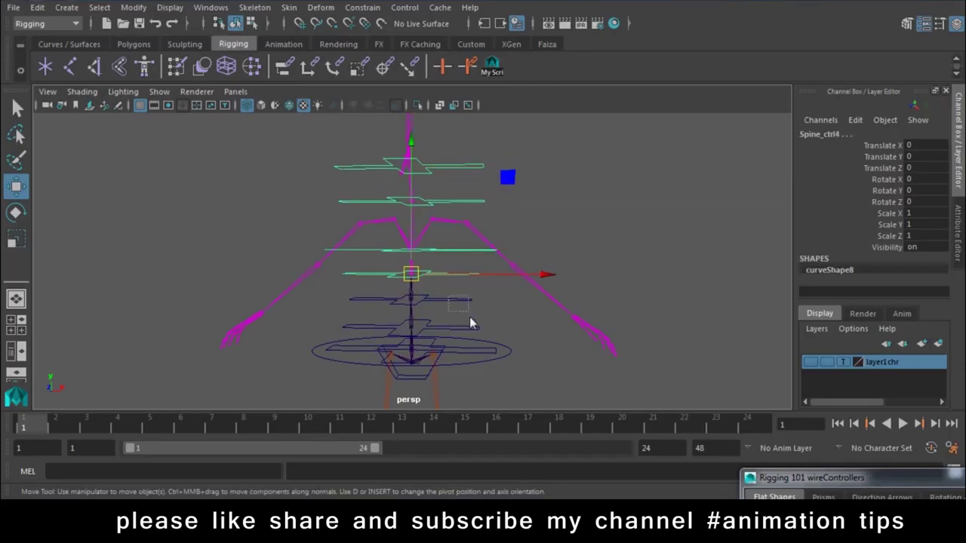
key("e")
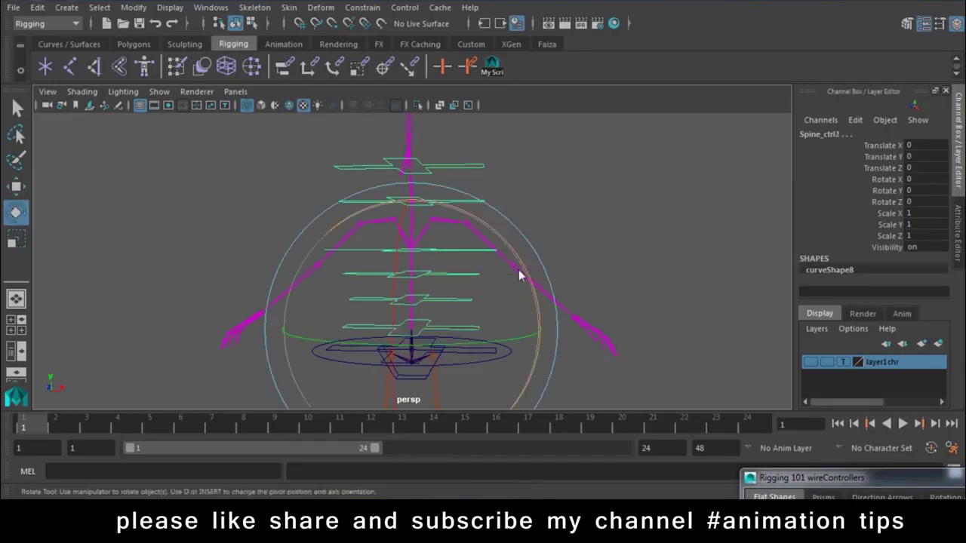
mouse_move(534, 302)
left_mouse_down()
mouse_move(510, 275)
mouse_move(548, 321)
mouse_move(559, 358)
left_mouse_up()
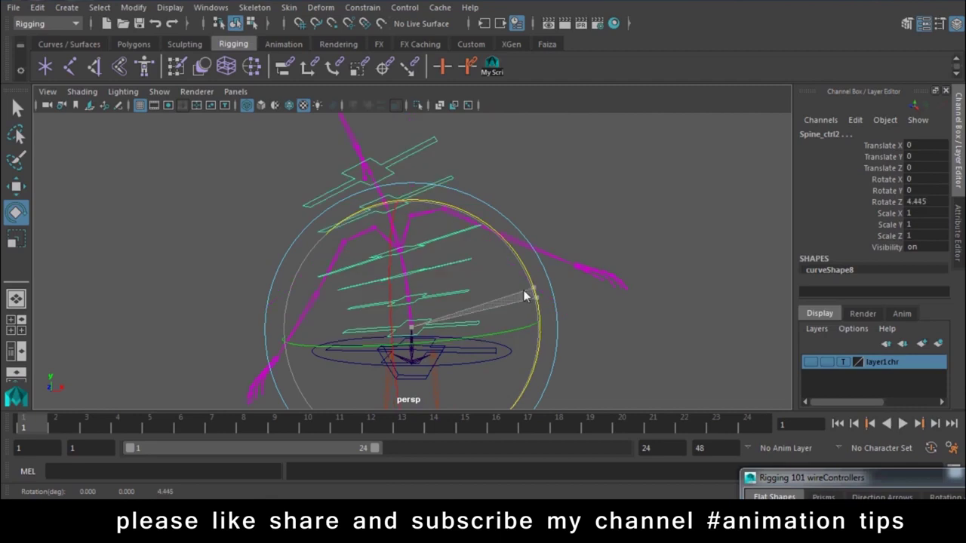
mouse_move(559, 359)
left_mouse_down()
mouse_move(553, 335)
mouse_move(579, 293)
mouse_move(541, 324)
left_mouse_up()
key("ctrl+z")
mouse_move(541, 324)
right_mouse_down("alt")
mouse_move(671, 410)
mouse_move(547, 265)
right_mouse_up("alt")
left_click(547, 265)
mouse_move(547, 265)
left_mouse_down()
mouse_move(521, 240)
mouse_move(578, 317)
mouse_move(499, 244)
mouse_move(569, 302)
left_mouse_up()
key("ctrl+z")
key("ctrl+z")
key("ctrl+z")
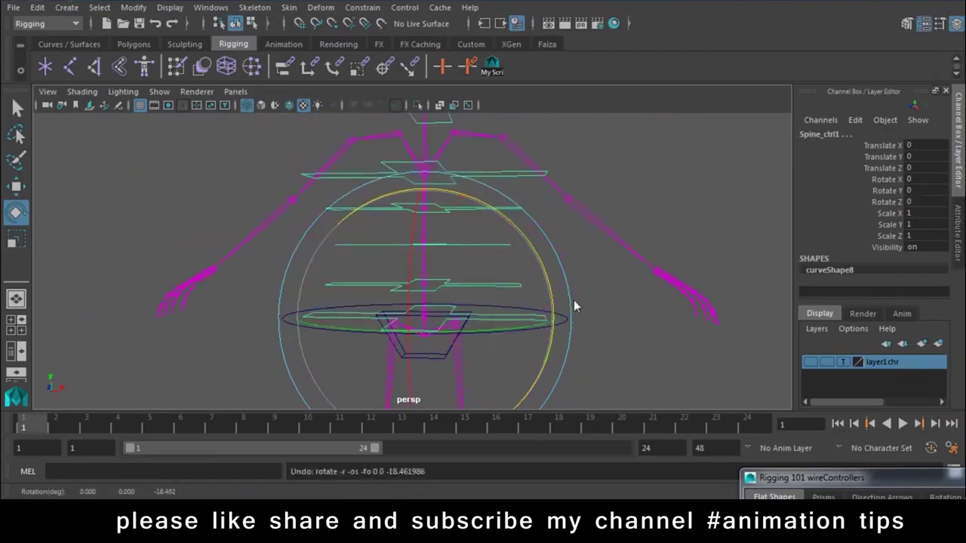
left_click(621, 306)
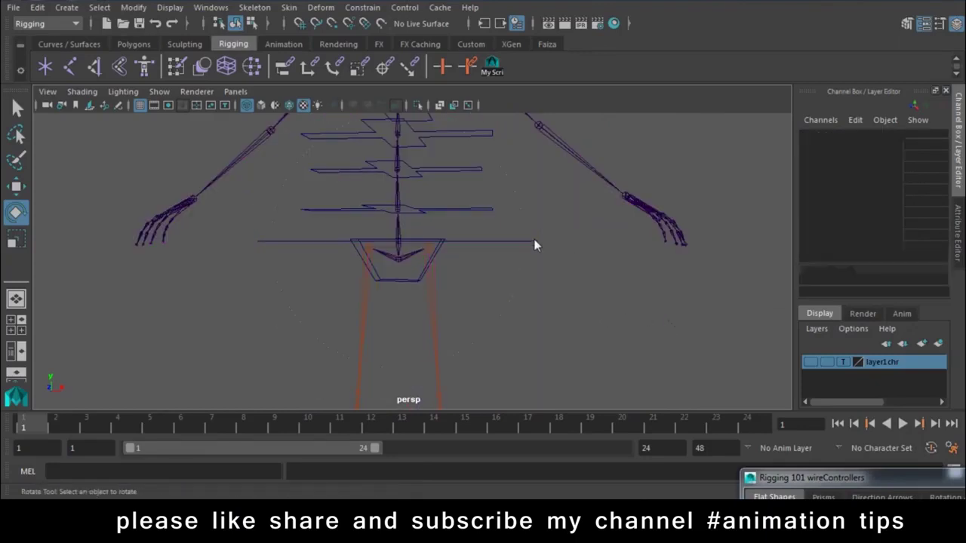
left_click(533, 241)
left_click_drag(453, 263, 549, 251, "alt")
key("w")
mouse_move(397, 242)
left_mouse_down()
mouse_move(374, 229)
mouse_move(347, 241)
left_mouse_up()
key("ctrl+z")
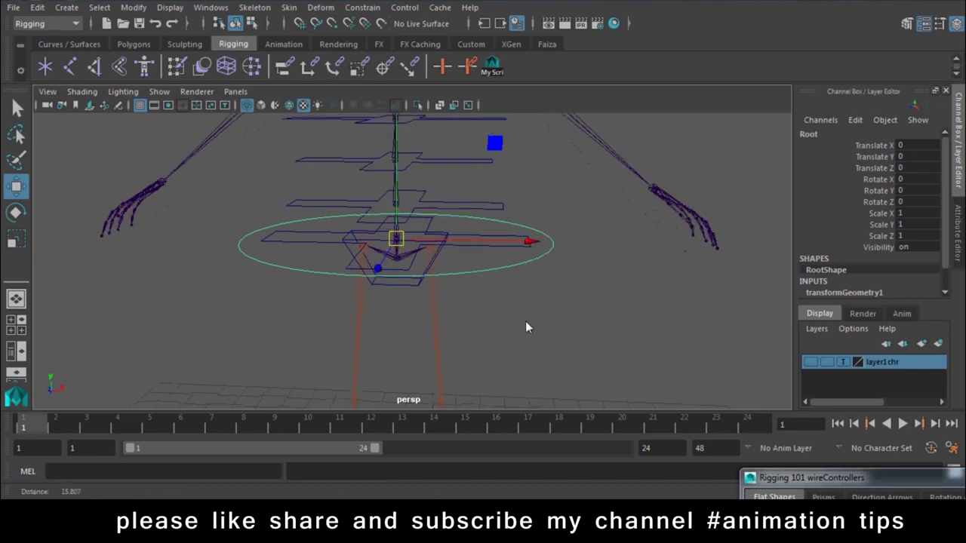
scroll(525, 321, "up", 3)
left_click(569, 244)
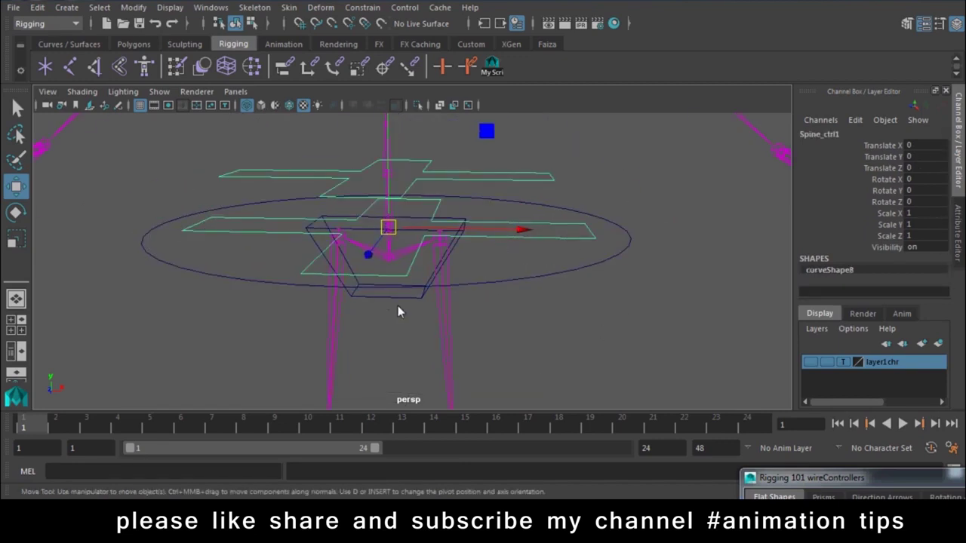
left_click(371, 302)
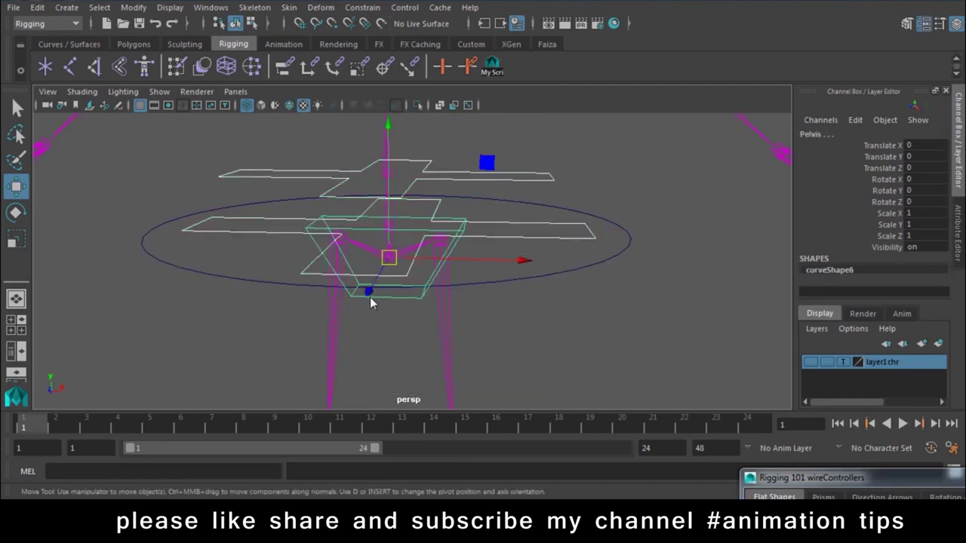
left_click(623, 237)
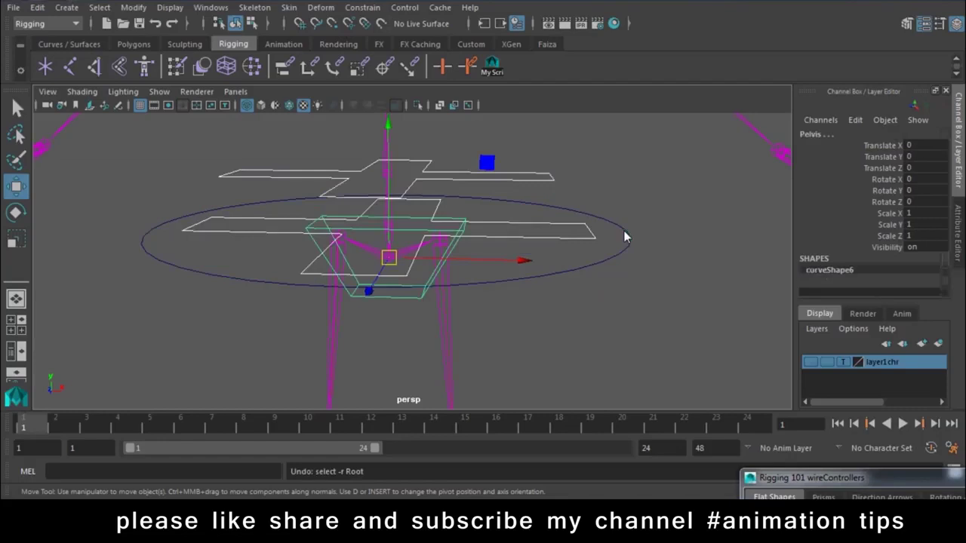
left_click(626, 237)
key("f")
left_click_drag(526, 238, 555, 268)
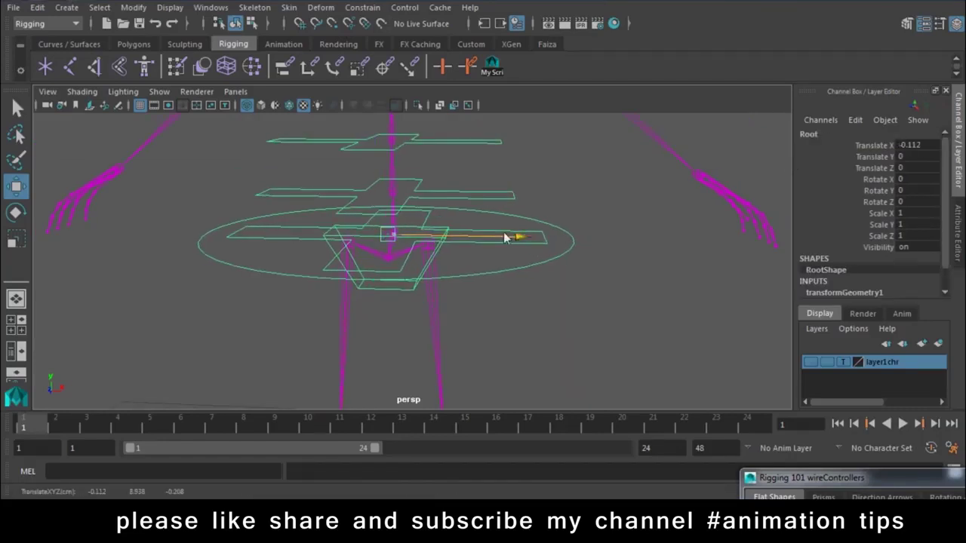
key("ctrl+z")
mouse_move(397, 257)
right_mouse_down("alt")
mouse_move(437, 287)
mouse_move(530, 253)
right_mouse_up("alt")
key("Down")
key("Up")
key("Down")
mouse_move(507, 230)
left_mouse_down("alt")
mouse_move(434, 231)
mouse_move(578, 247)
mouse_move(634, 317)
mouse_move(534, 264)
mouse_move(572, 276)
mouse_move(451, 258)
left_mouse_up("alt")
left_click(573, 277)
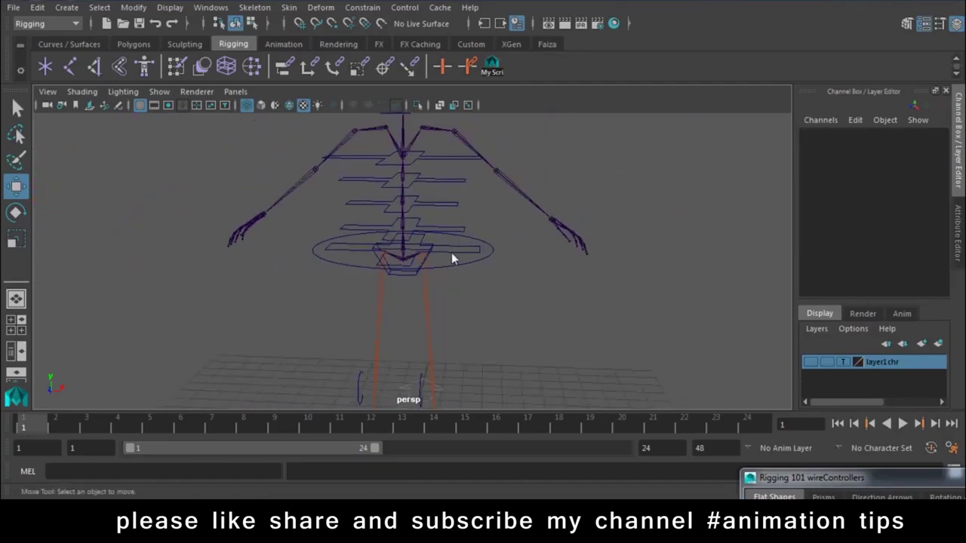
left_click(461, 225)
left_click(453, 205)
left_click(450, 158)
left_click(449, 182)
left_click(448, 202)
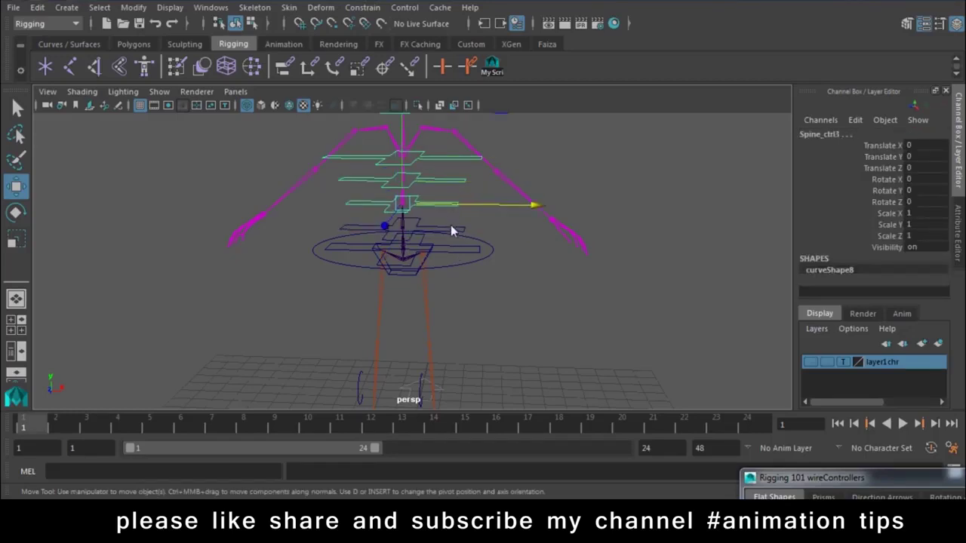
left_click(450, 225)
left_click(463, 253)
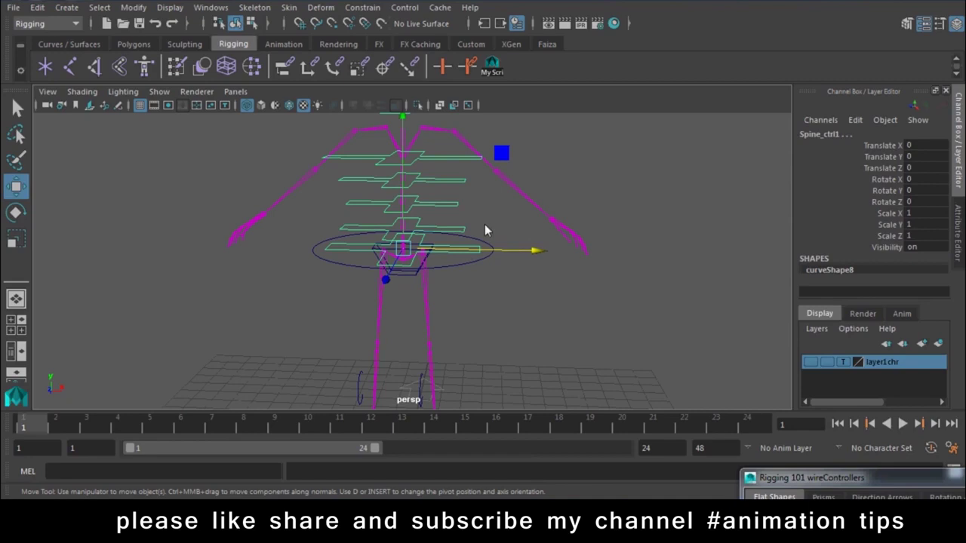
key("e")
mouse_move(519, 193)
left_mouse_down()
mouse_move(491, 183)
mouse_move(498, 178)
left_mouse_up()
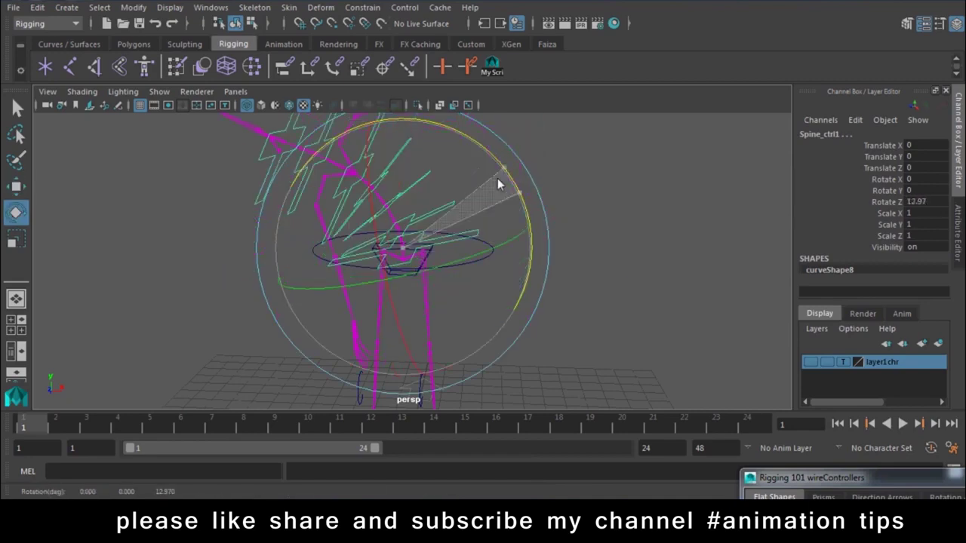
key("ctrl+z")
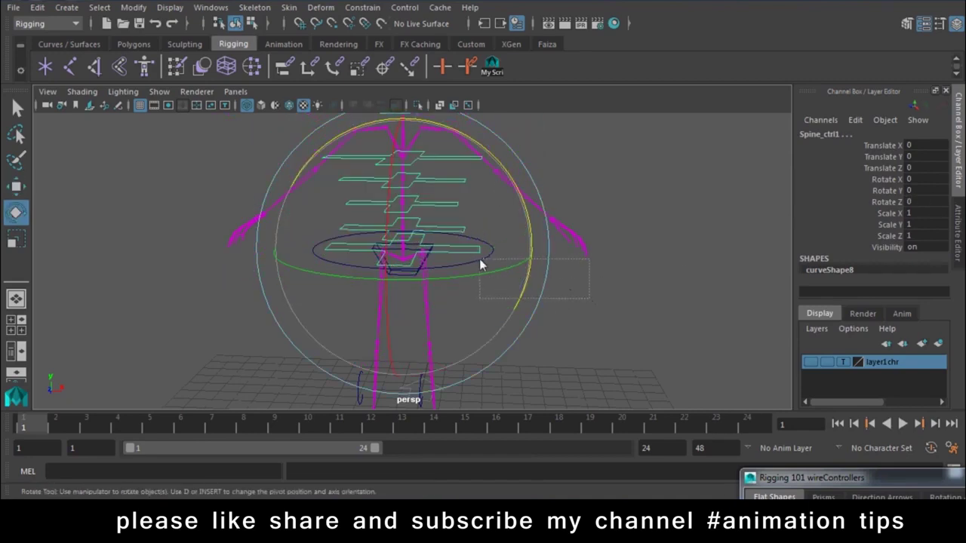
left_click(480, 259)
mouse_move(528, 226)
left_mouse_down()
mouse_move(503, 196)
mouse_move(543, 245)
mouse_move(500, 196)
mouse_move(538, 238)
mouse_move(511, 206)
mouse_move(530, 234)
mouse_move(517, 212)
mouse_move(532, 219)
mouse_move(556, 259)
mouse_move(556, 233)
mouse_move(515, 188)
mouse_move(566, 240)
mouse_move(498, 183)
left_mouse_up()
key("ctrl+z")
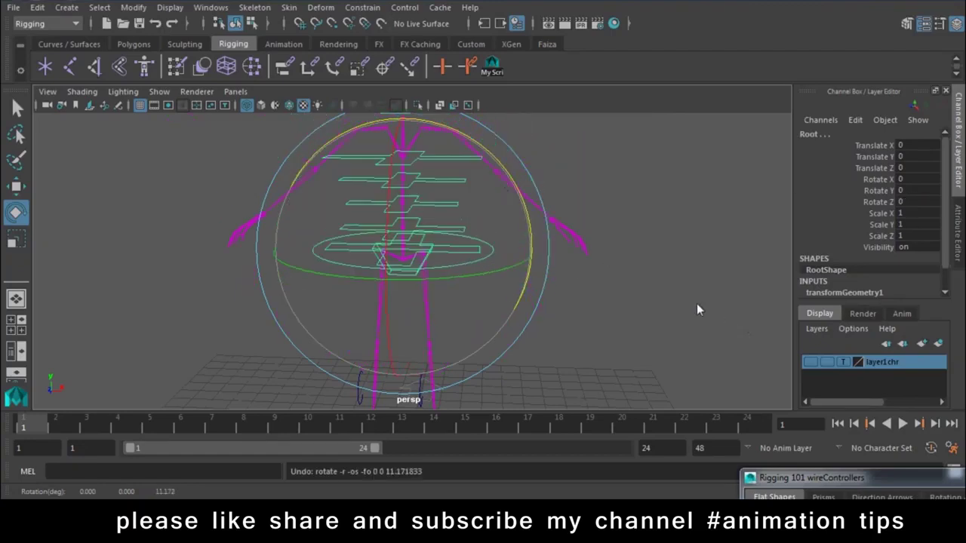
left_click(703, 319)
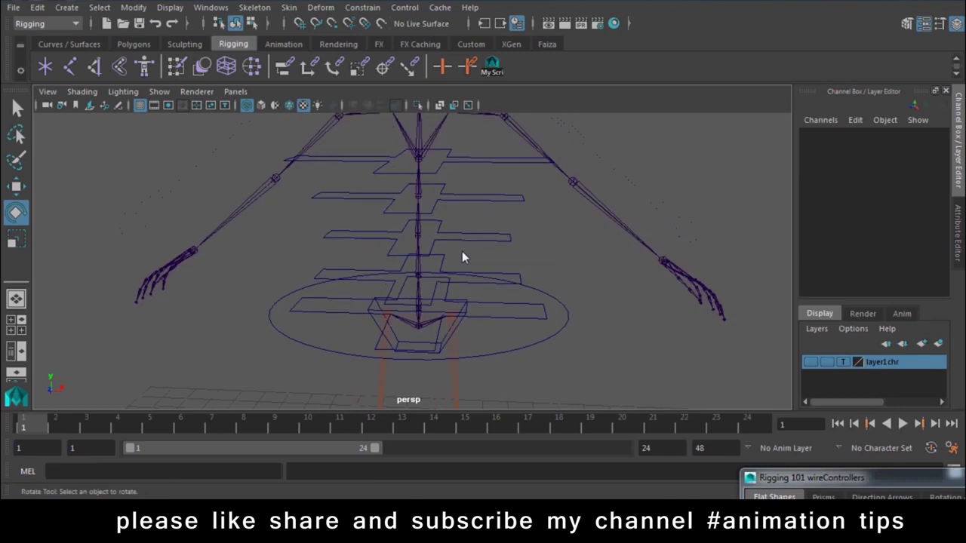
left_click(475, 239)
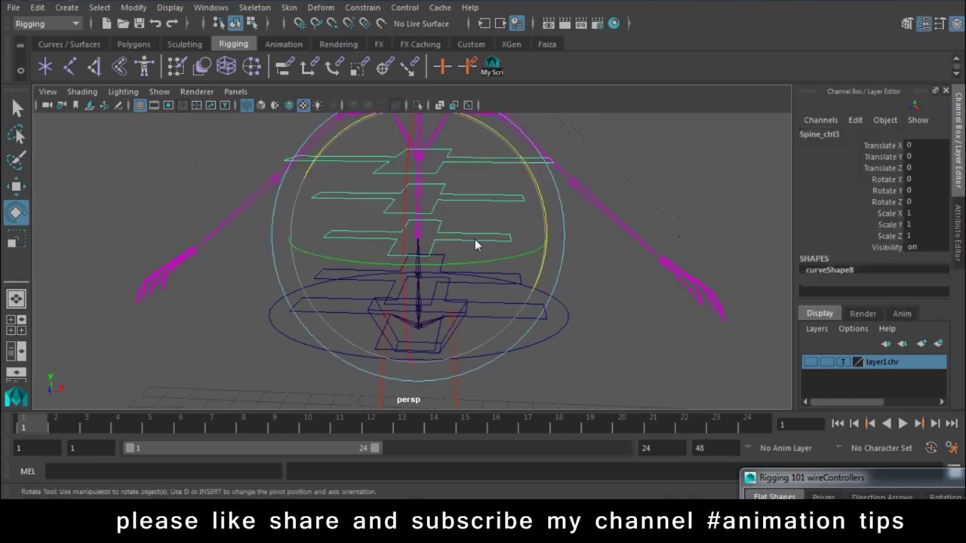
key("w")
left_click_drag(485, 239, 441, 241)
key("ctrl+z")
left_click(549, 316)
left_click(558, 330)
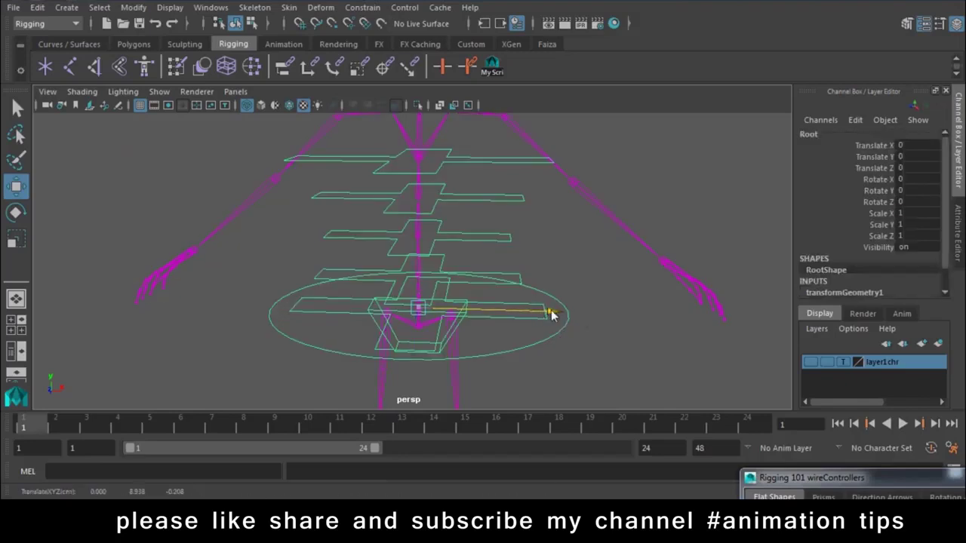
Revert the root's move and parent-constrain Spine1 to the first spine control
left_click_drag(551, 312, 381, 271)
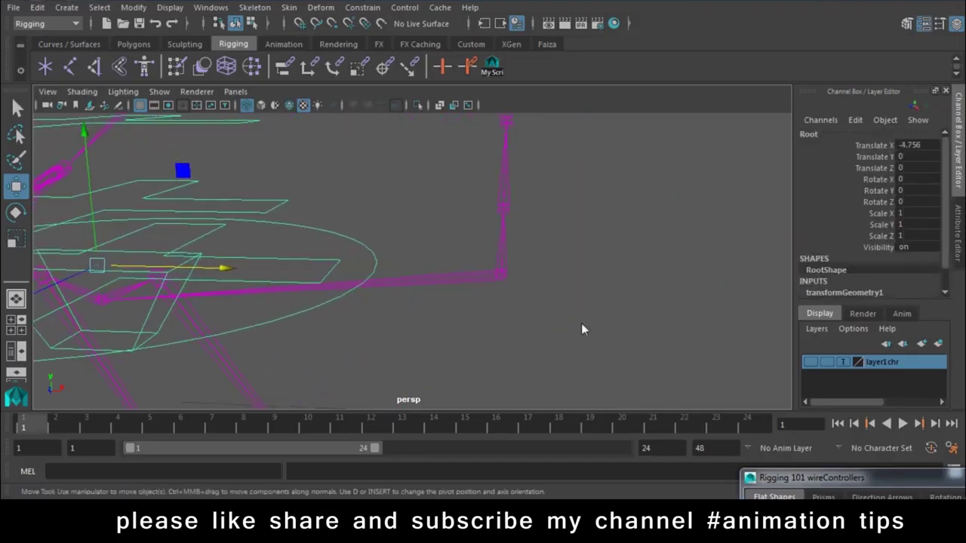
key("ctrl+z")
key("q")
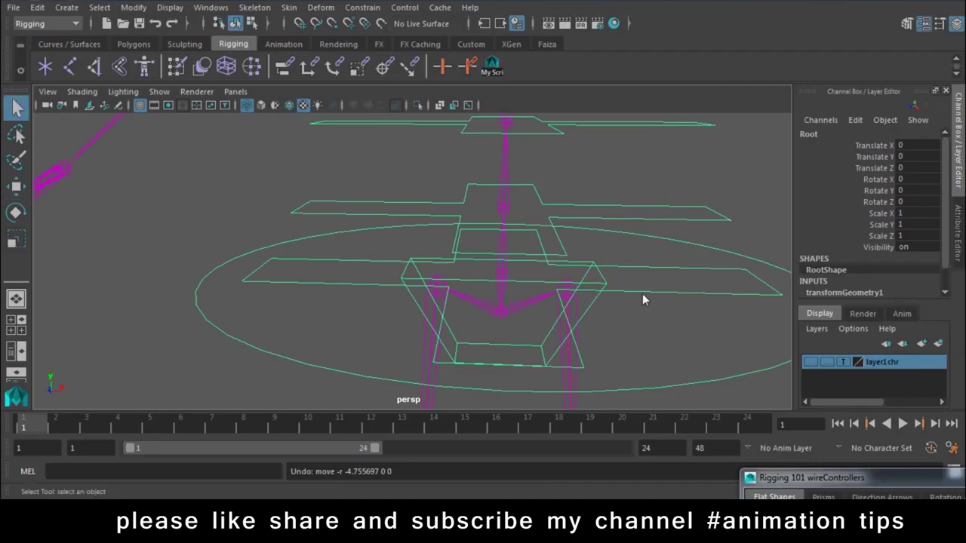
left_click(643, 295)
left_click_drag(630, 308, 669, 323, "alt")
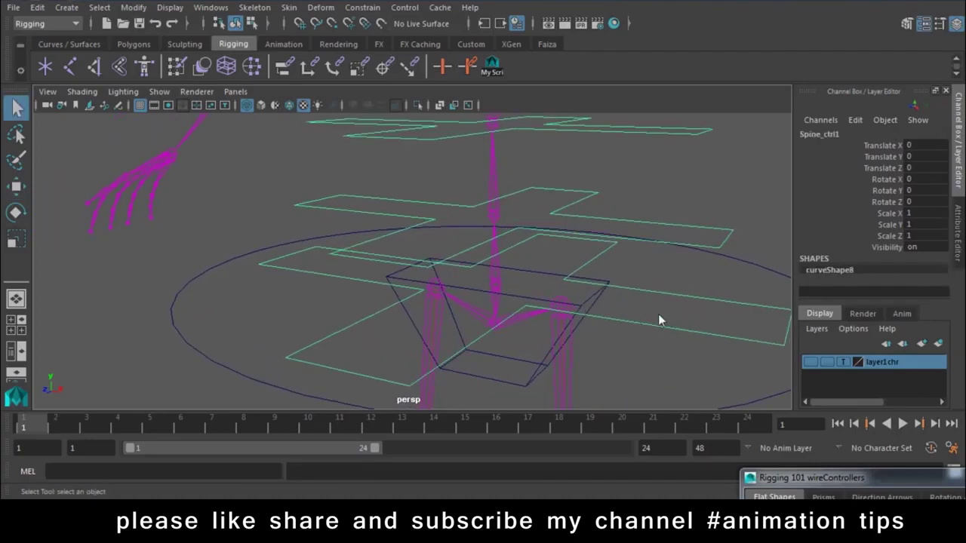
left_click(494, 291)
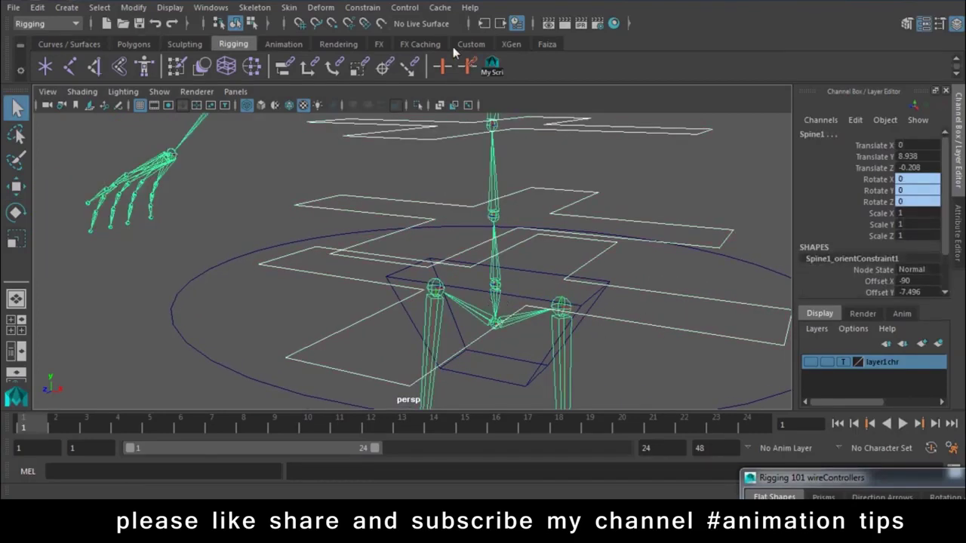
left_click(361, 9)
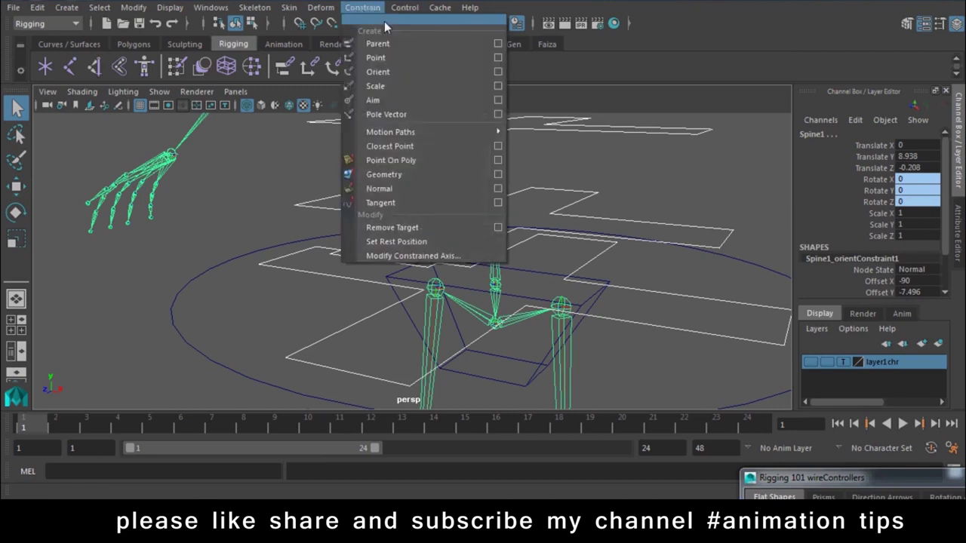
left_click(392, 44)
Move the root control to test the spine, then undo
scroll(562, 243, "down", 3)
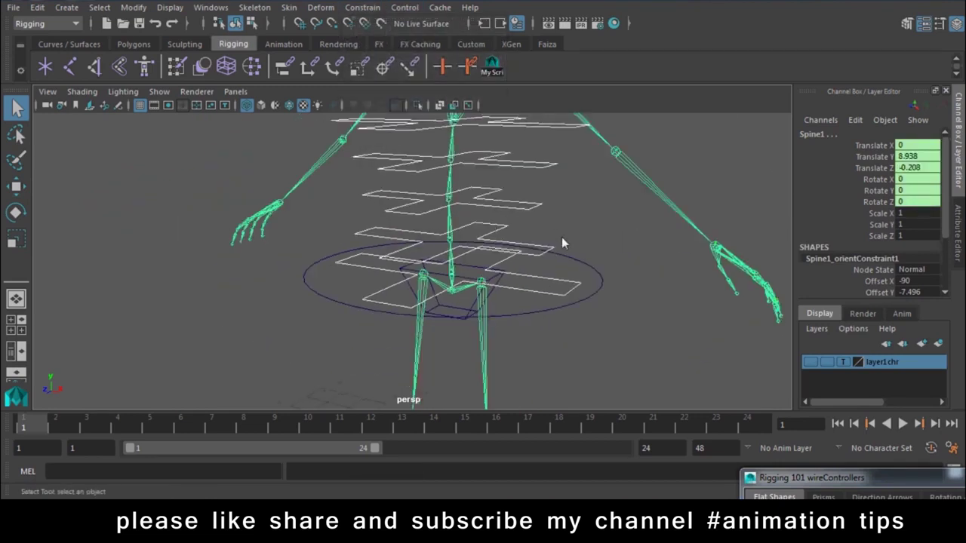
left_click(580, 298)
key("w")
mouse_move(575, 289)
left_mouse_down()
mouse_move(444, 276)
mouse_move(657, 368)
mouse_move(738, 384)
left_mouse_up()
key("ctrl+z")
Reselect the first spine control and Spine1 and apply the parent constraint again
scroll(347, 313, "up", 3)
scroll(619, 387, "up", 3)
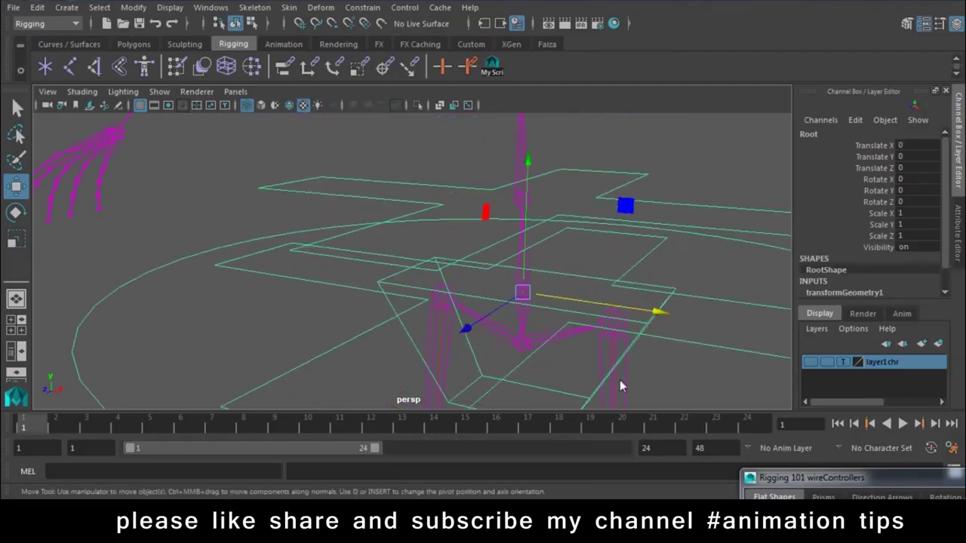
left_click(620, 379)
mouse_move(620, 378)
left_mouse_down("alt")
mouse_move(550, 317)
mouse_move(425, 287)
left_mouse_up("alt")
left_click(565, 302)
left_click(563, 311)
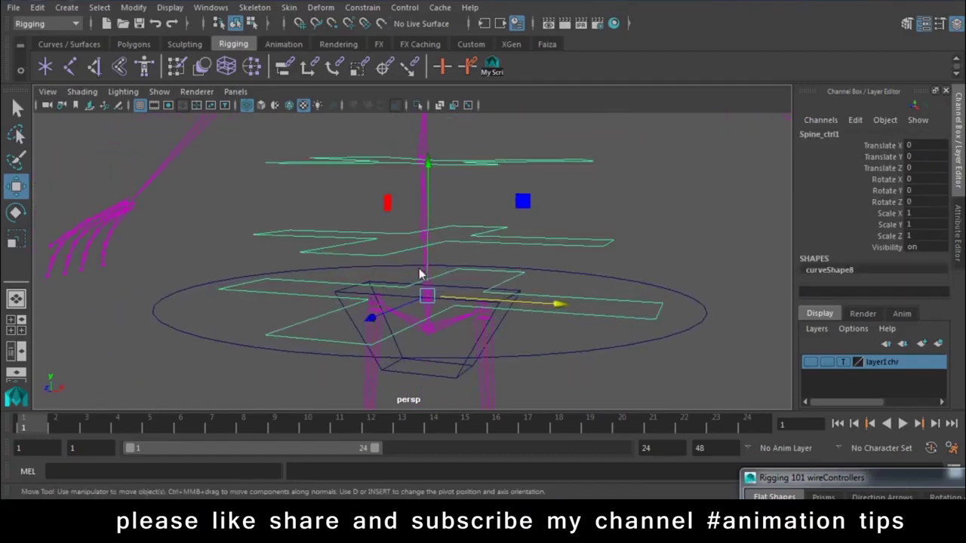
left_click(420, 273)
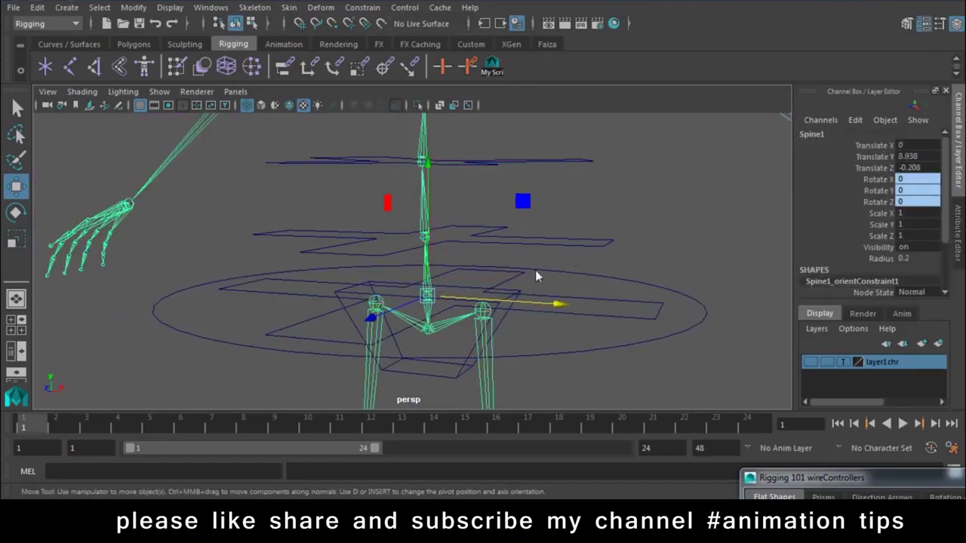
left_click(591, 317)
left_click(475, 339)
mouse_move(474, 339)
left_mouse_down("alt")
mouse_move(571, 410)
mouse_move(592, 330)
left_mouse_up("alt")
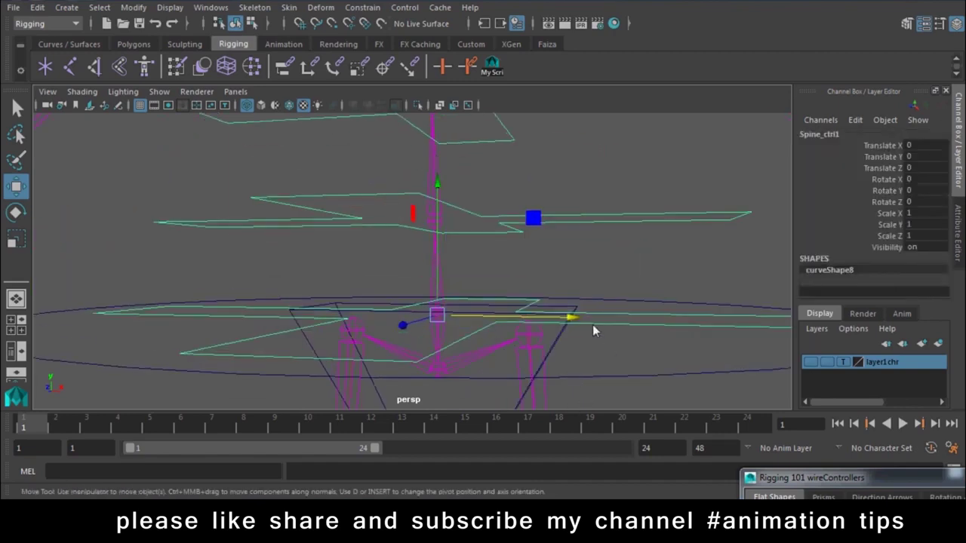
left_click(430, 278, "shift")
left_click(404, 8)
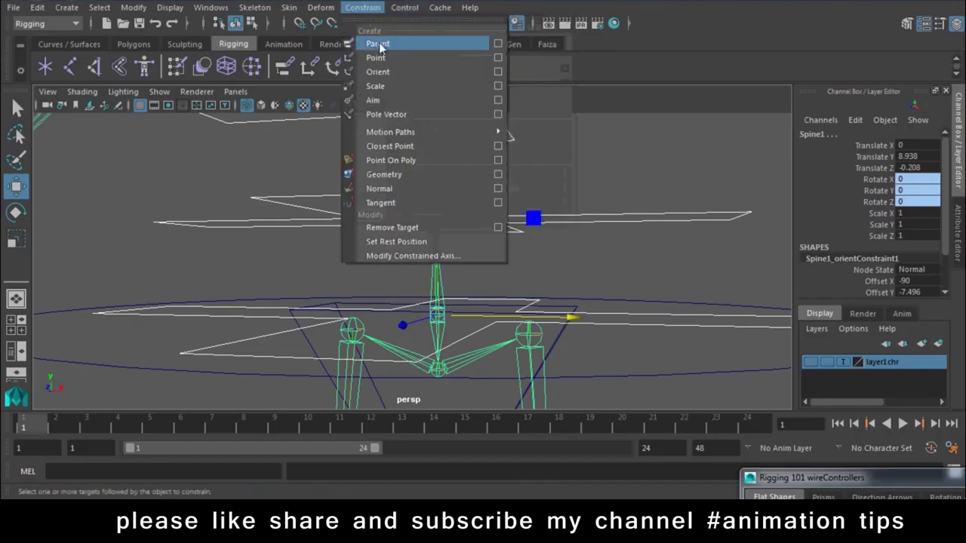
left_click(378, 43)
Dismiss the constraint list and clear the selection
left_click_drag(596, 347, 476, 303, "alt")
left_click(362, 8)
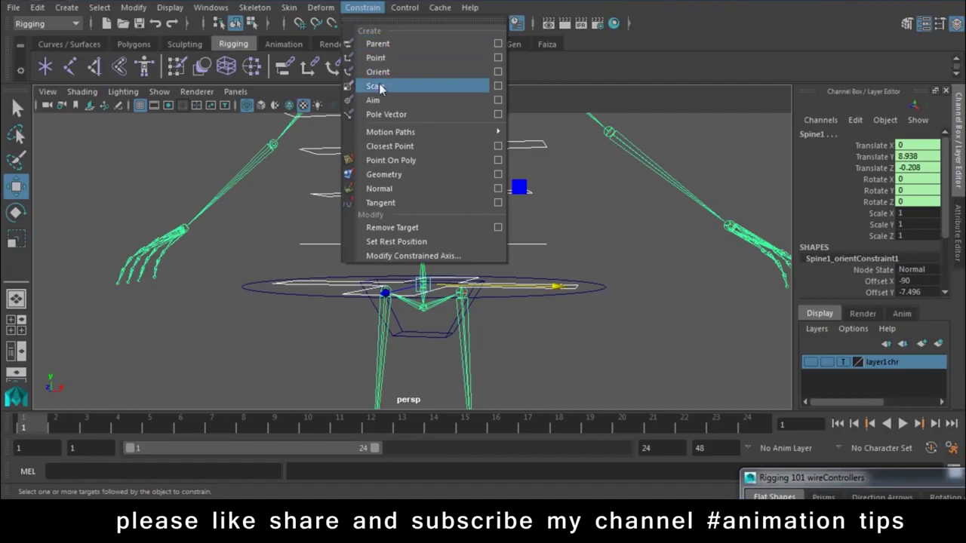
left_click(627, 314)
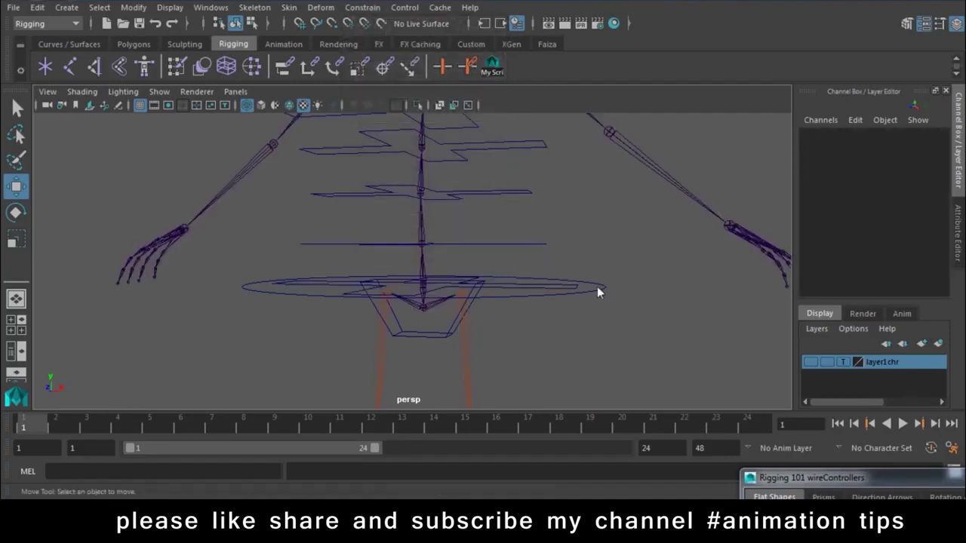
Drag the Root control to Translate X -5.093 so the body follows with feet planted
left_click(597, 291)
left_click_drag(545, 272, 487, 310)
key("ctrl+z")
right_click_drag(589, 362, 494, 265, "alt")
mouse_move(494, 265)
left_mouse_down("alt")
mouse_move(452, 226)
mouse_move(318, 219)
left_mouse_up("alt")
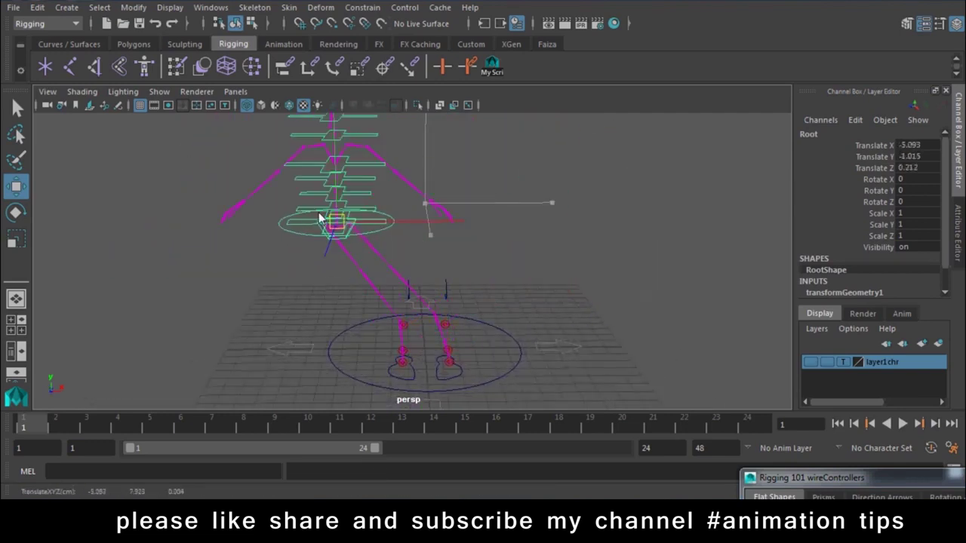